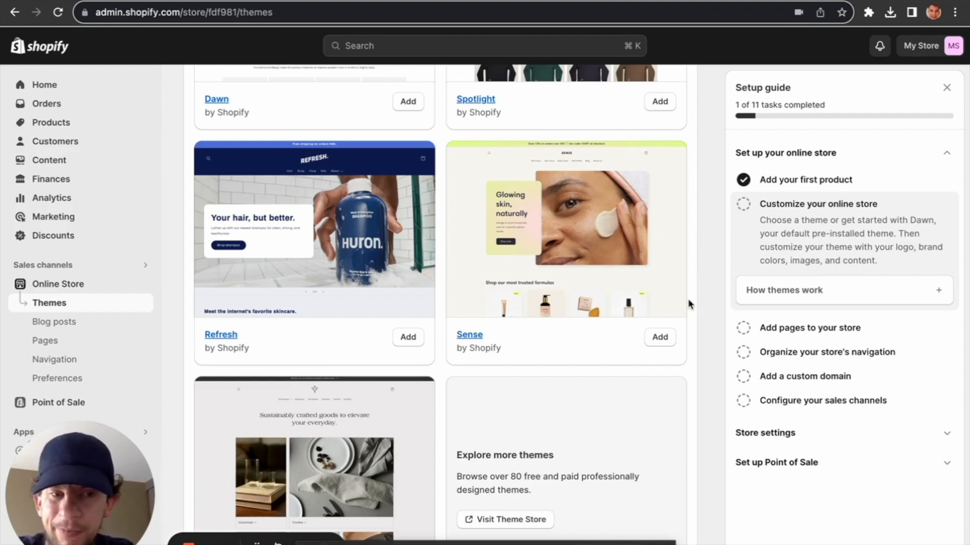
Step: Open the Shopify Theme Store to explore more themes beyond the popular free ones
scroll(690, 313, down, 1)
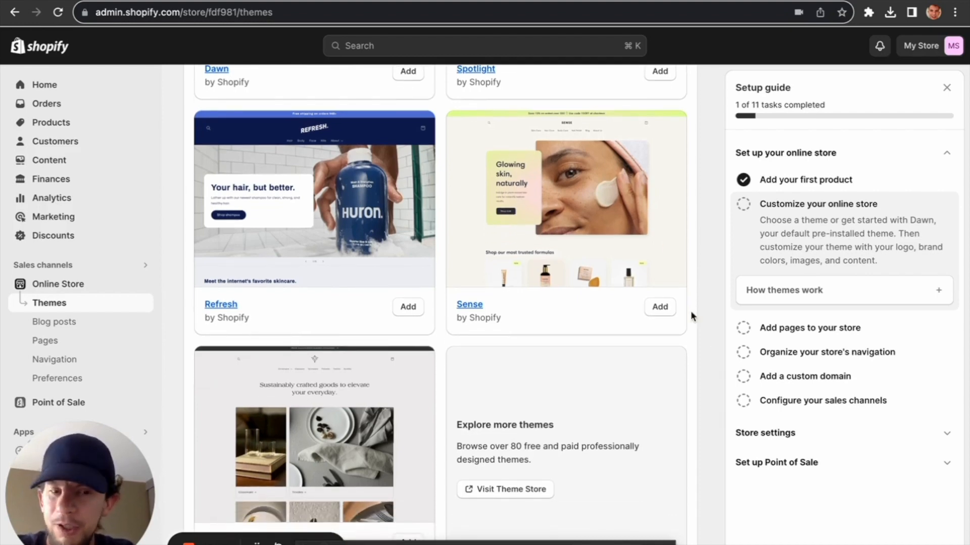
scroll(690, 311, down, 1)
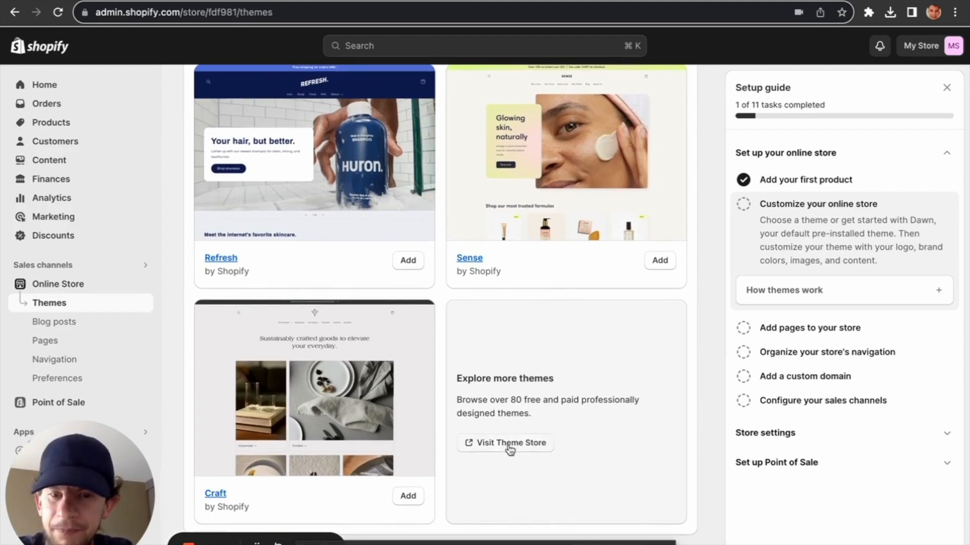
click(508, 444)
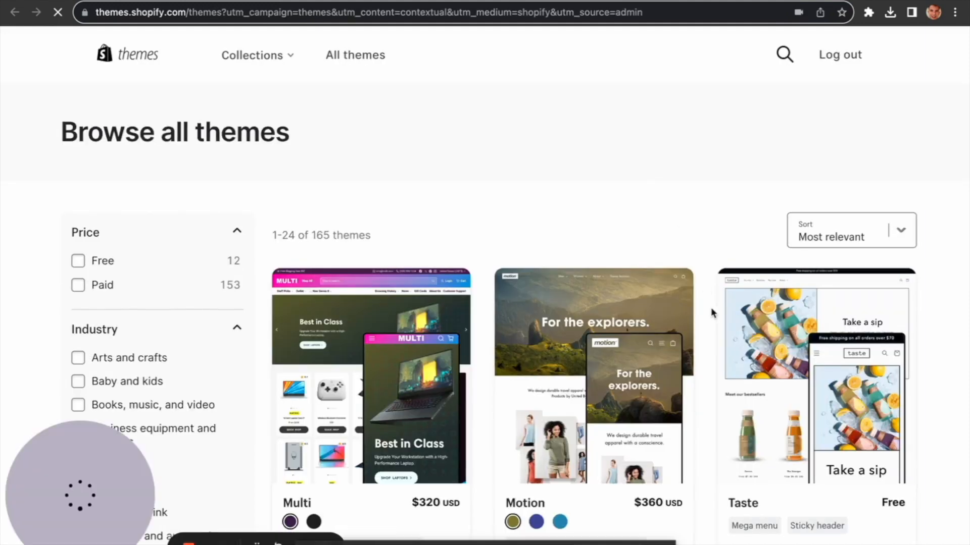
Step: Filter the theme store listing to show only free themes
scroll(711, 312, down, 2)
scroll(711, 309, down, 2)
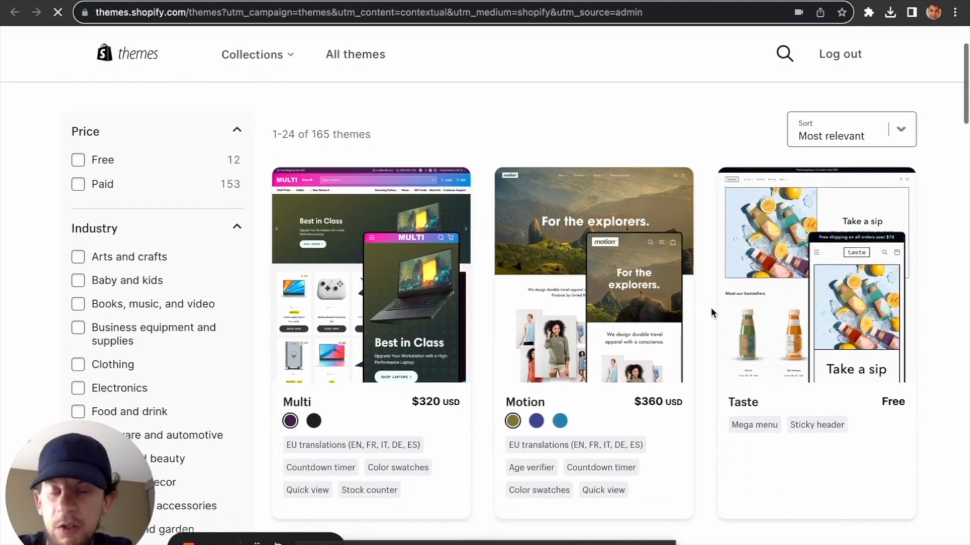
scroll(711, 309, up, 2)
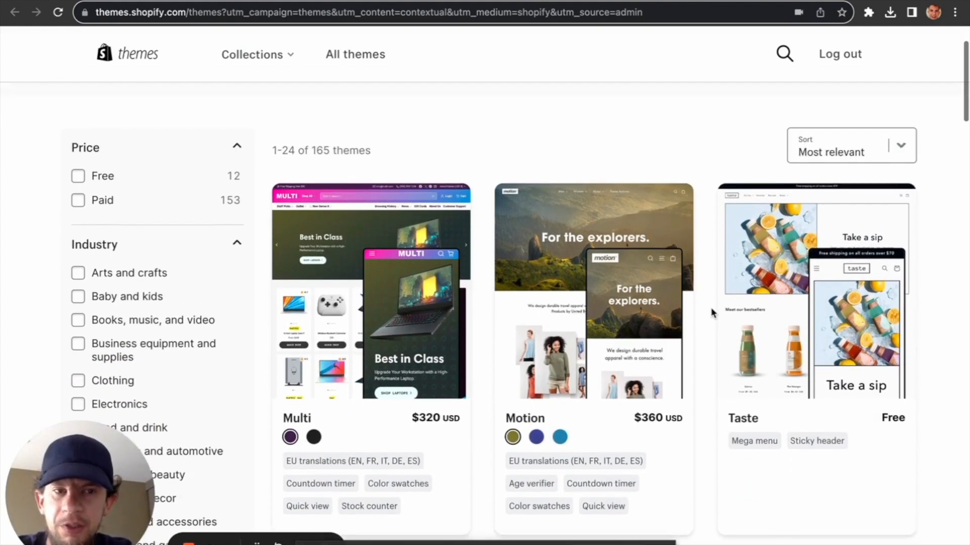
scroll(710, 307, up, 1)
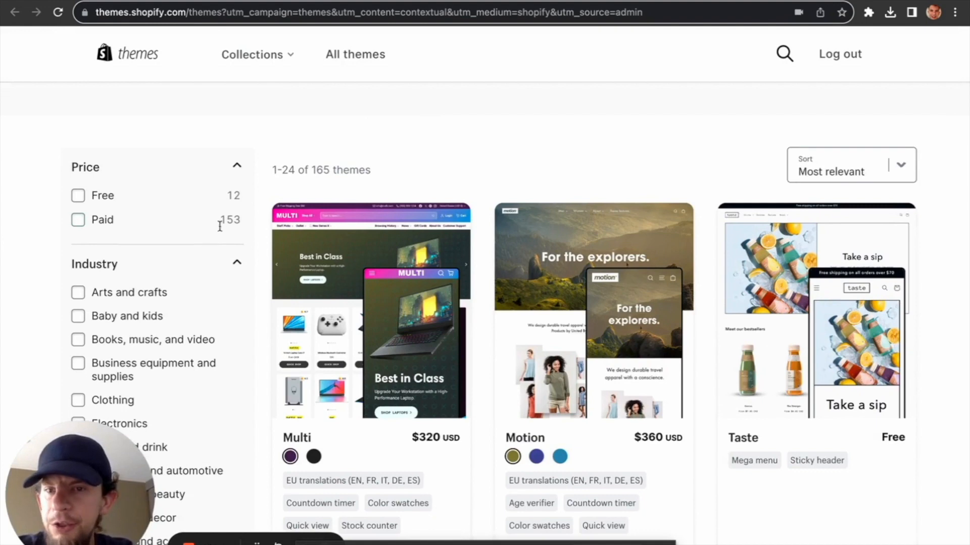
click(79, 198)
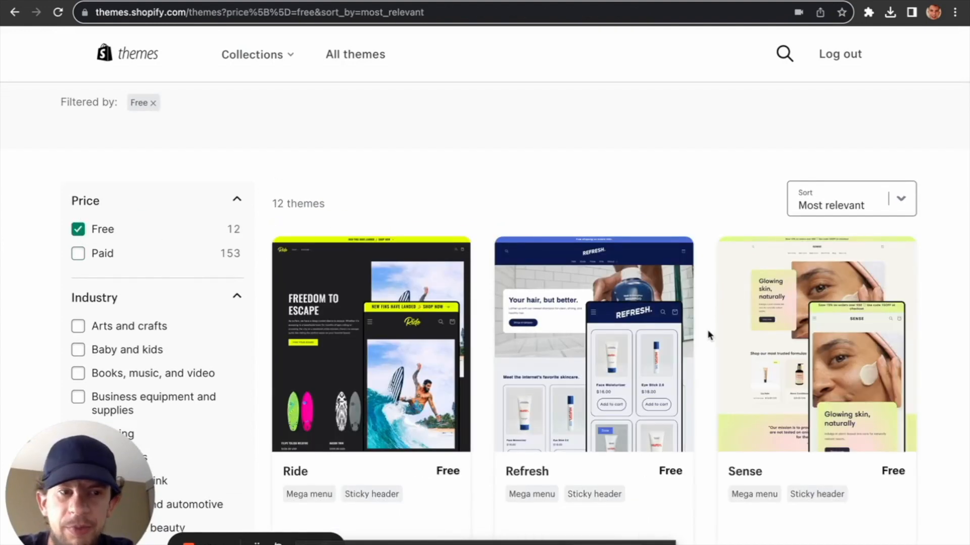
Step: Find the free Studio theme in the filtered listing and add it to the store as a trial theme
scroll(707, 333, down, 12)
scroll(707, 329, down, 2)
scroll(697, 378, down, 2)
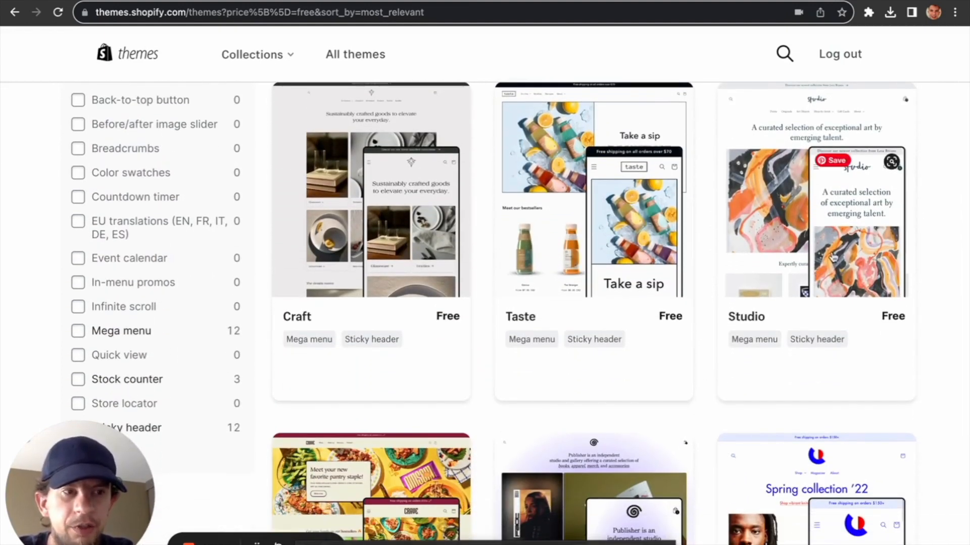
scroll(833, 258, up, 1)
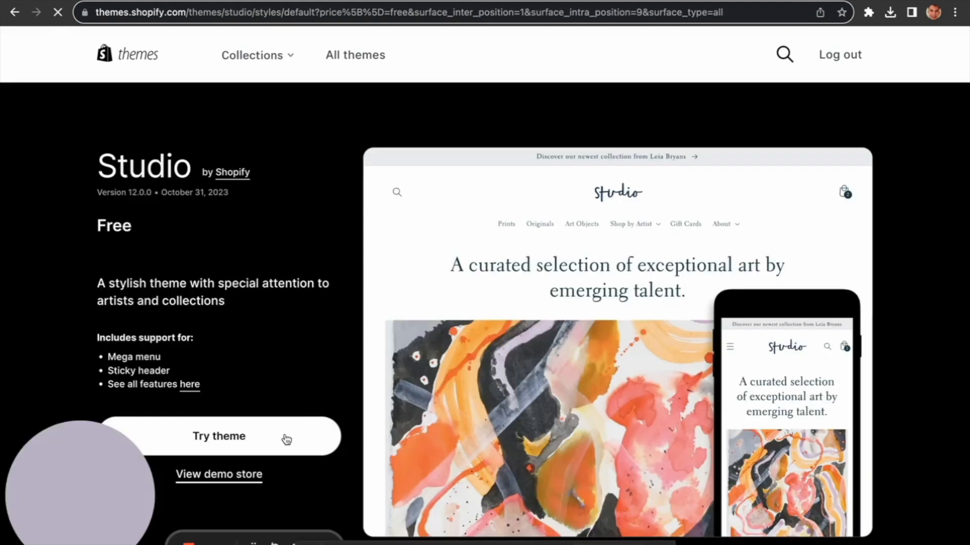
click(287, 440)
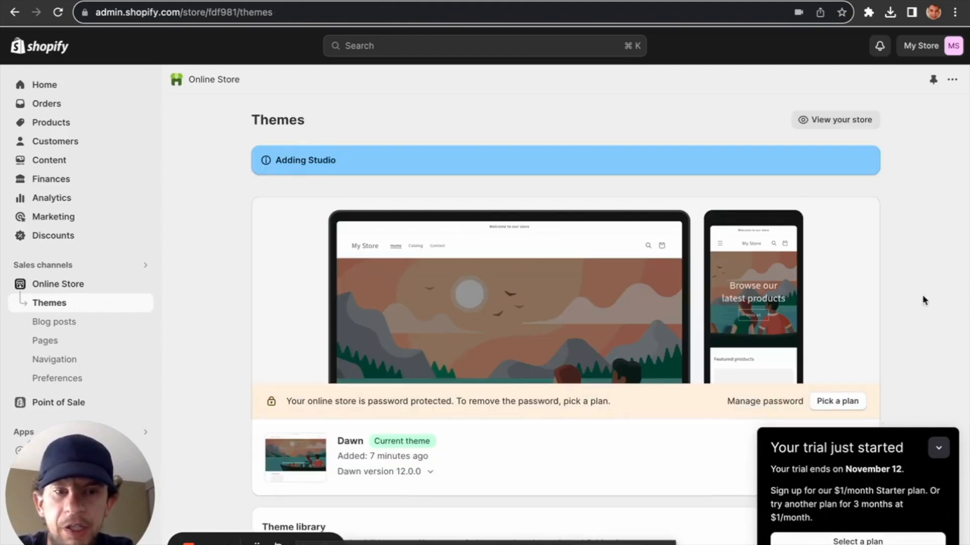
Step: Open the newly added Studio theme from the theme library for customization
scroll(923, 301, down, 6)
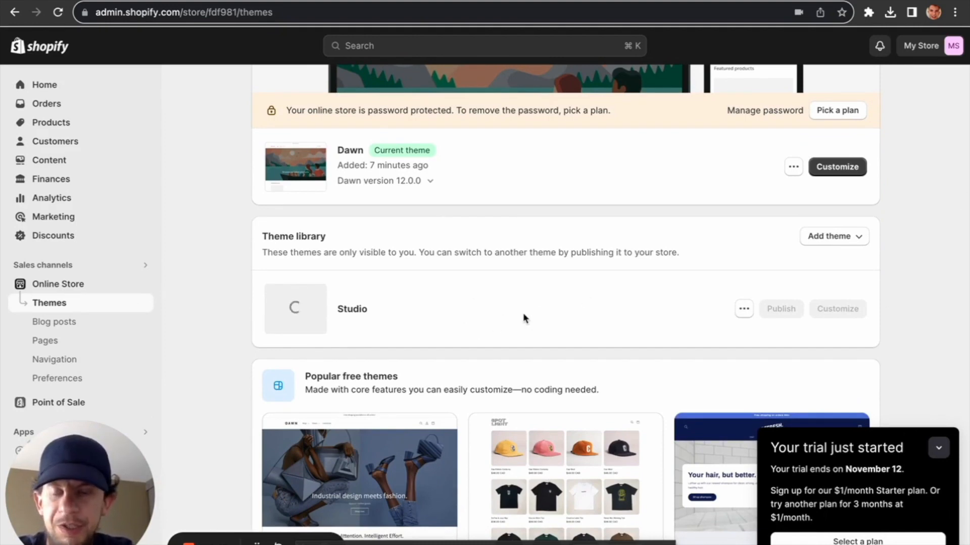
scroll(523, 314, down, 1)
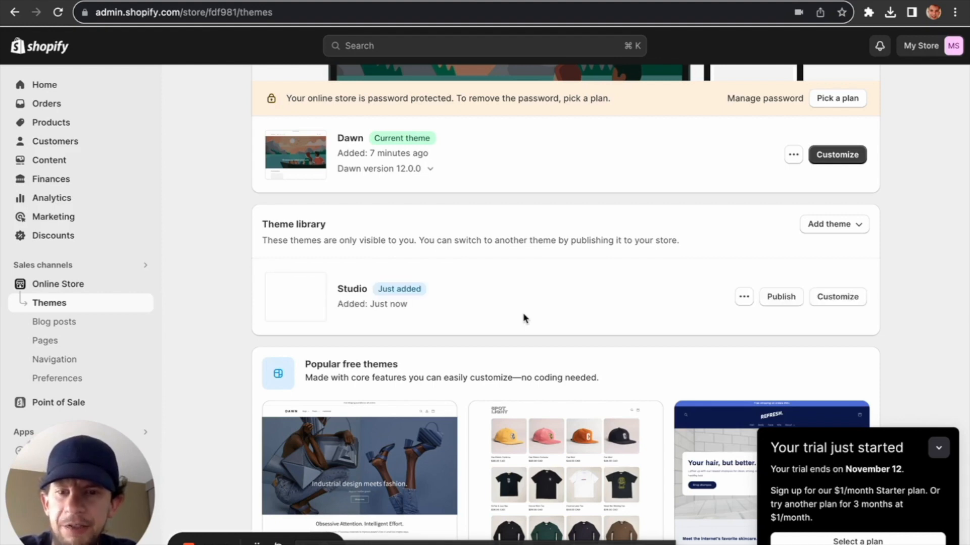
click(836, 299)
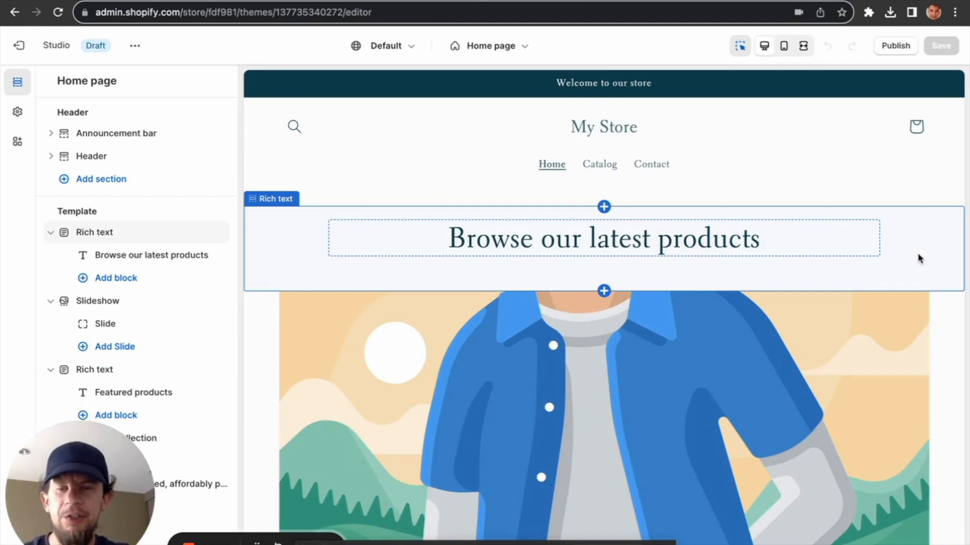
Step: Examine the Studio home page preview, from the header through the slideshow to the featured products
scroll(917, 253, down, 1)
scroll(883, 326, down, 2)
scroll(883, 325, up, 2)
scroll(883, 330, down, 1)
scroll(713, 316, down, 4)
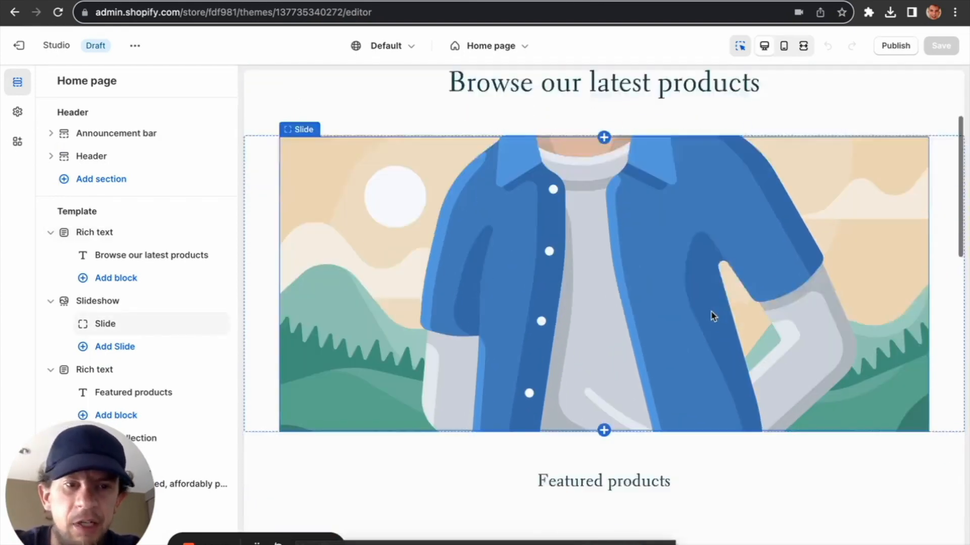
scroll(718, 323, down, 3)
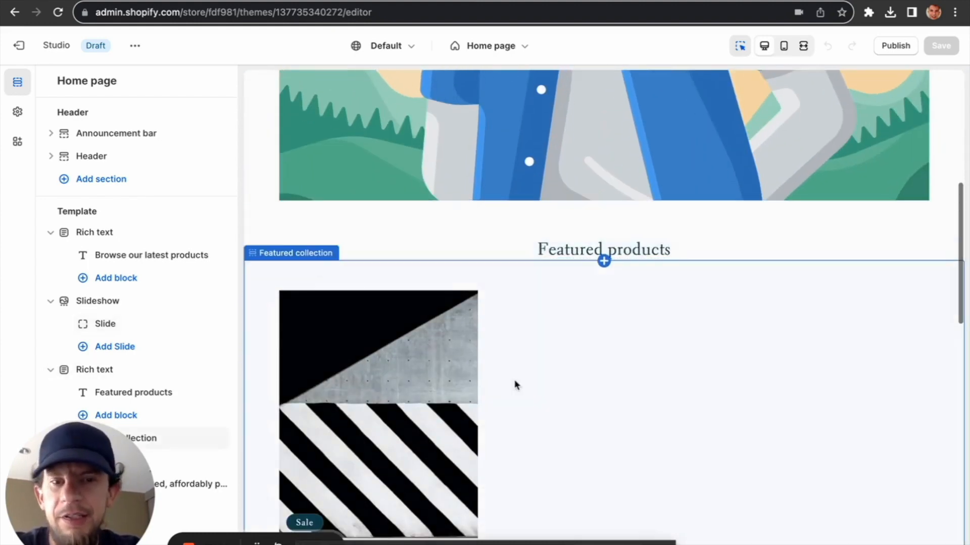
scroll(385, 391, down, 1)
scroll(595, 271, up, 10)
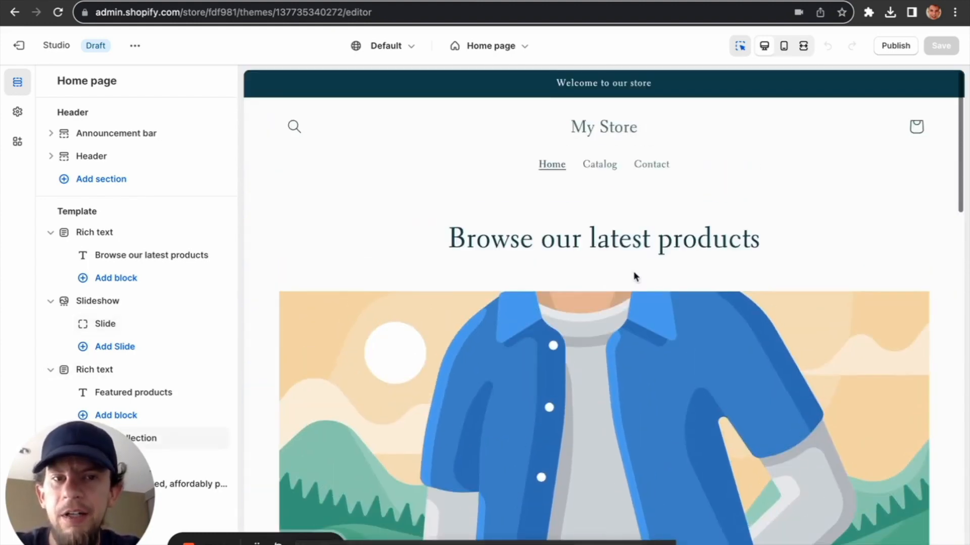
Step: Open the settings of the header section containing the store name and view its options
click(612, 132)
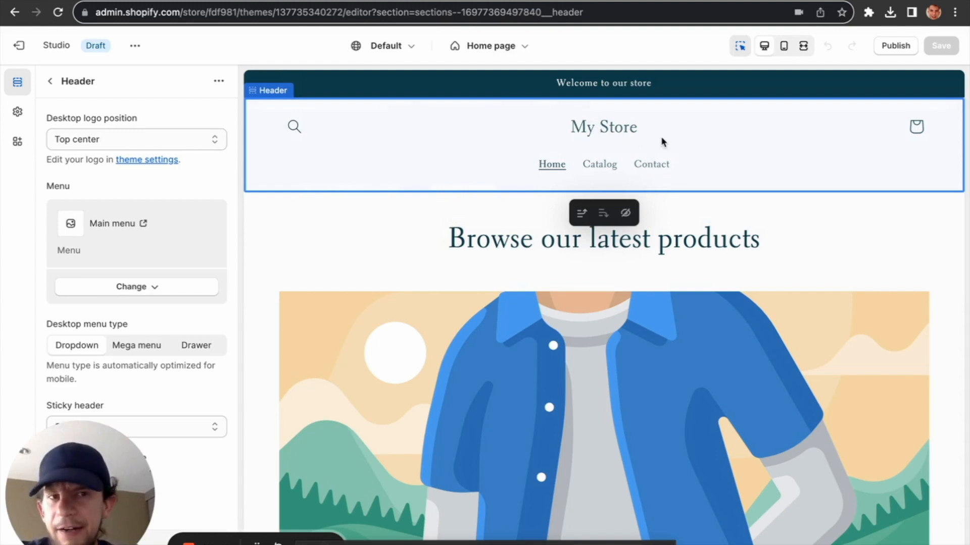
scroll(663, 143, down, 1)
scroll(662, 142, up, 1)
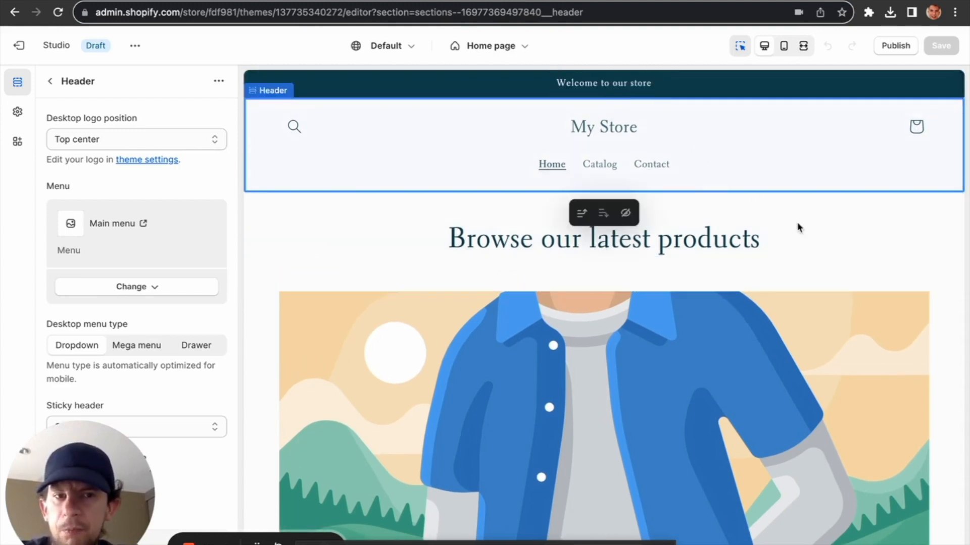
Step: Change the rich text heading above the slideshow to "Browse our latest pieces"
scroll(785, 266, down, 2)
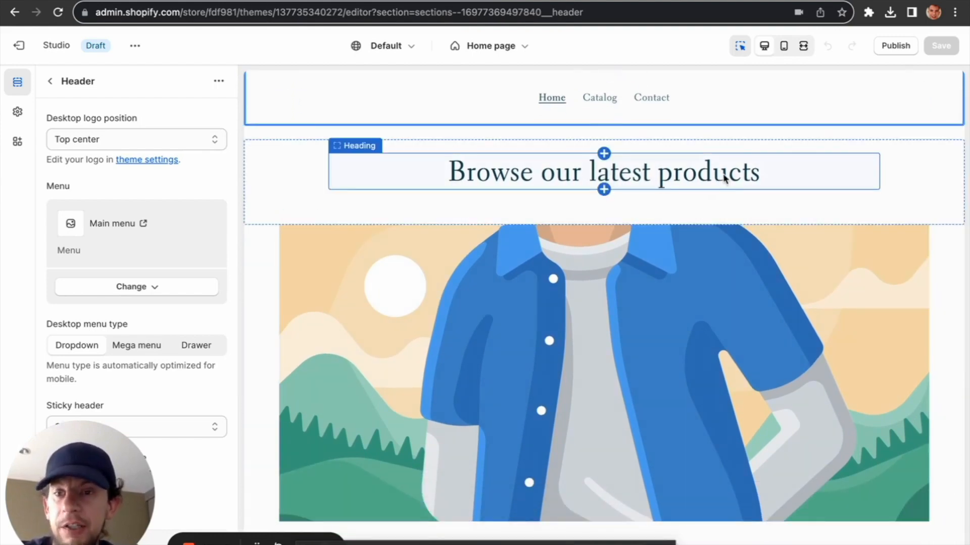
click(725, 177)
click(190, 173)
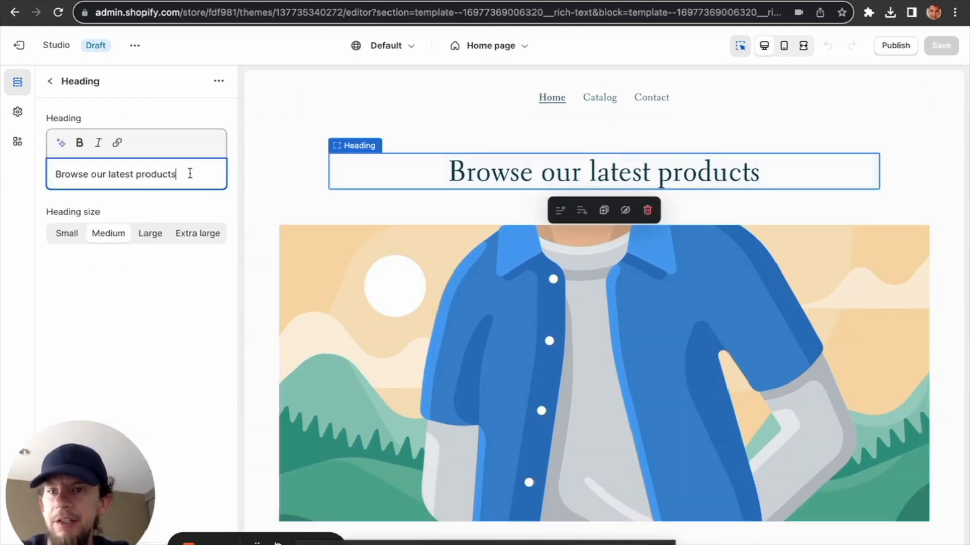
key(BackSpace)
key(BackSpace)
key(BackSpace)
key(BackSpace)
key(BackSpace)
key(BackSpace)
key(BackSpace)
key(BackSpace)
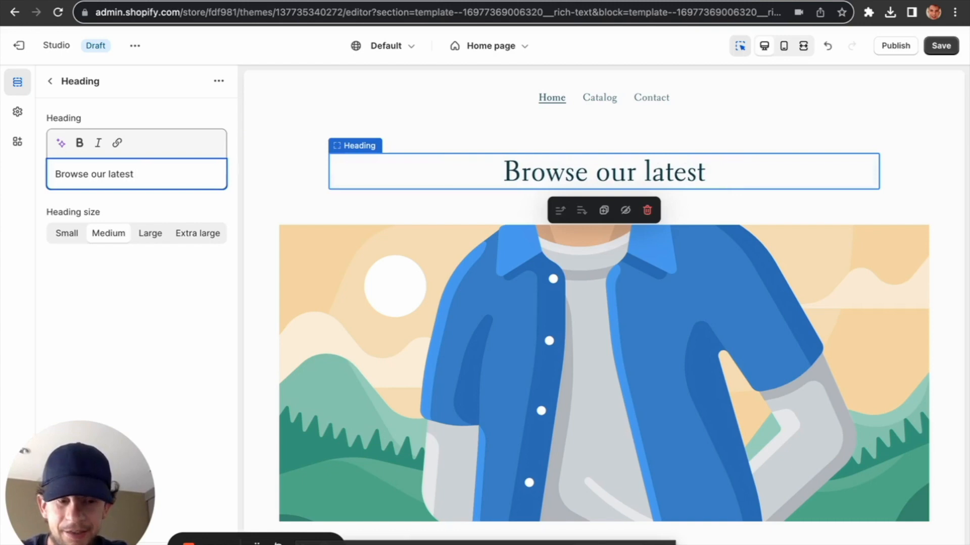
text(pieces)
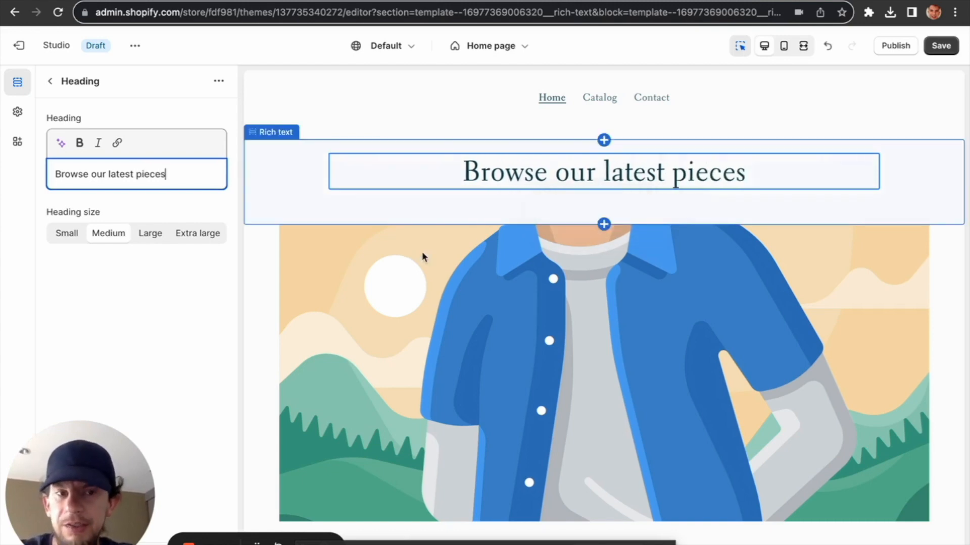
Step: Select the slide in the home page slideshow and search the free images for "art"
scroll(538, 286, down, 5)
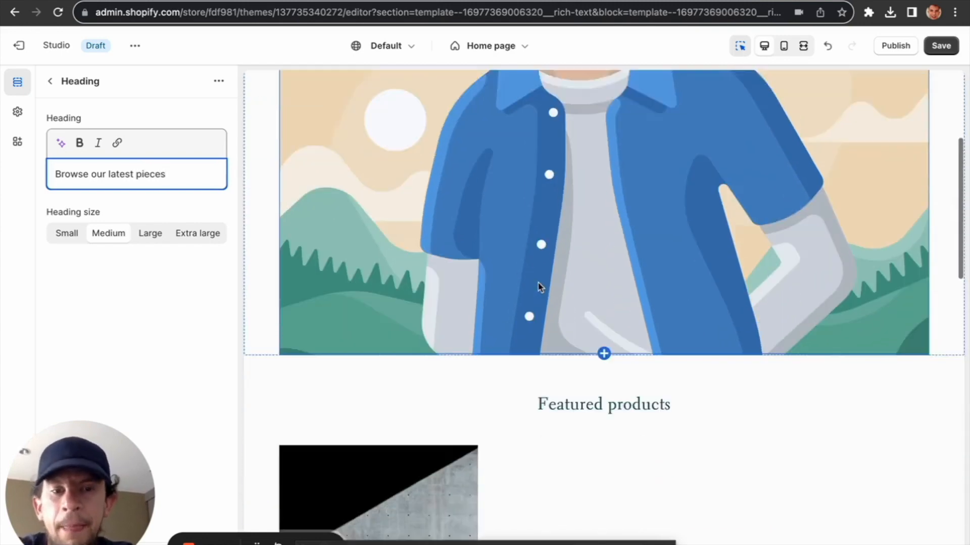
click(620, 205)
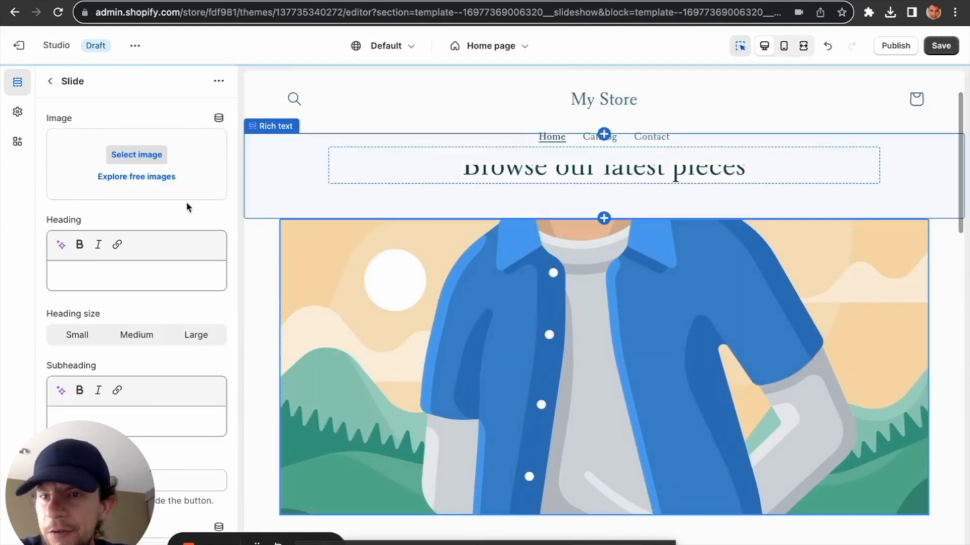
click(158, 183)
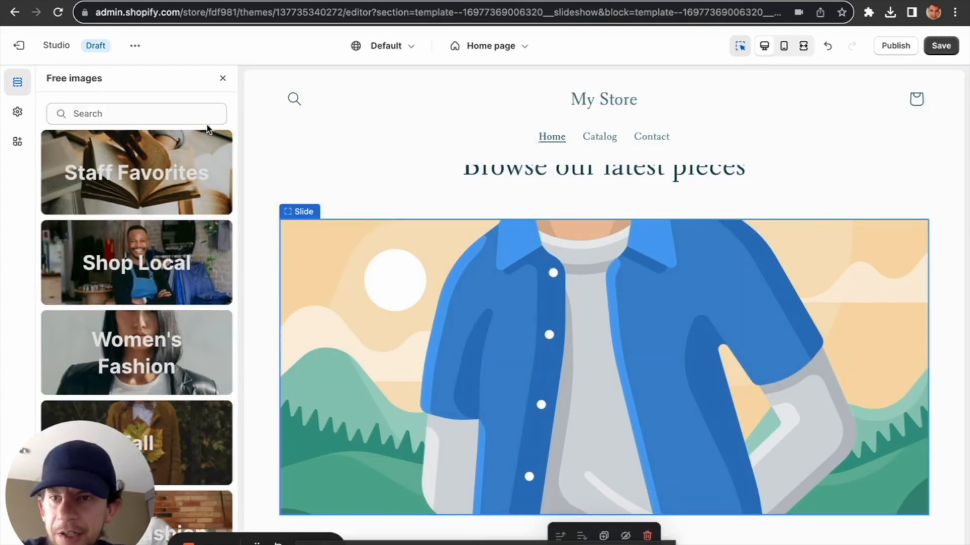
click(167, 116)
text(art)
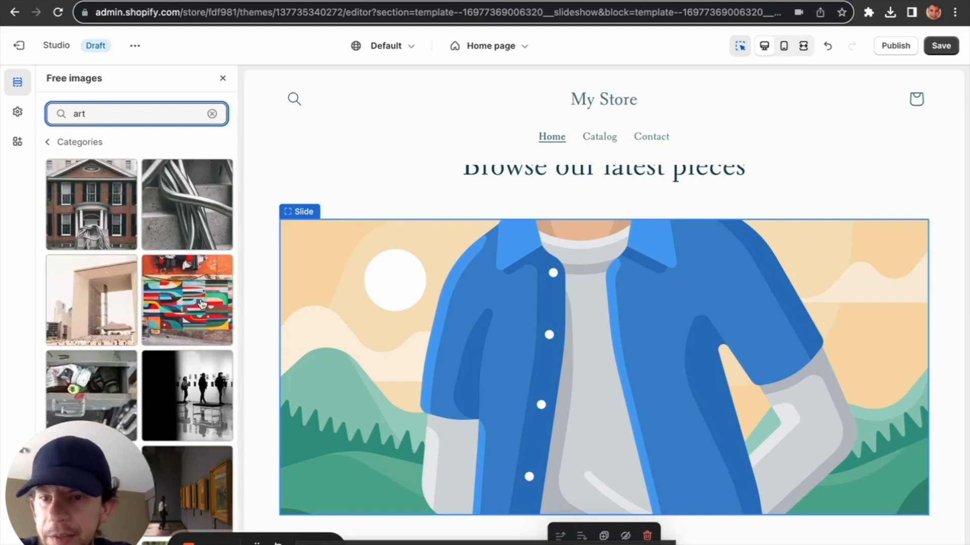
Step: Set the colourful abstract wall mural from the free image results as the slide's image and check it in the preview
scroll(202, 304, down, 3)
scroll(202, 304, down, 10)
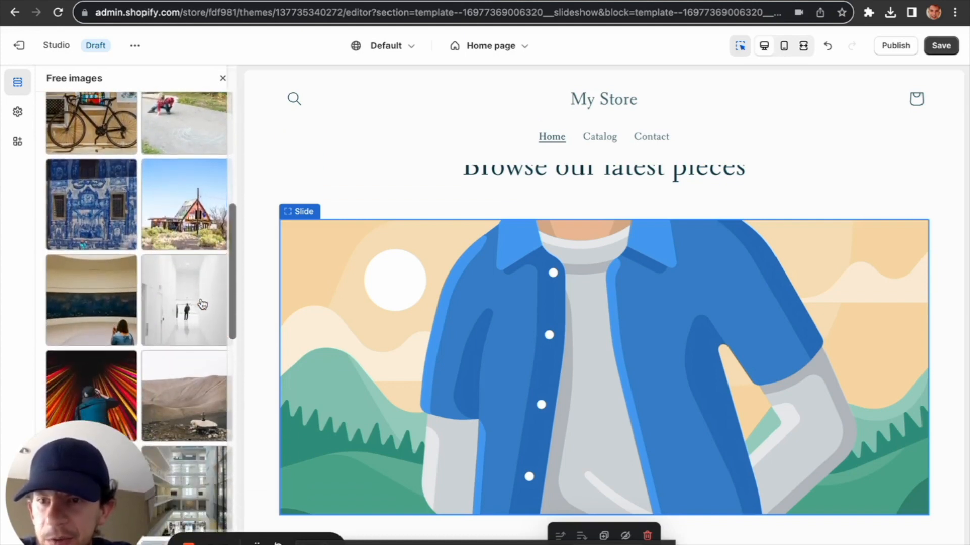
scroll(202, 303, down, 10)
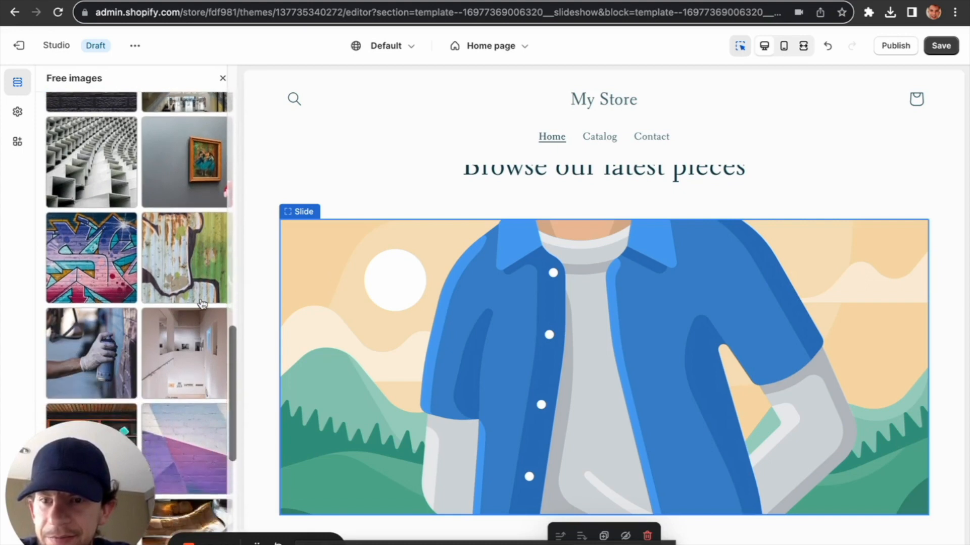
scroll(202, 304, down, 3)
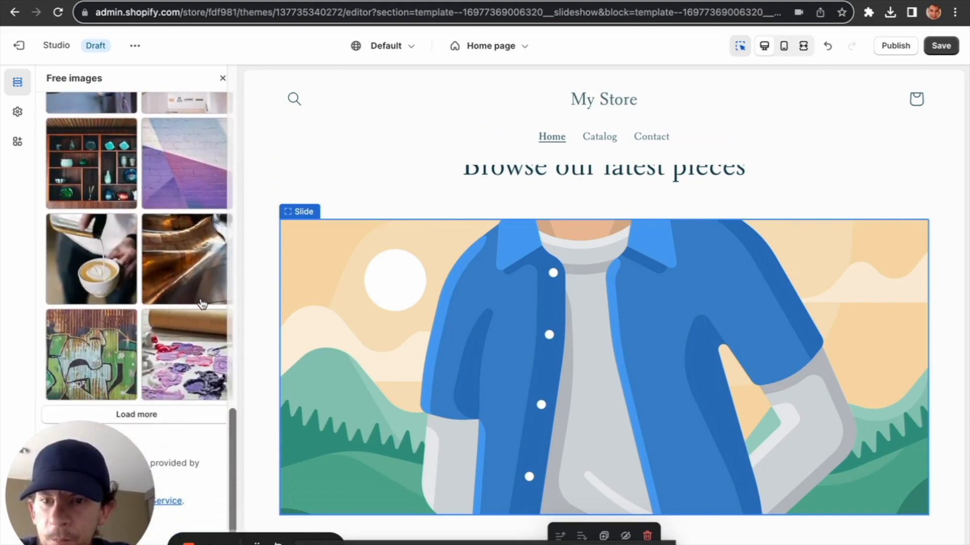
scroll(199, 271, up, 2)
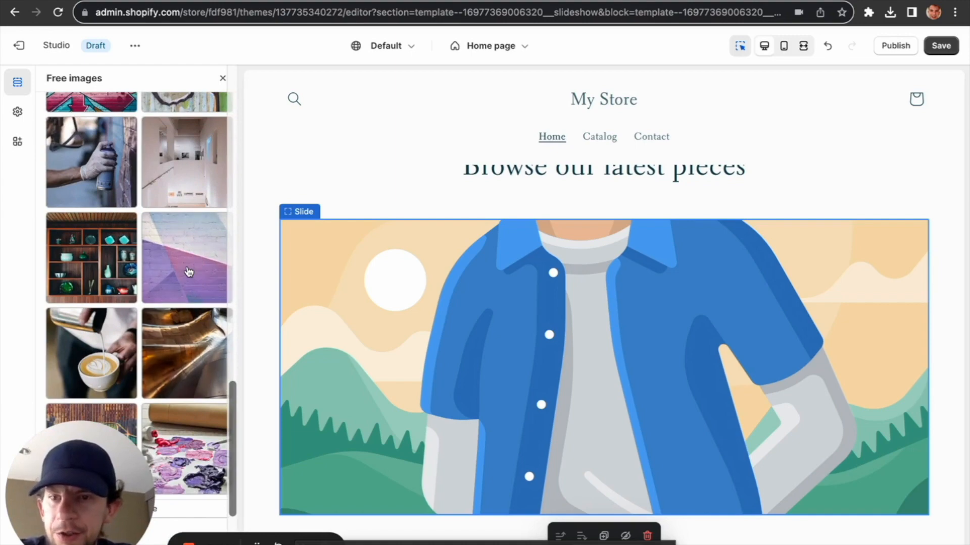
scroll(188, 273, up, 10)
scroll(189, 272, up, 10)
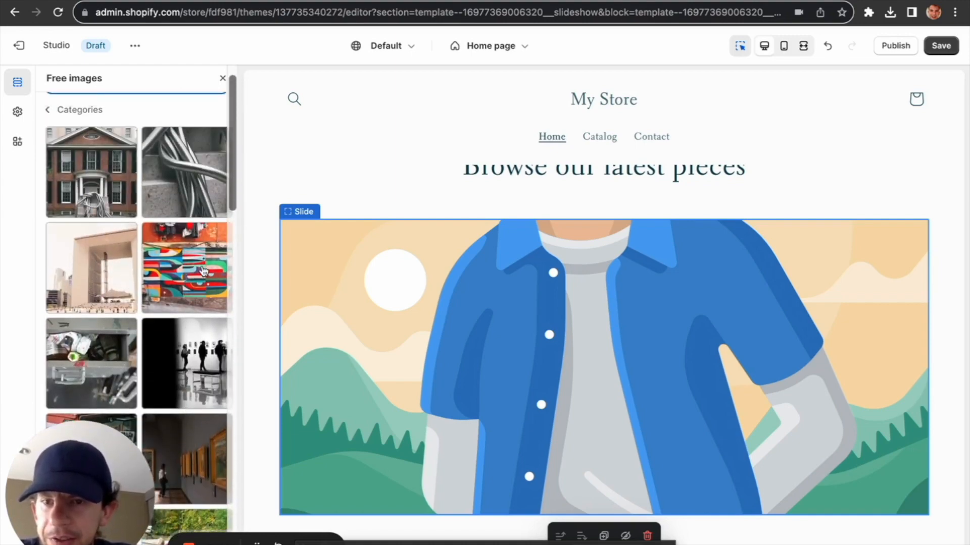
click(203, 271)
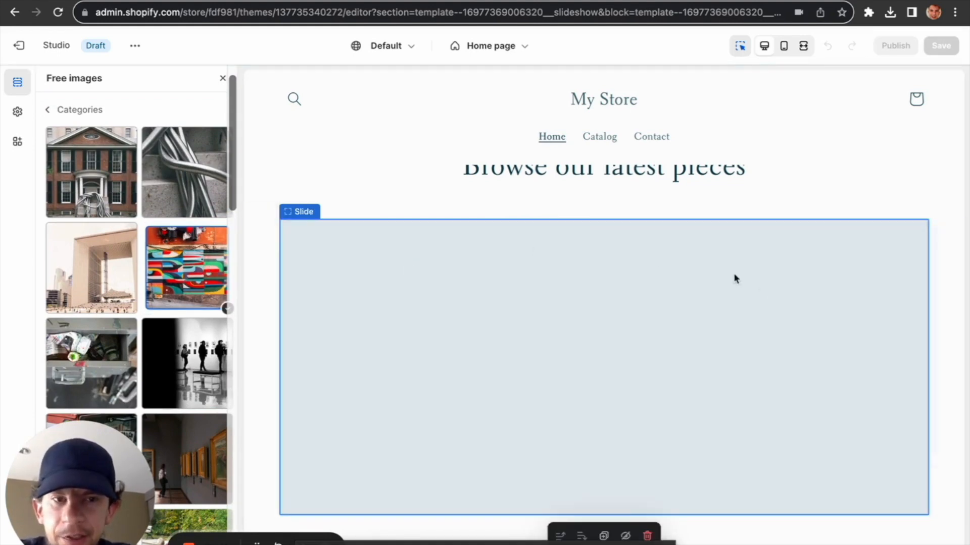
scroll(805, 364, down, 1)
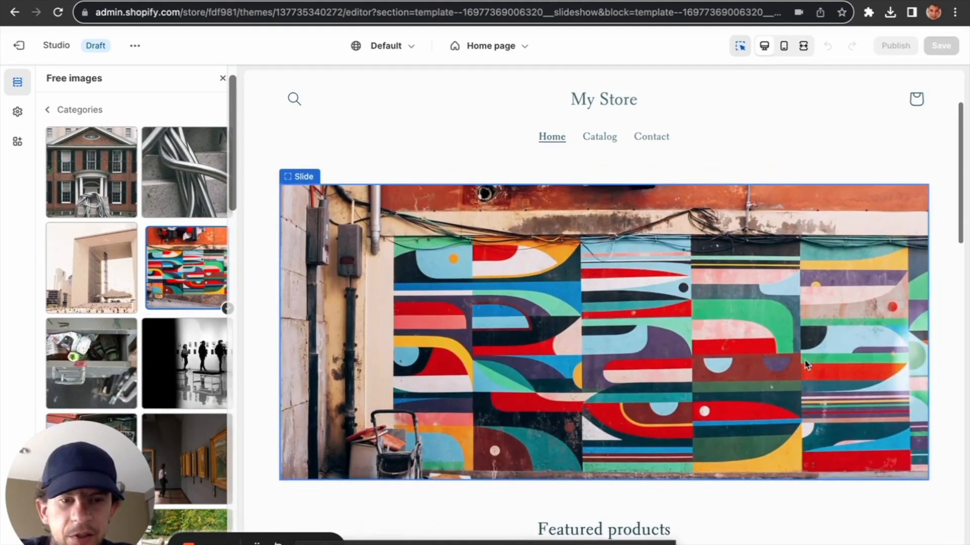
scroll(807, 365, up, 2)
scroll(843, 331, down, 3)
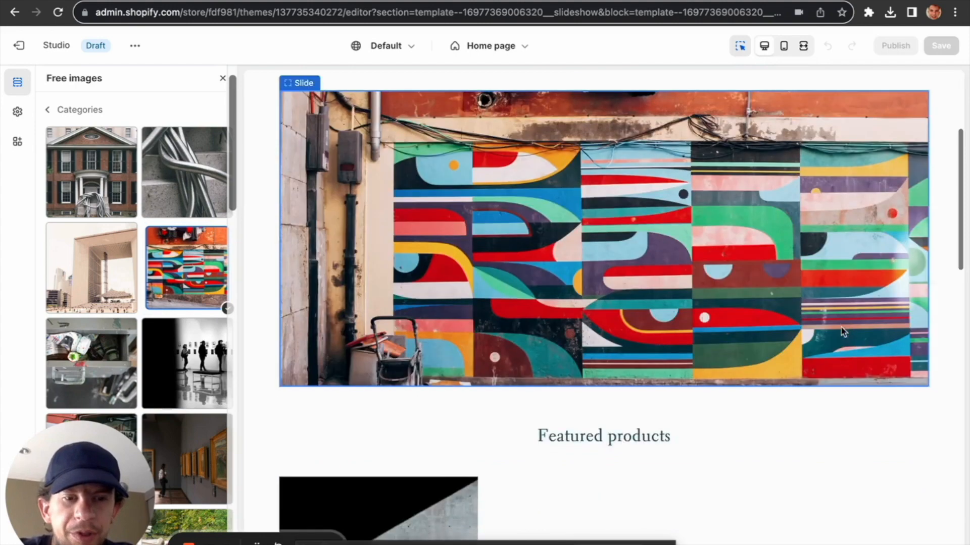
scroll(843, 331, down, 1)
scroll(744, 372, up, 3)
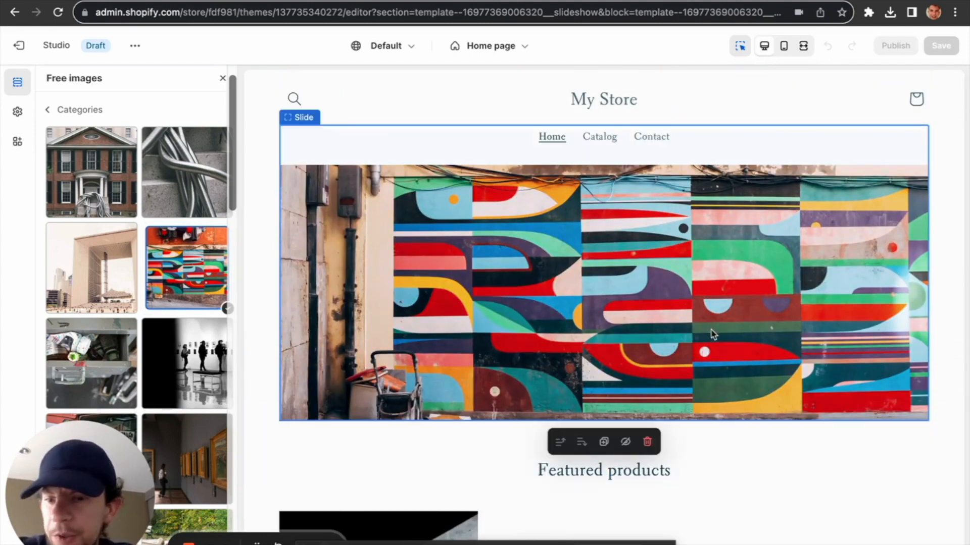
Step: Look through the home page preview, from the main heading past the featured products and image-with-text sections to the email signup
scroll(778, 464, up, 2)
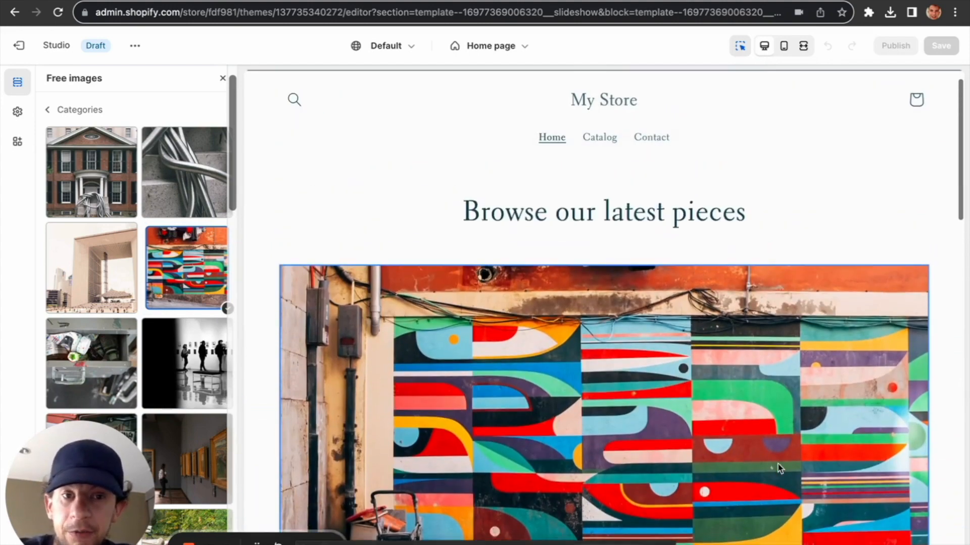
scroll(777, 468, down, 5)
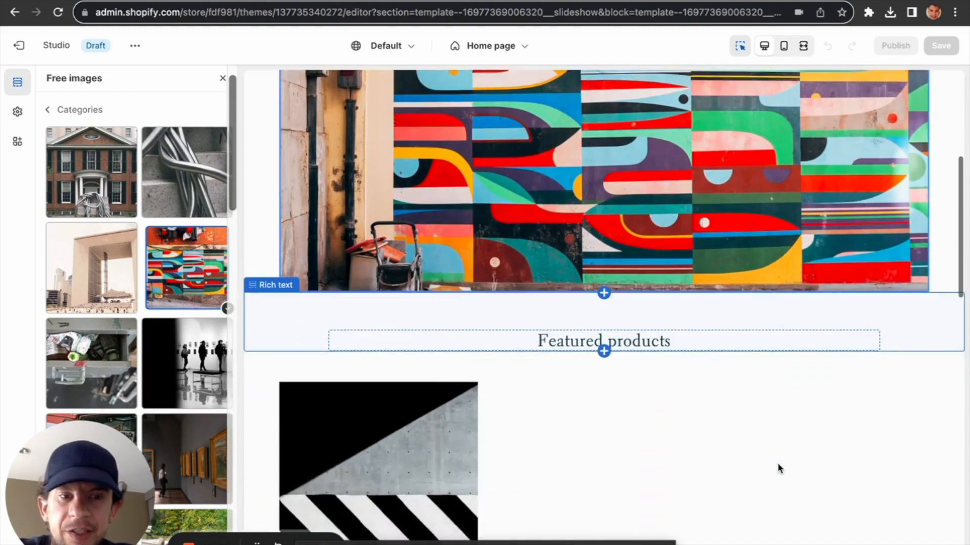
scroll(777, 462, down, 4)
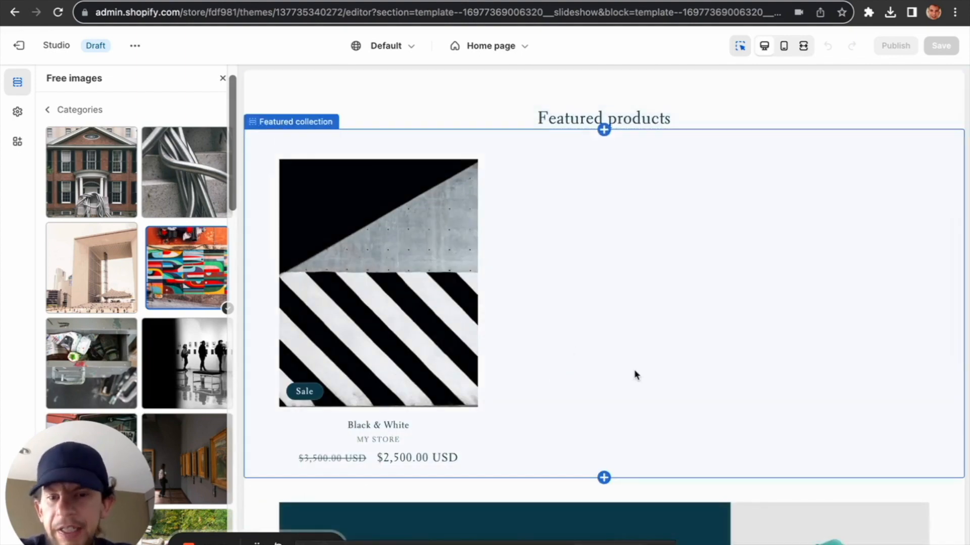
scroll(634, 375, down, 1)
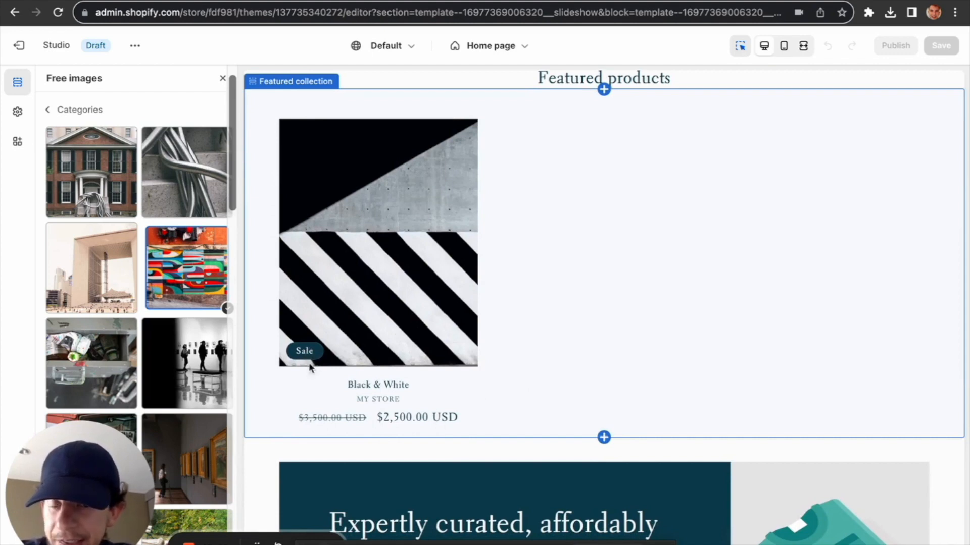
scroll(563, 329, down, 4)
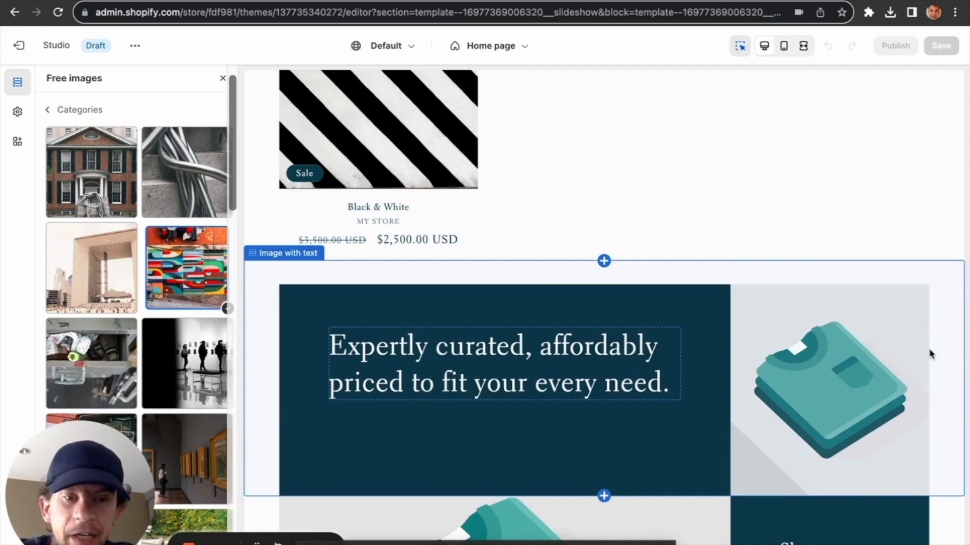
scroll(931, 353, down, 3)
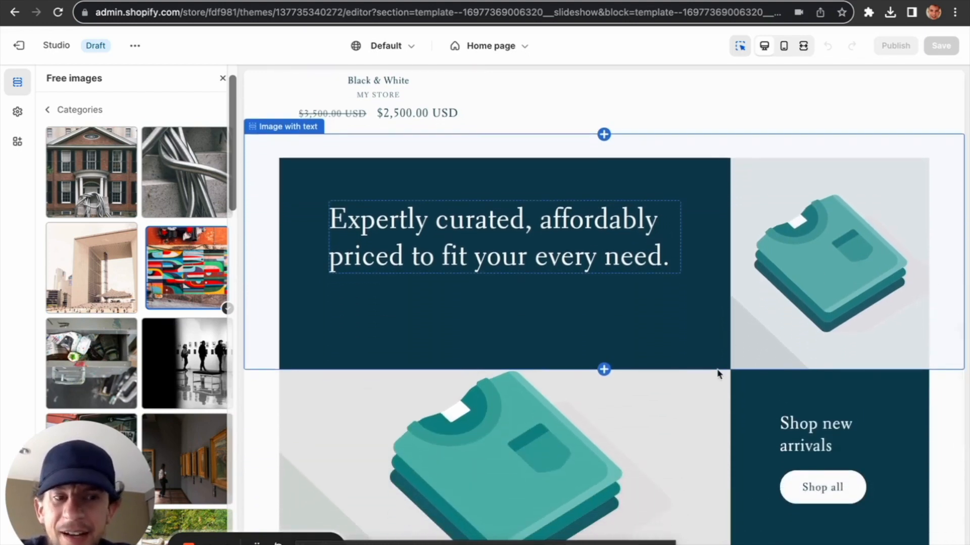
scroll(670, 465, down, 7)
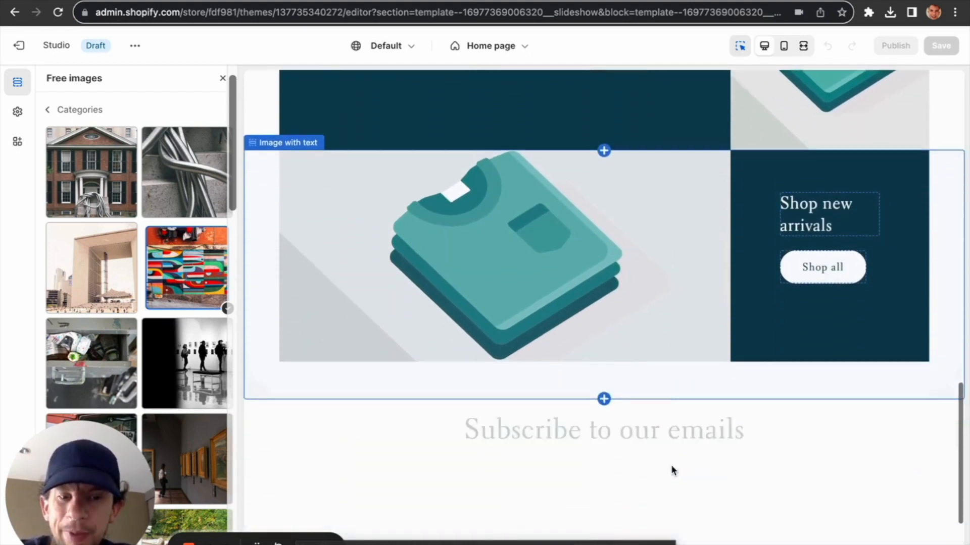
scroll(814, 405, up, 10)
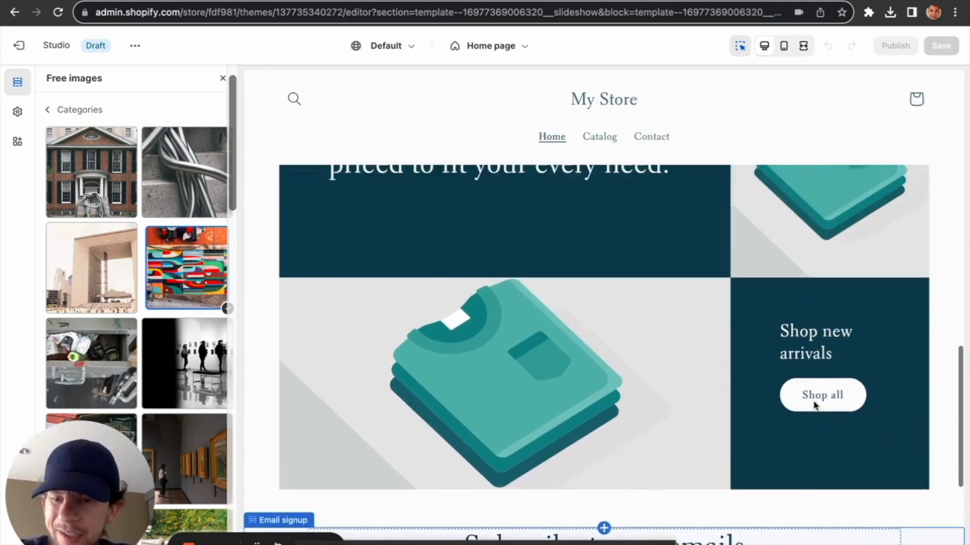
scroll(599, 244, up, 2)
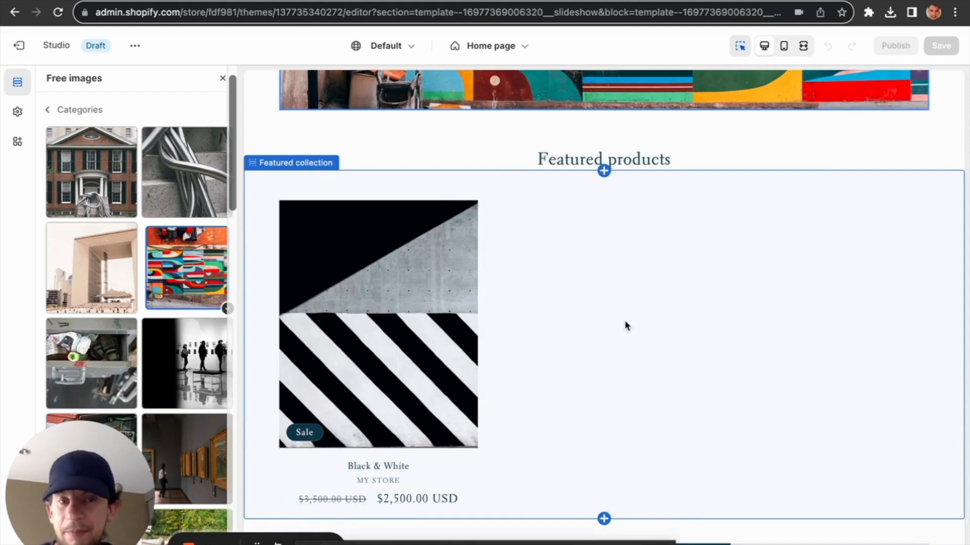
scroll(646, 334, down, 2)
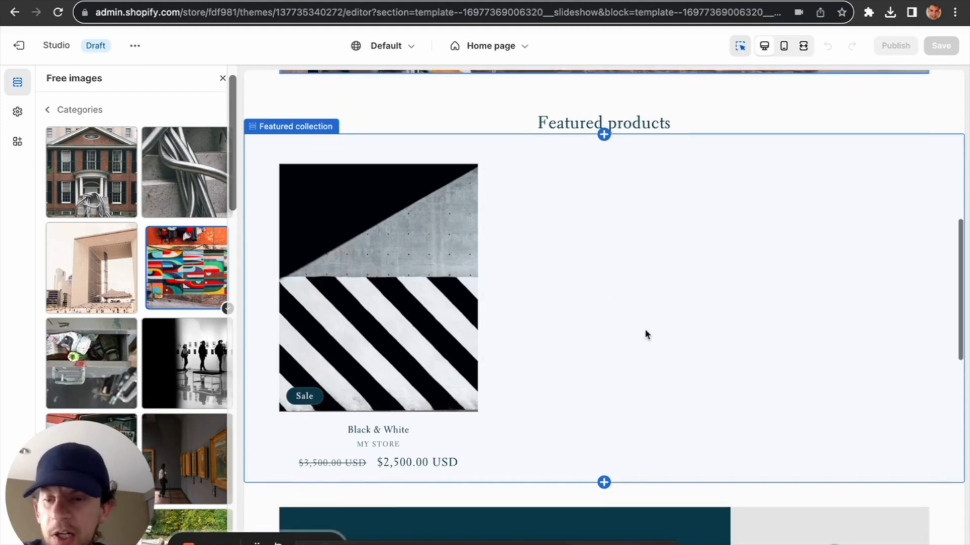
Step: Open the settings of the featured collection section and check the slideshow above it in the preview
click(646, 335)
scroll(647, 334, down, 5)
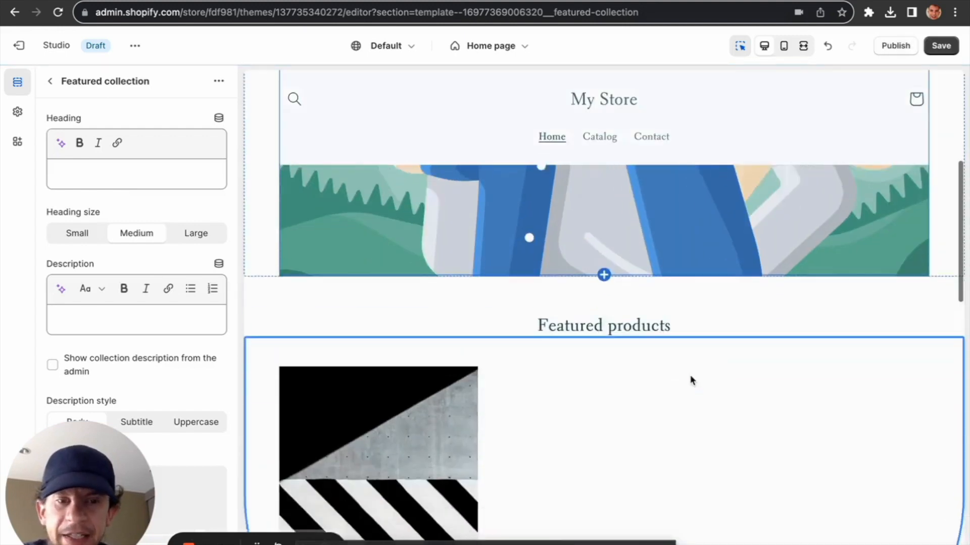
scroll(690, 375, down, 2)
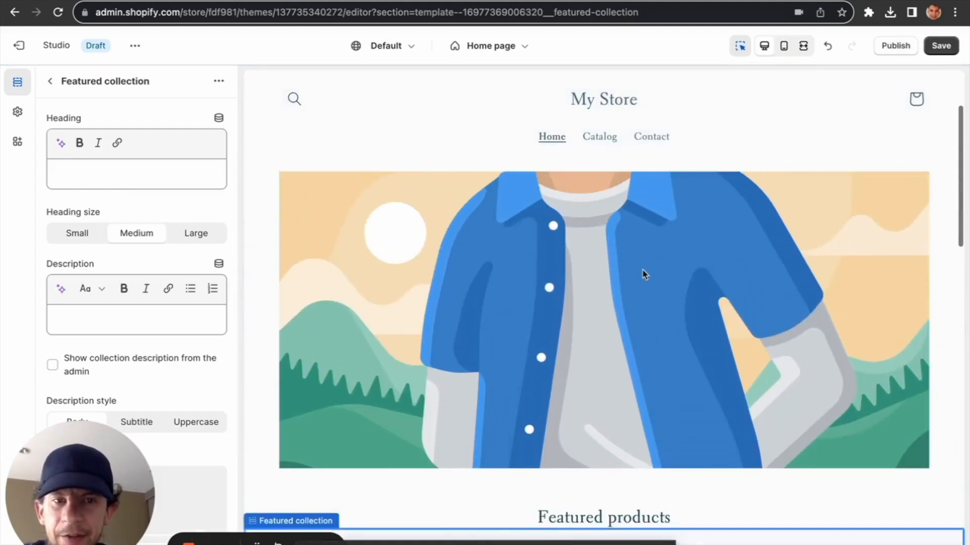
Step: Search the free images for "art" for the home page slide and set the colourful geometric wall mural as its image
click(634, 301)
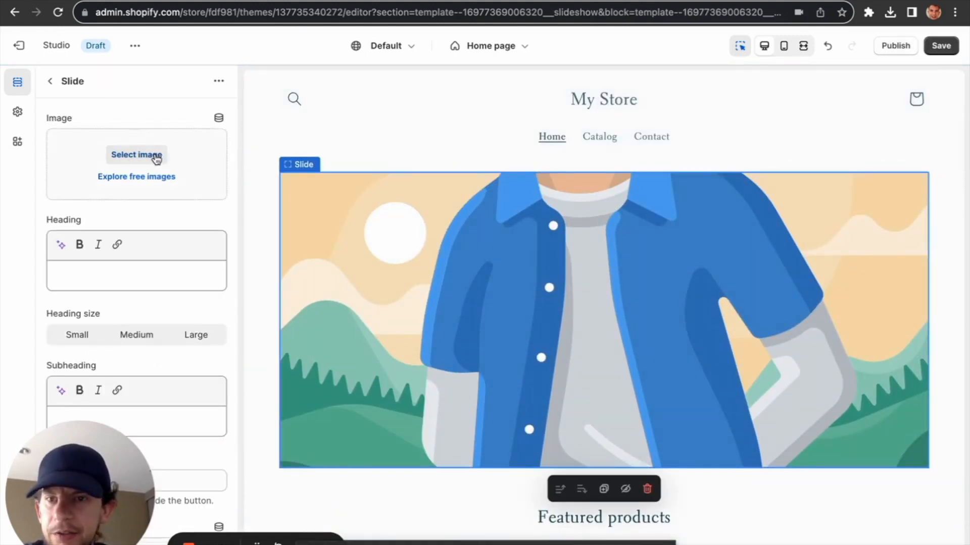
click(145, 177)
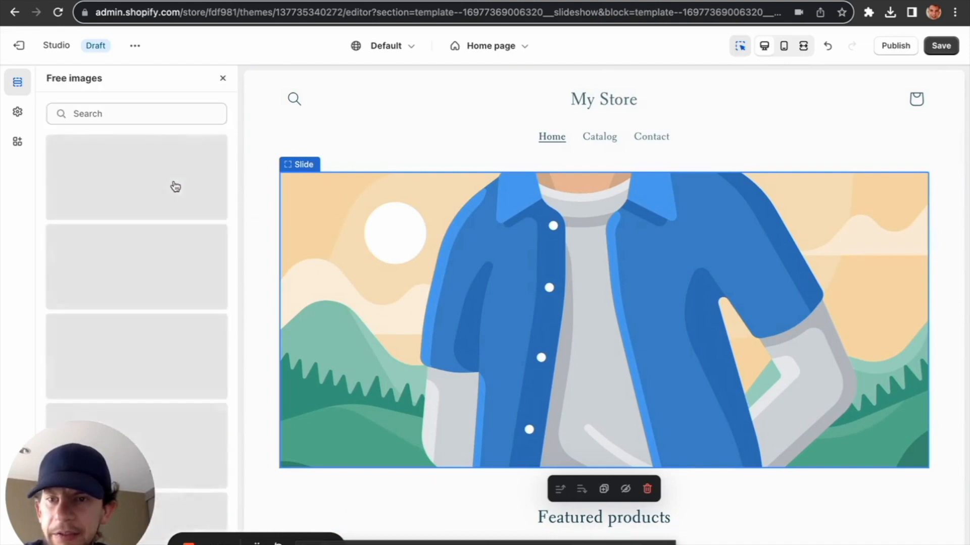
click(150, 112)
text(art)
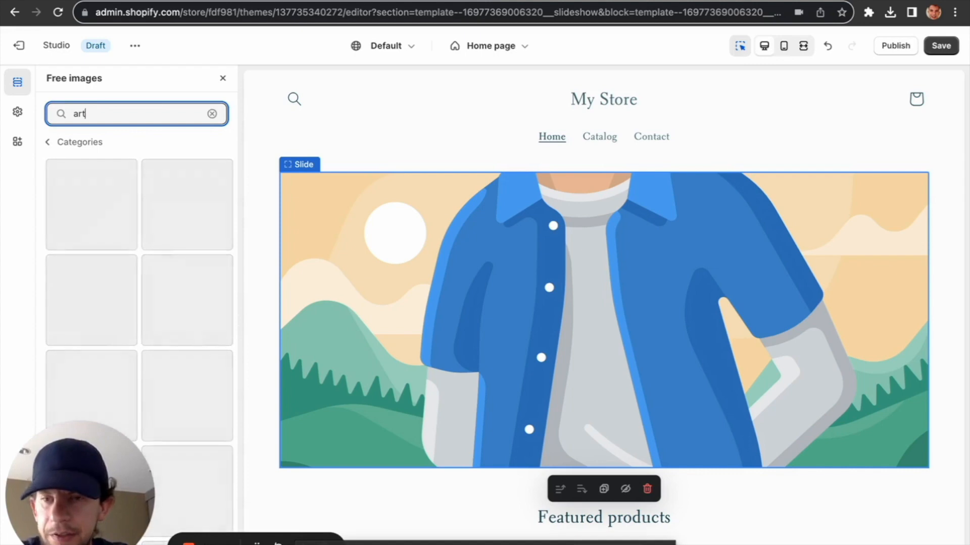
scroll(187, 272, down, 1)
click(187, 261)
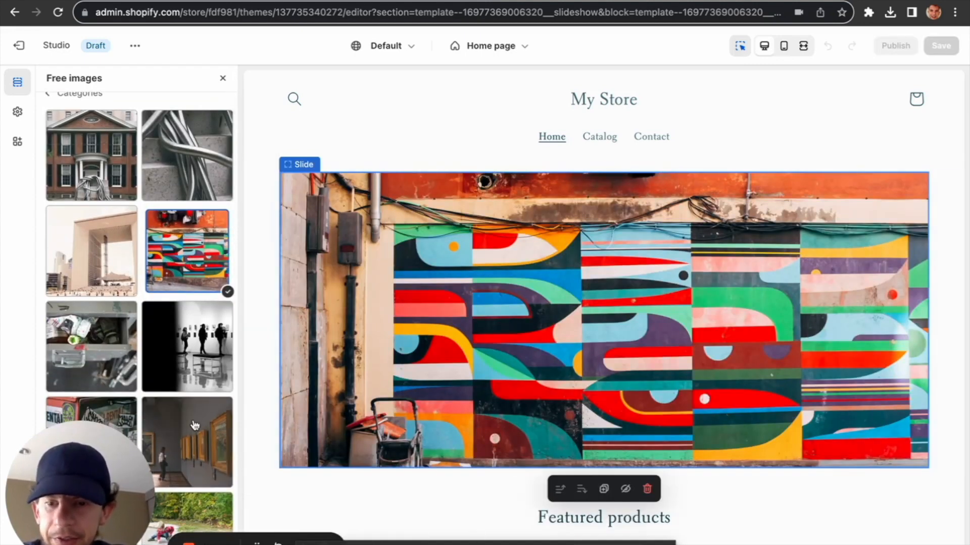
mouse_move(218, 544)
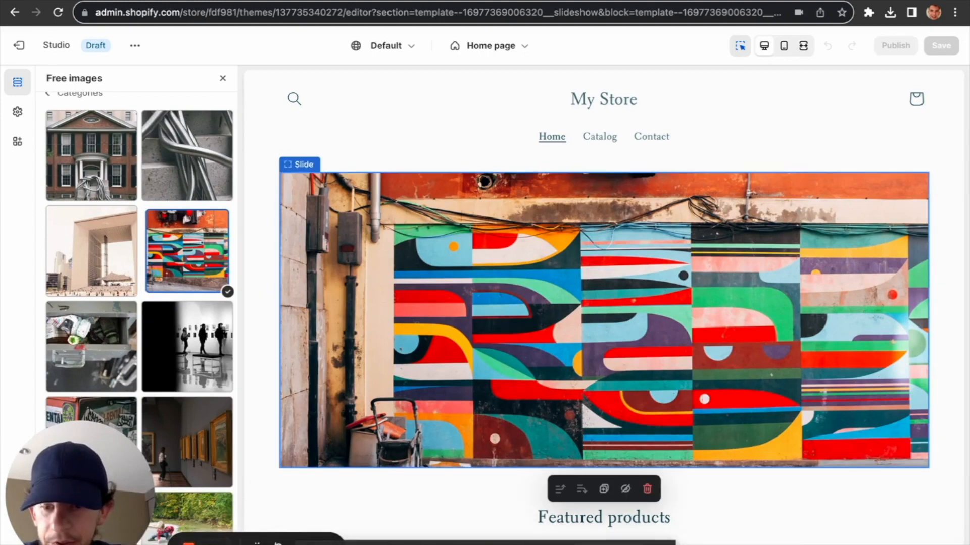
Step: Check the slide in the preview and open the "Expertly curated, affordably priced" heading's settings in the first image-with-text section
scroll(660, 354, down, 5)
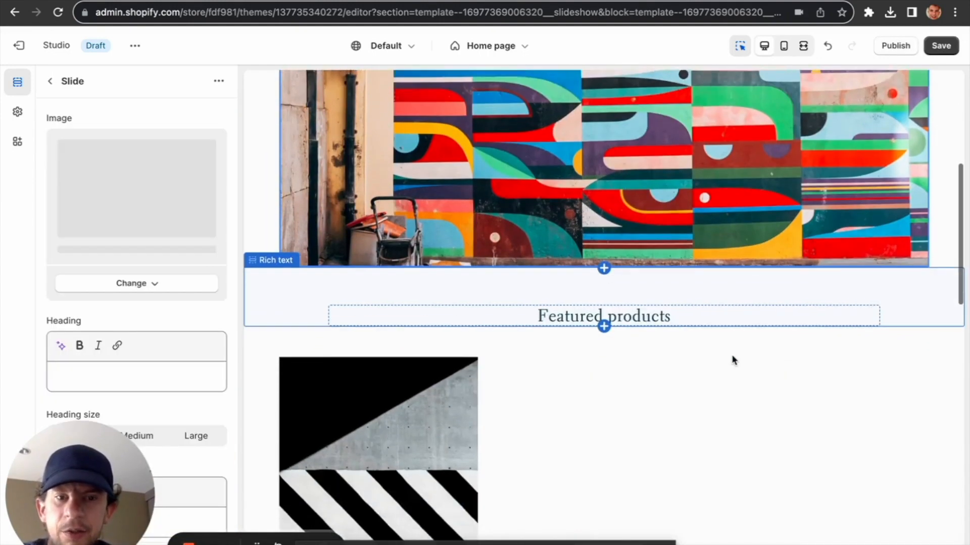
scroll(733, 360, down, 6)
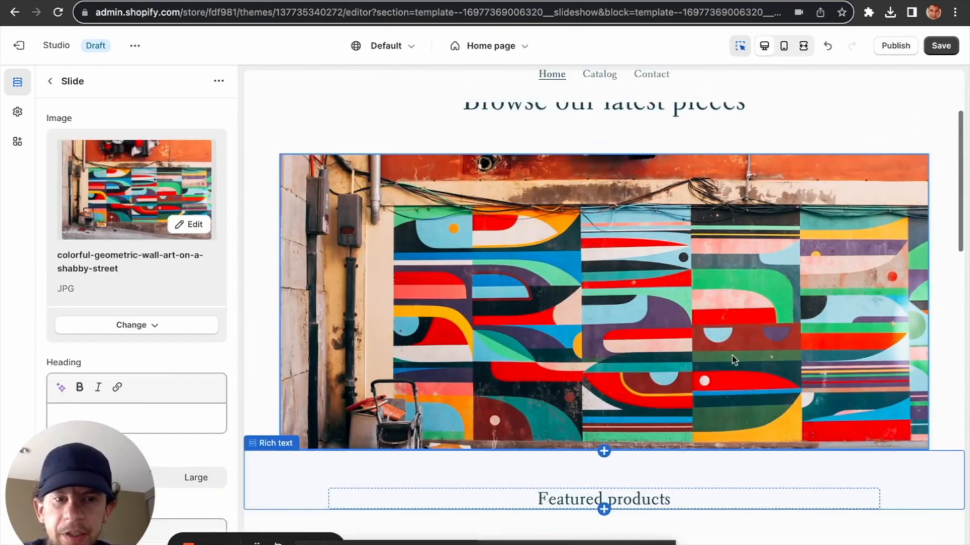
scroll(732, 361, down, 15)
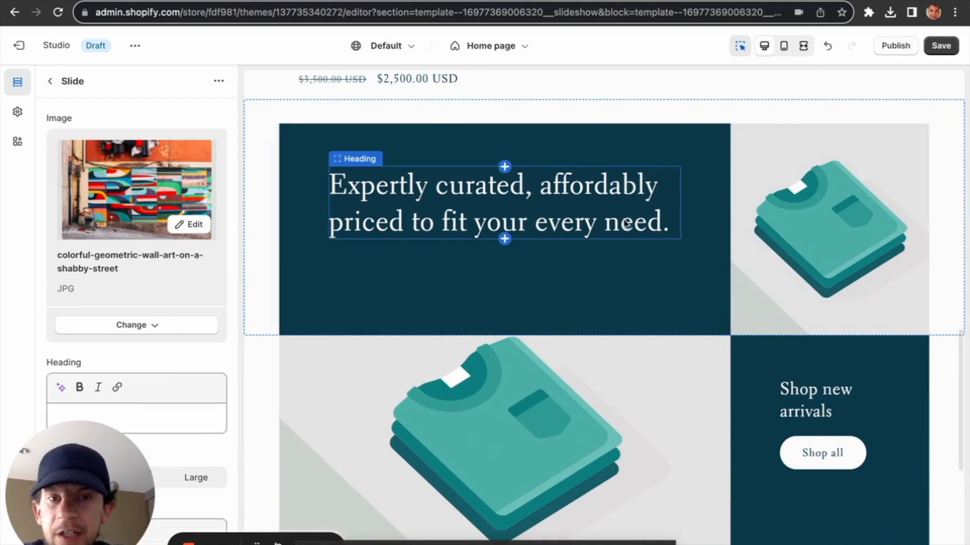
click(626, 225)
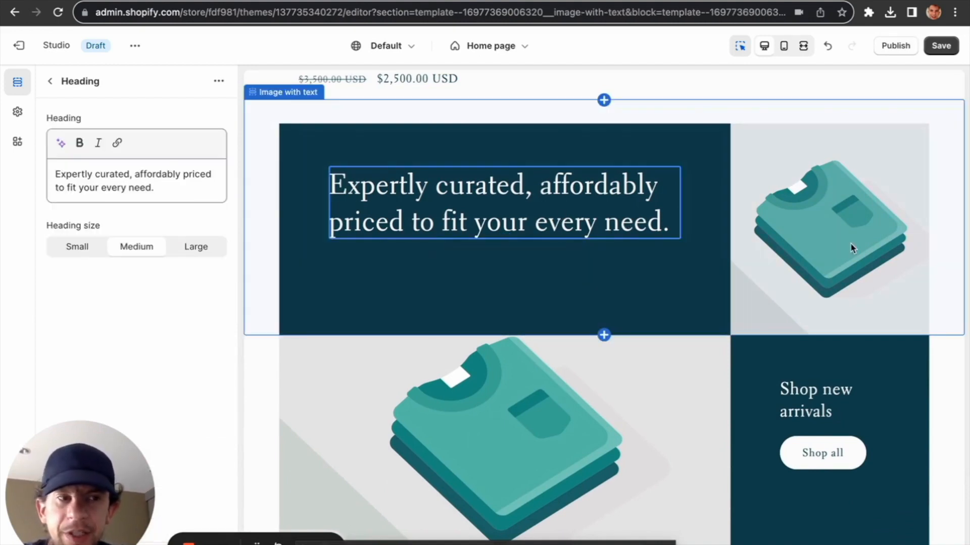
scroll(712, 337, down, 2)
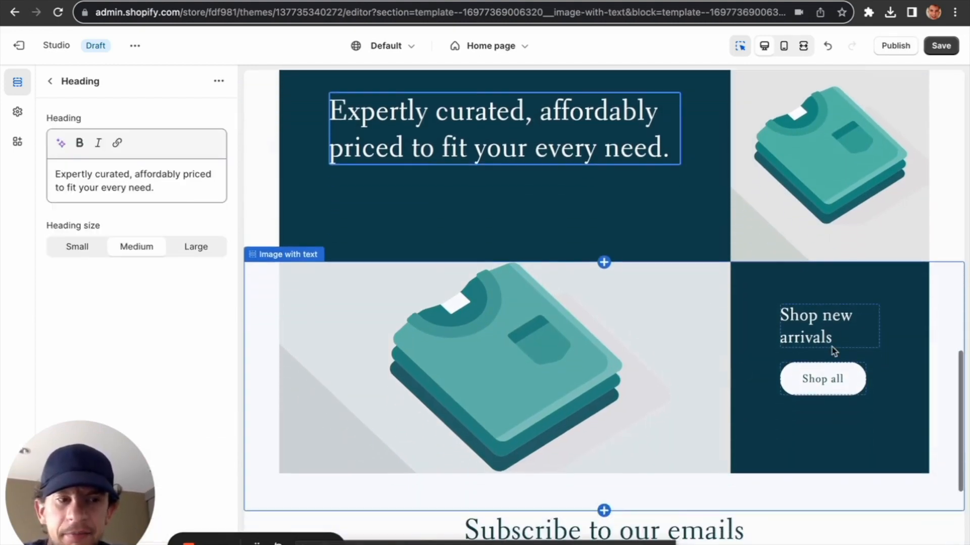
Step: Change the "Shop new arrivals" heading in the second image-with-text section to "View Oil Paintings"
click(853, 322)
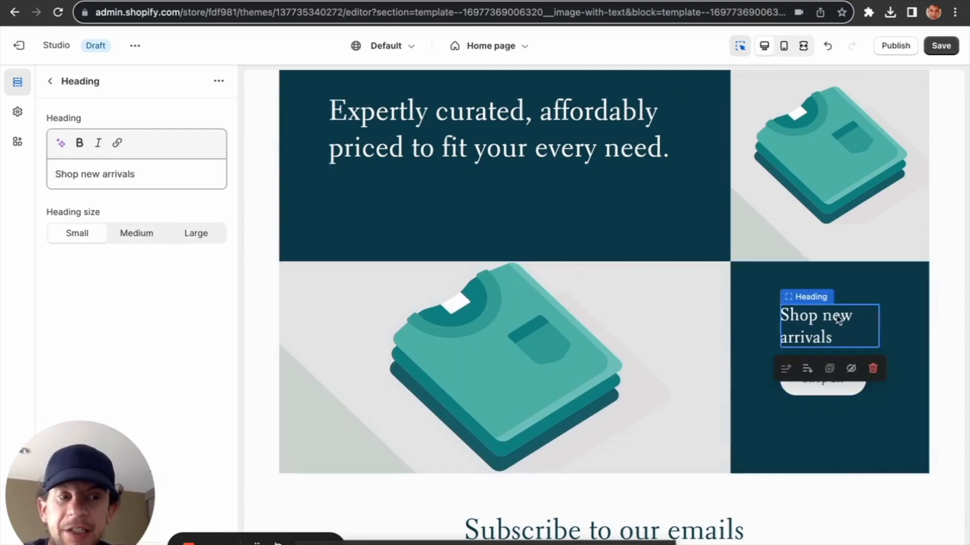
triple_click(149, 173)
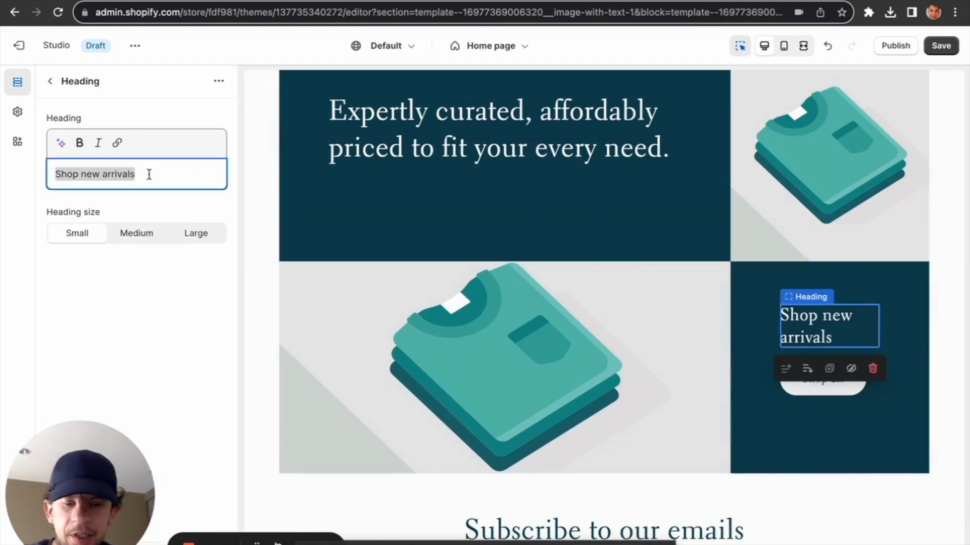
text(Shop)
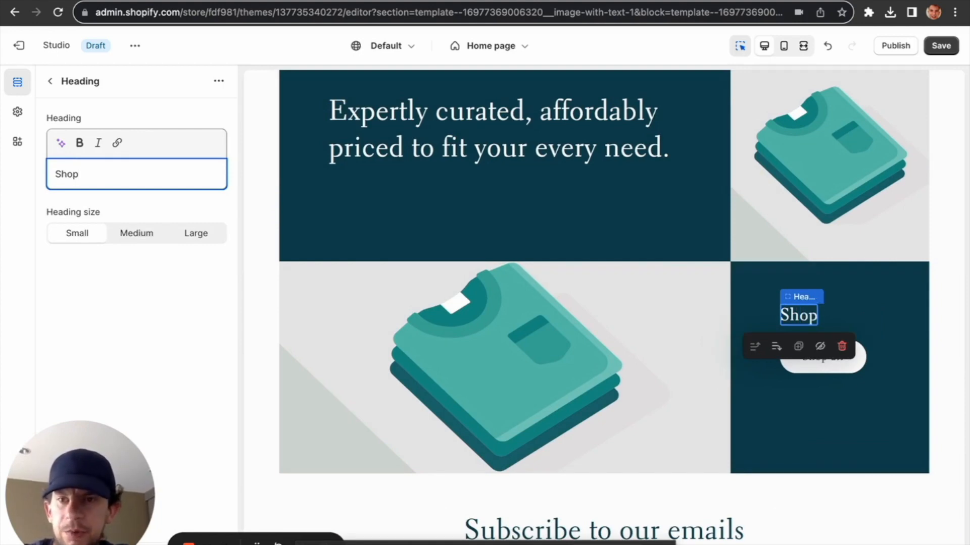
text( Oil)
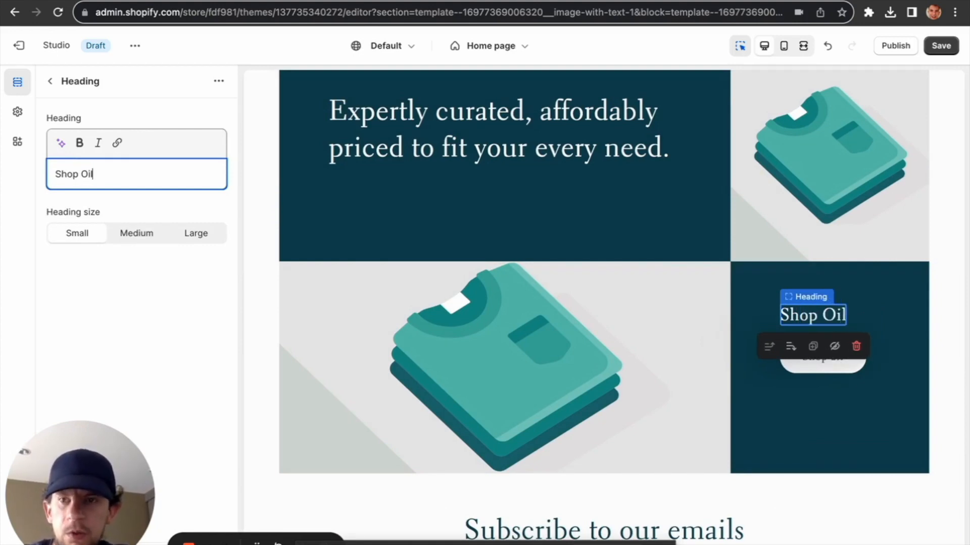
key(BackSpace)
key(BackSpace)
key(BackSpace)
key(BackSpace)
key(BackSpace)
key(BackSpace)
key(BackSpace)
key(BackSpace)
text(View O)
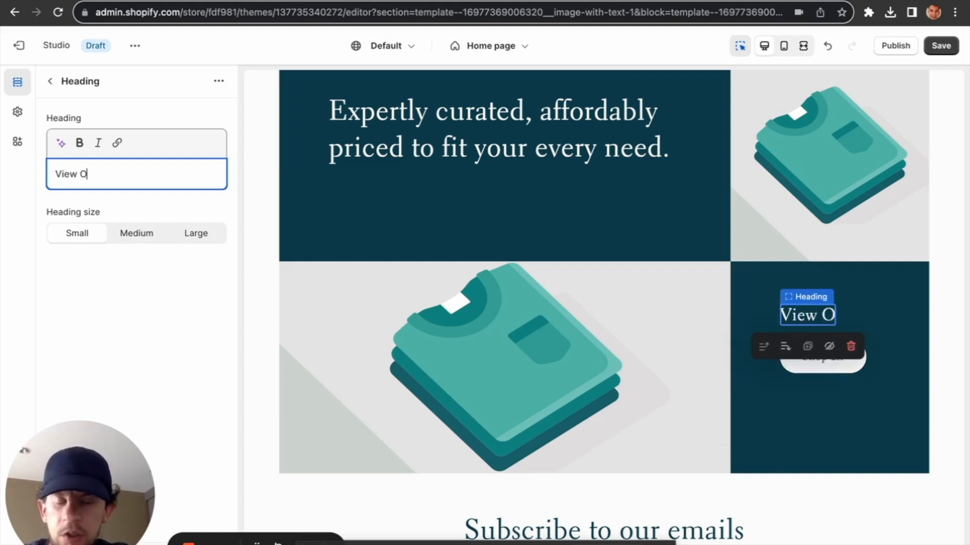
text(il)
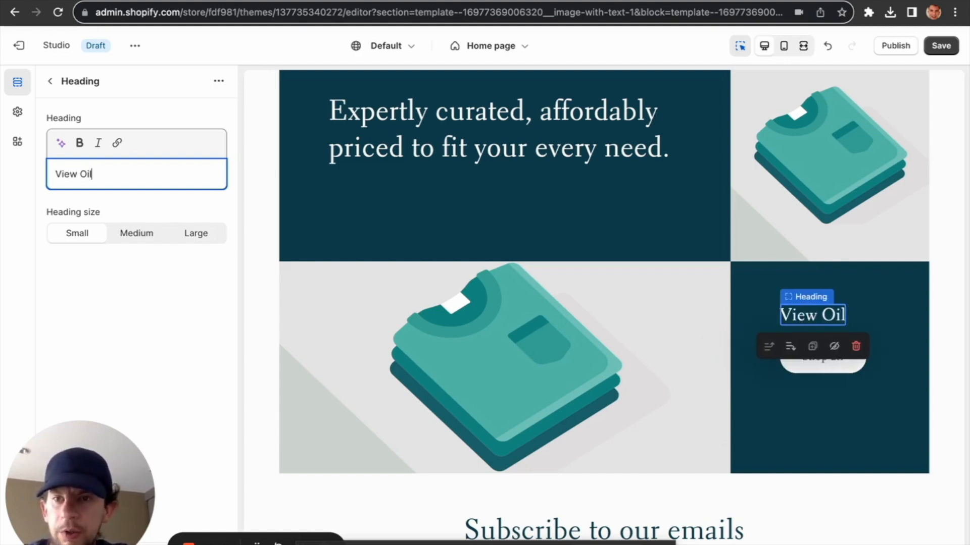
text( Paint)
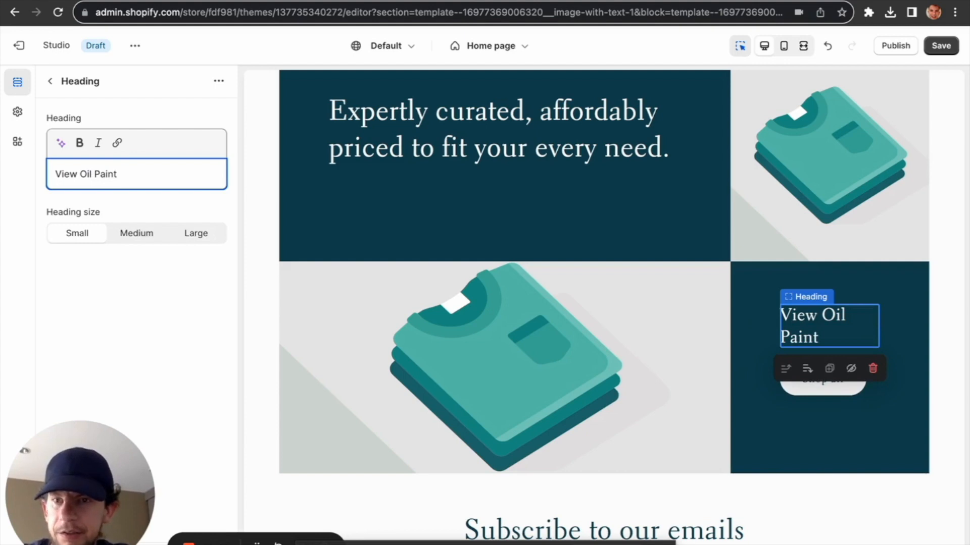
text(ings)
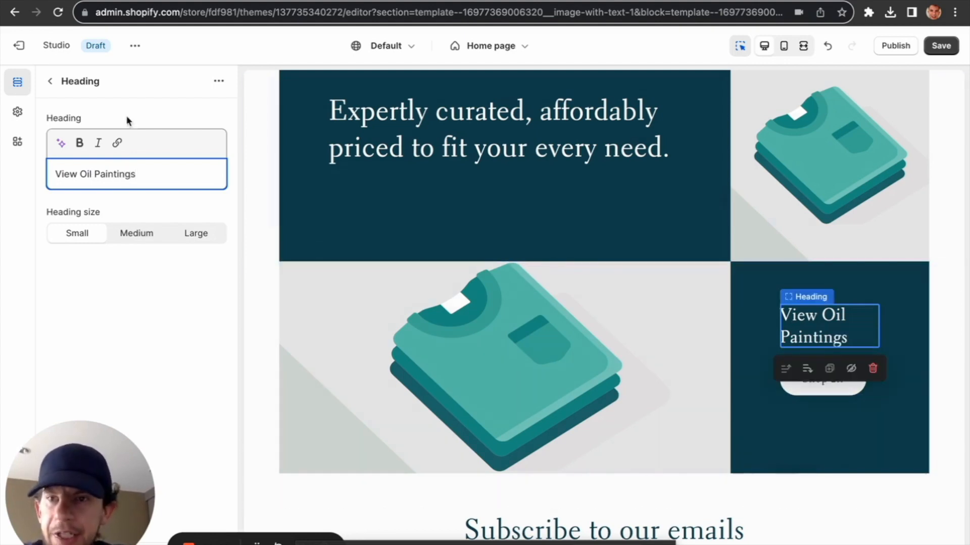
Step: Set the label of the button below the "View Oil Paintings" heading to "View"
click(53, 81)
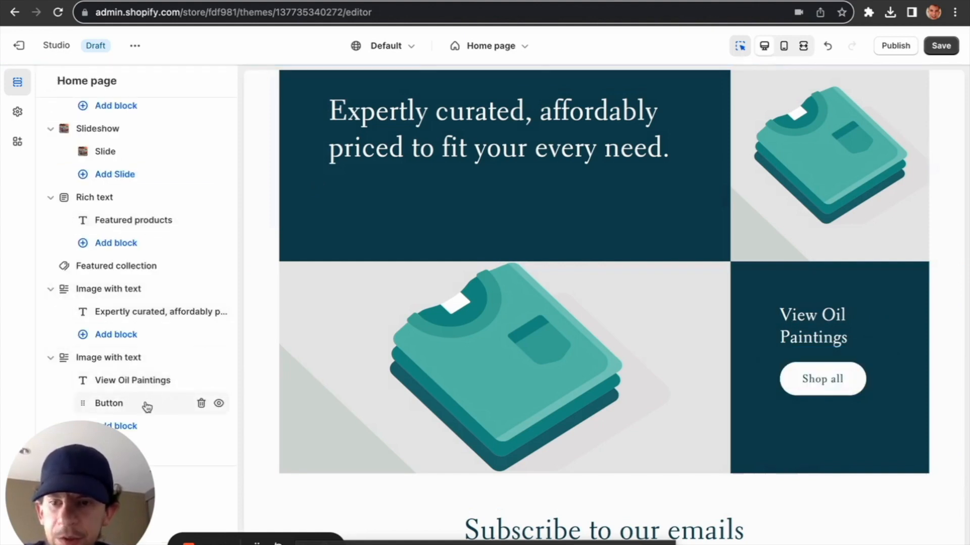
click(146, 404)
click(133, 135)
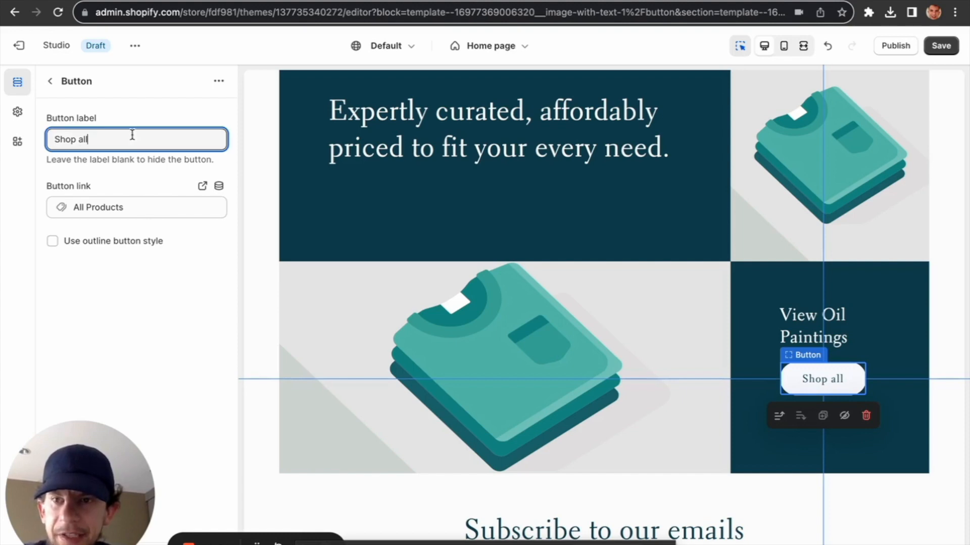
key(super+a)
text(View)
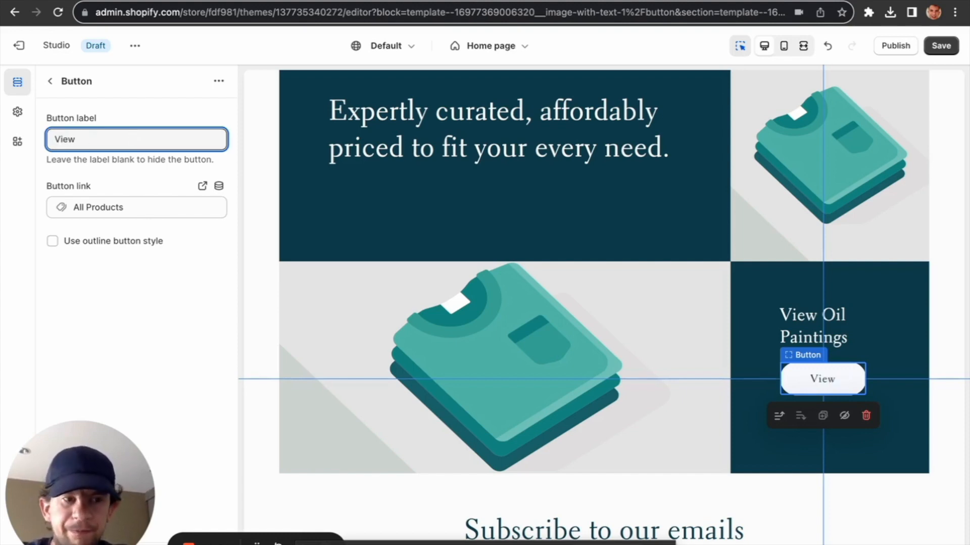
click(50, 81)
Step: Search the free images for "paint" for the image-with-text section containing the "View Oil Paintings" heading
click(445, 310)
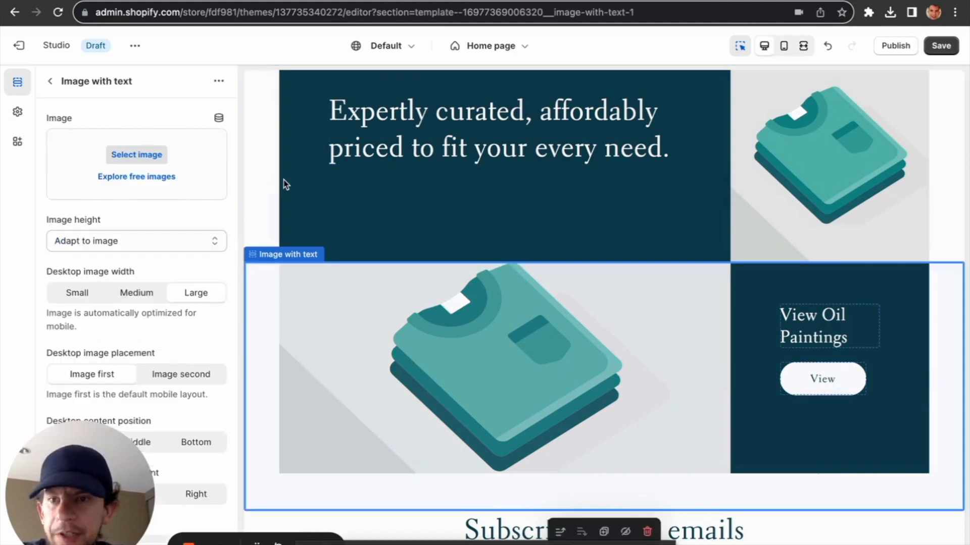
click(154, 177)
click(150, 109)
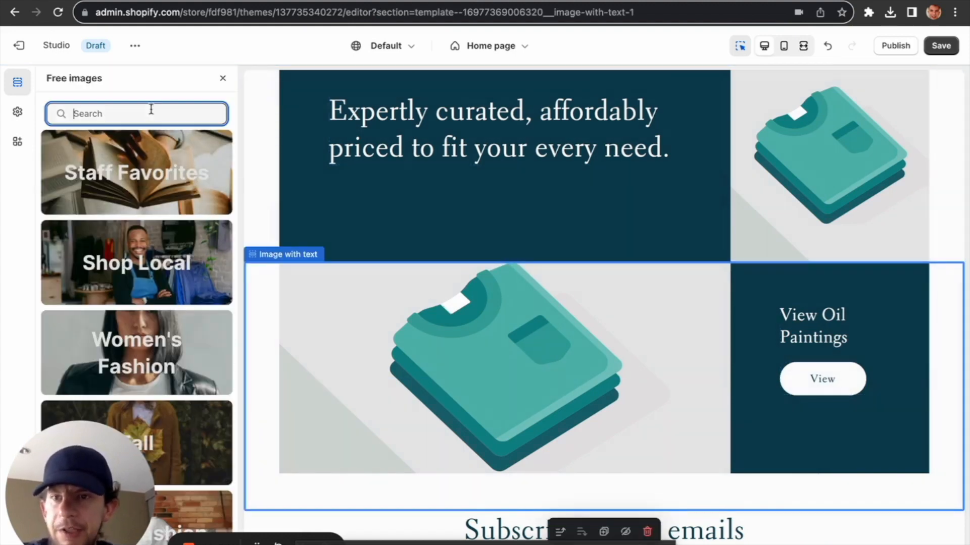
text(art)
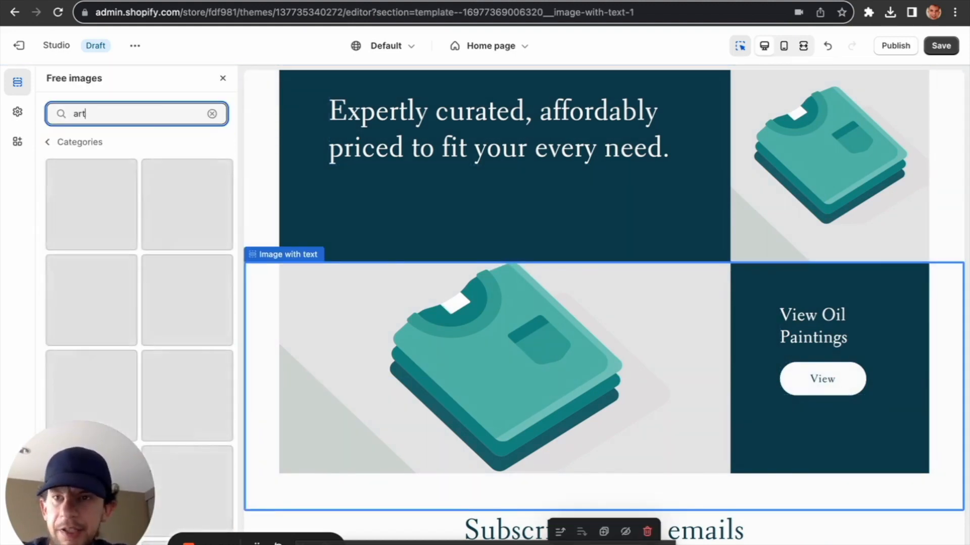
key(BackSpace)
key(BackSpace)
key(BackSpace)
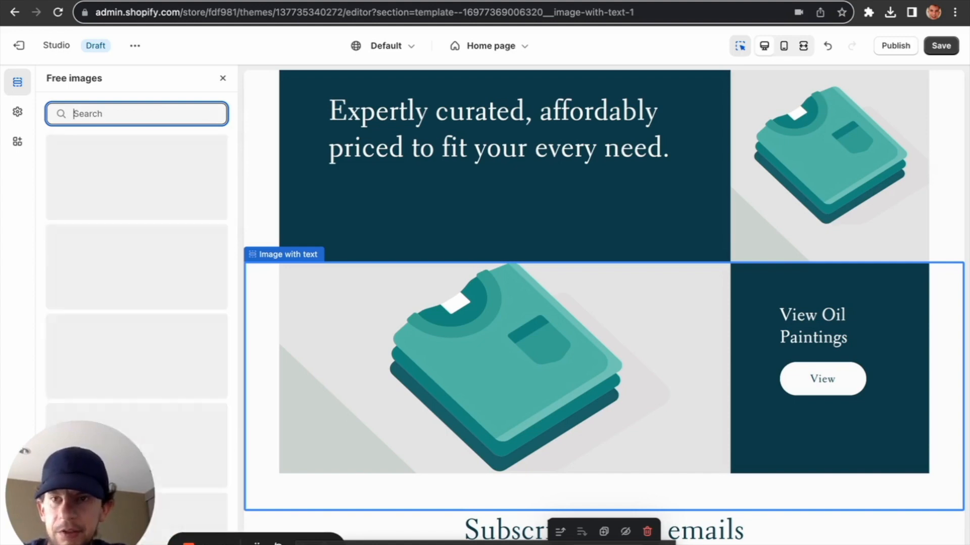
text(pa)
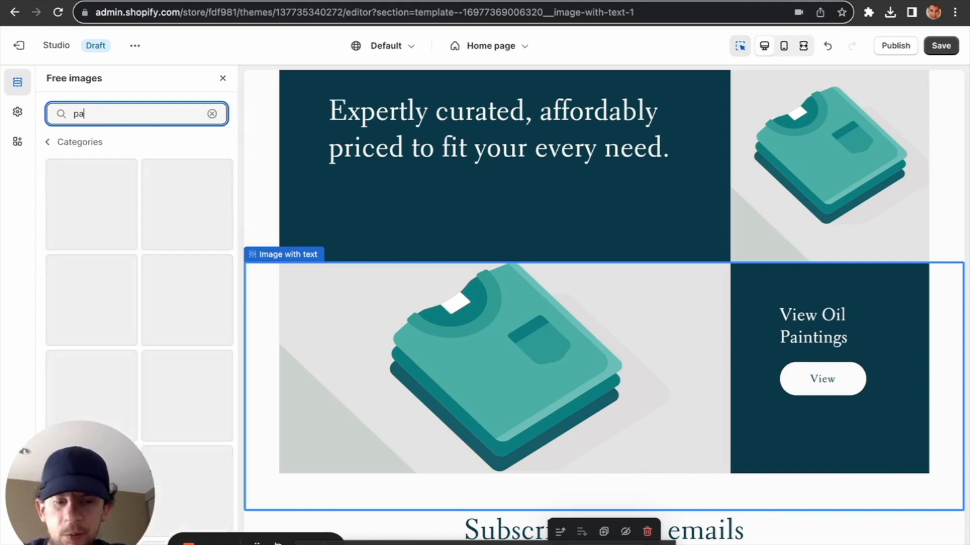
text(int)
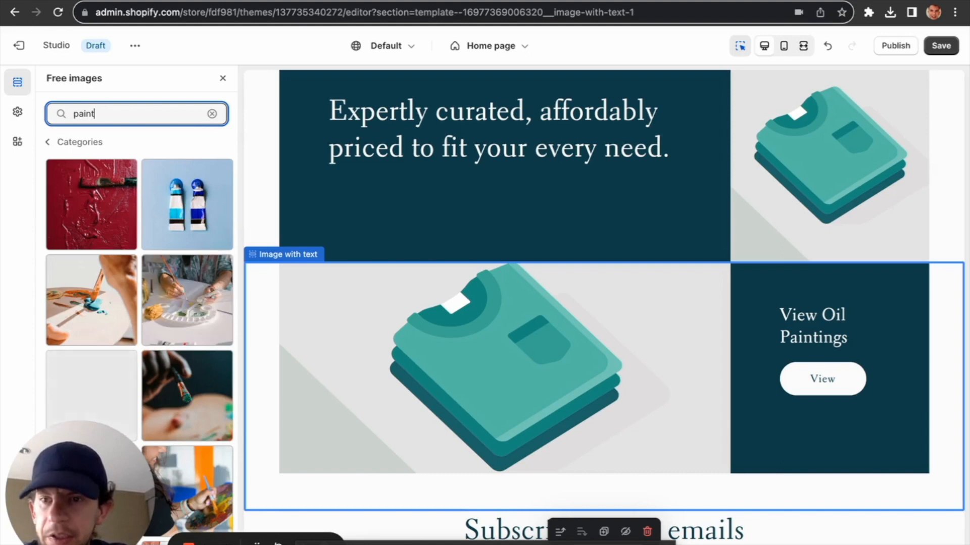
Step: Set the "View Oil Paintings" section's image to the photo of a smiling person painting with a paint palette
click(197, 194)
scroll(193, 297, down, 1)
scroll(189, 313, down, 5)
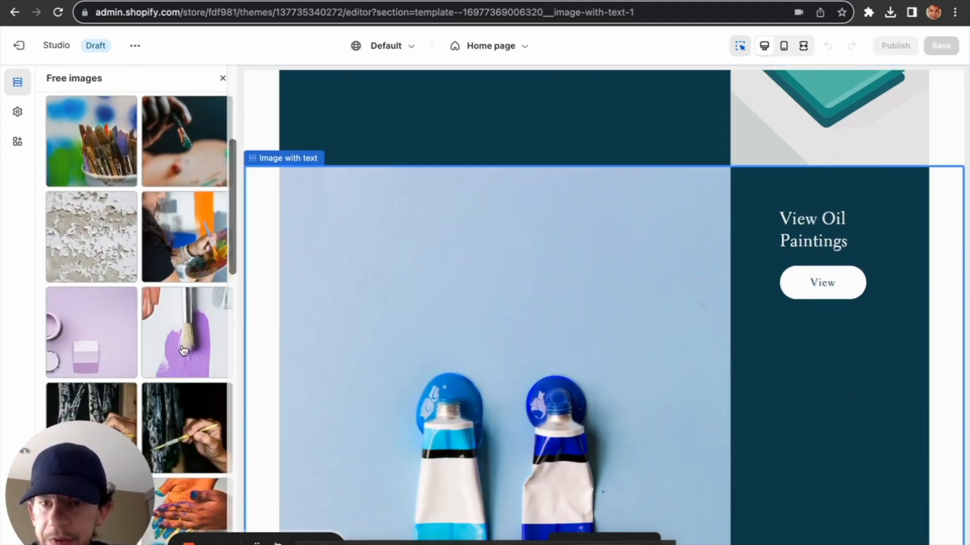
click(191, 193)
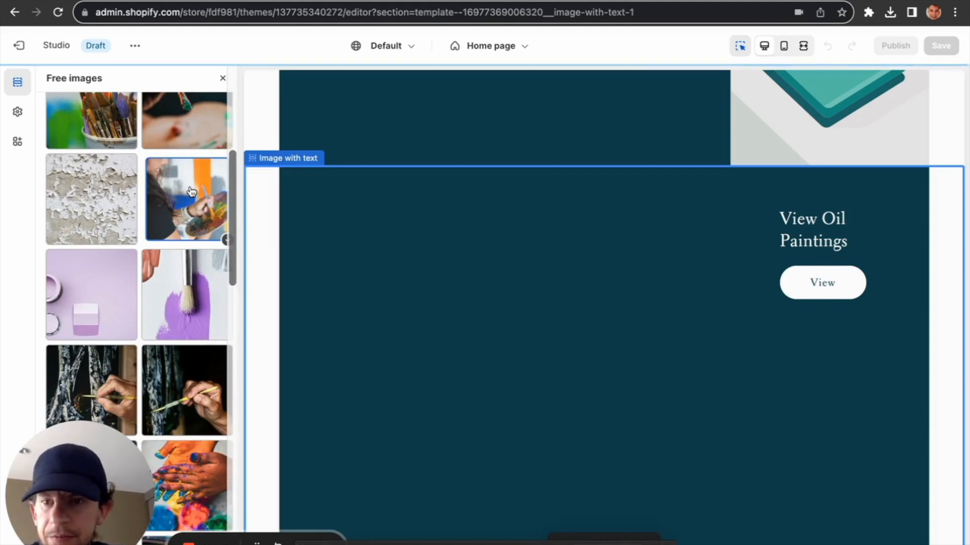
scroll(445, 302, down, 3)
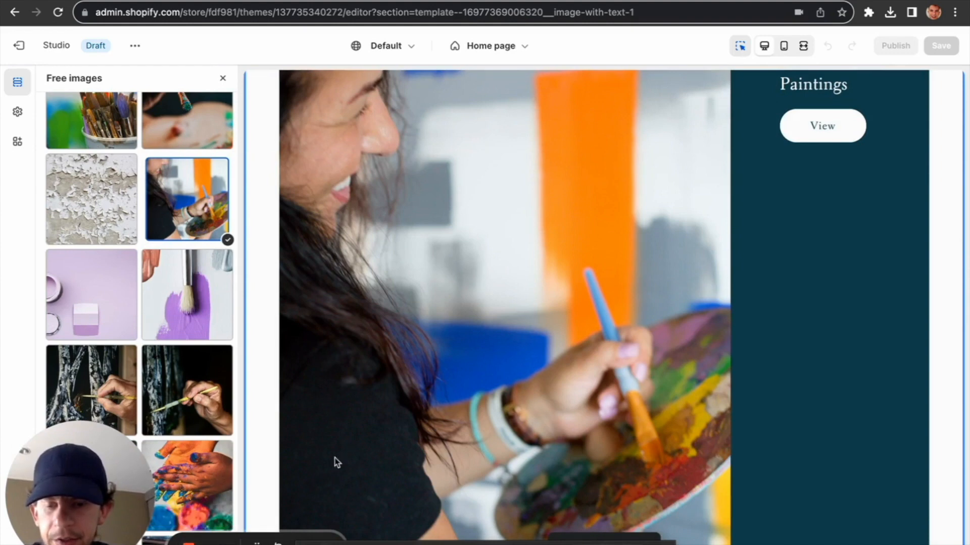
click(466, 311)
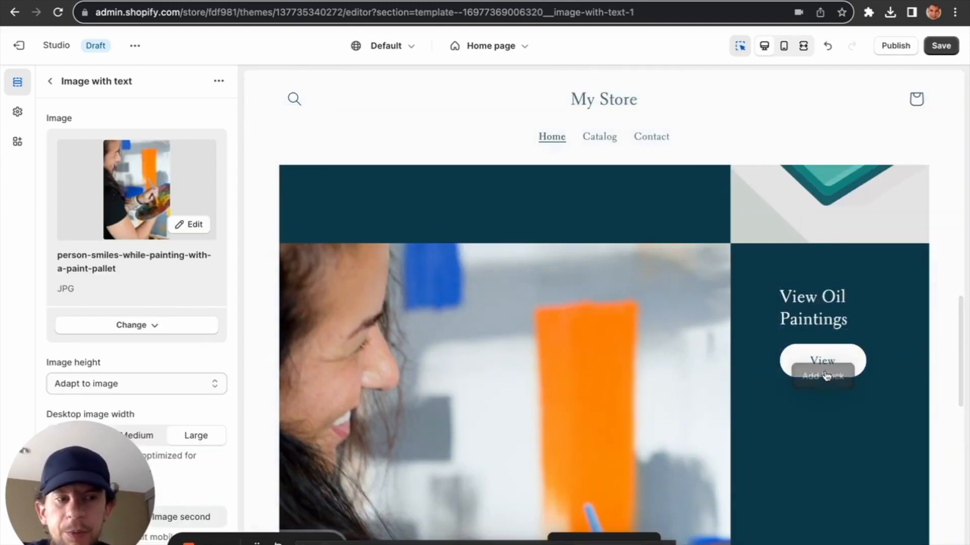
Step: Look through the available link destinations for the "View" button below the "View Oil Paintings" heading
click(835, 358)
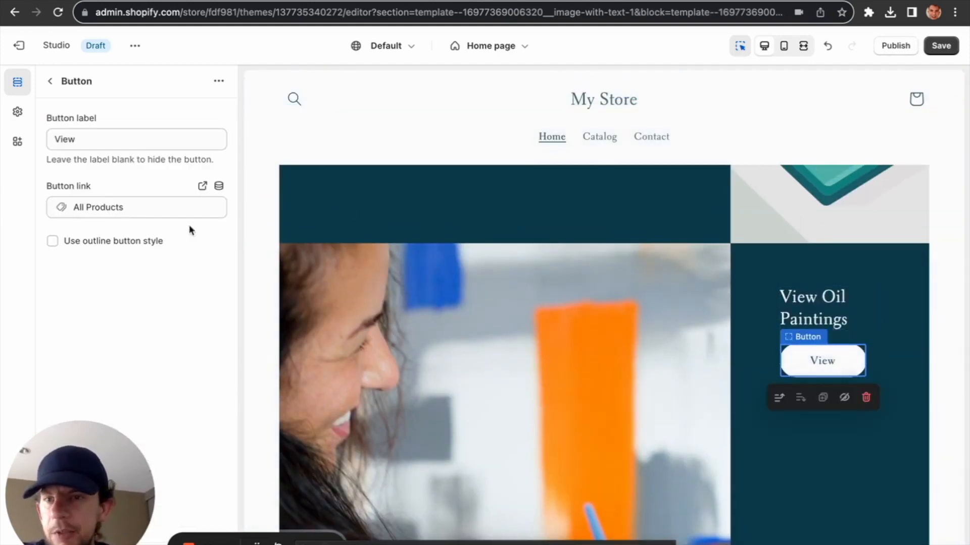
click(174, 209)
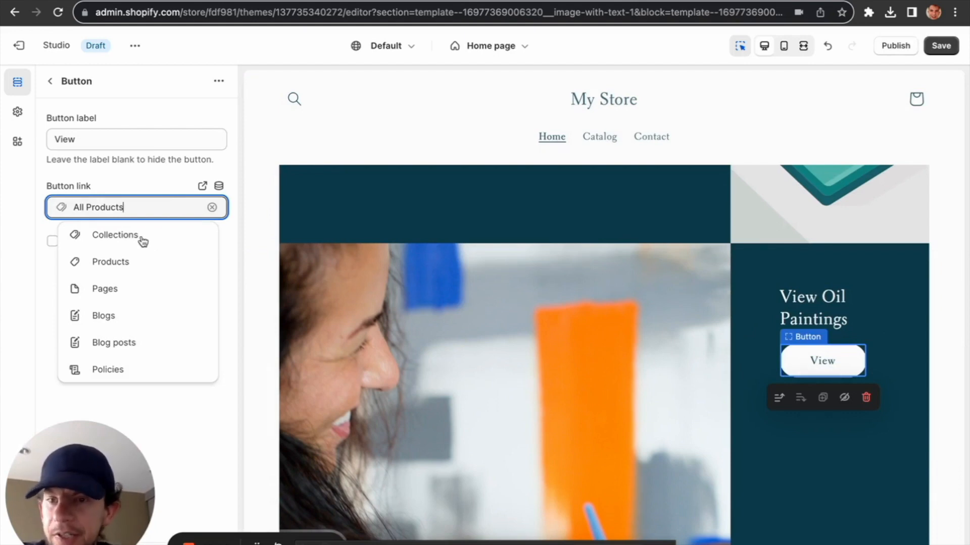
click(238, 236)
Step: Save the Studio theme changes and review the home page preview down to the email signup section
scroll(886, 130, up, 3)
click(941, 46)
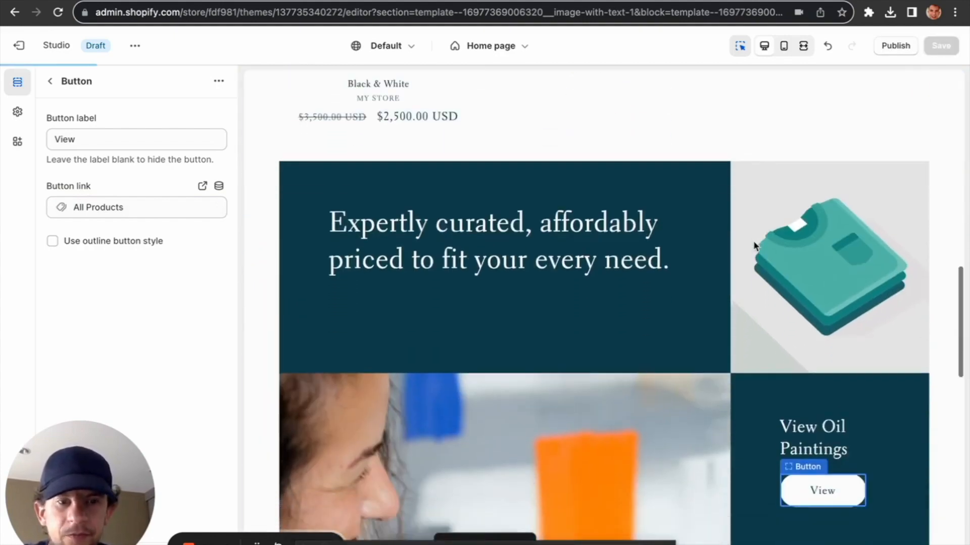
scroll(755, 246, down, 10)
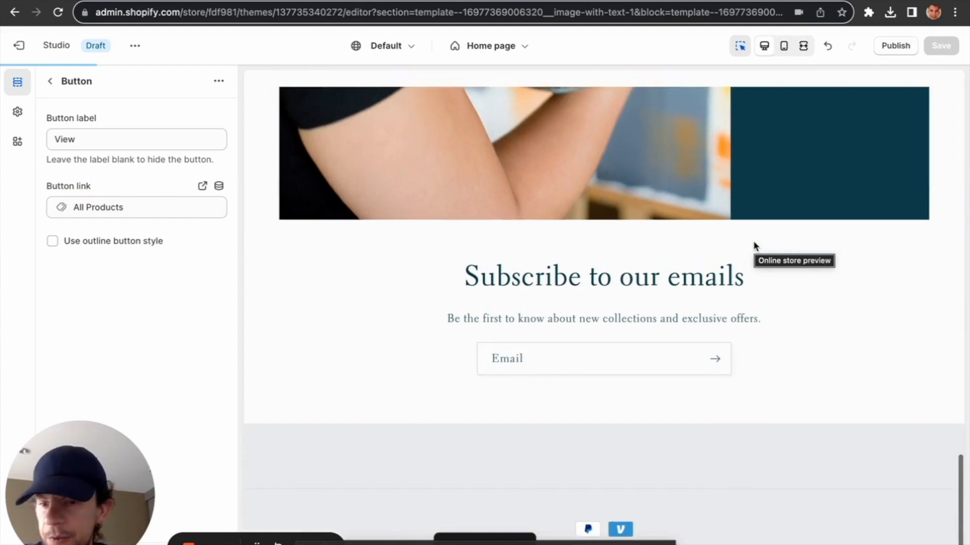
scroll(747, 396, up, 15)
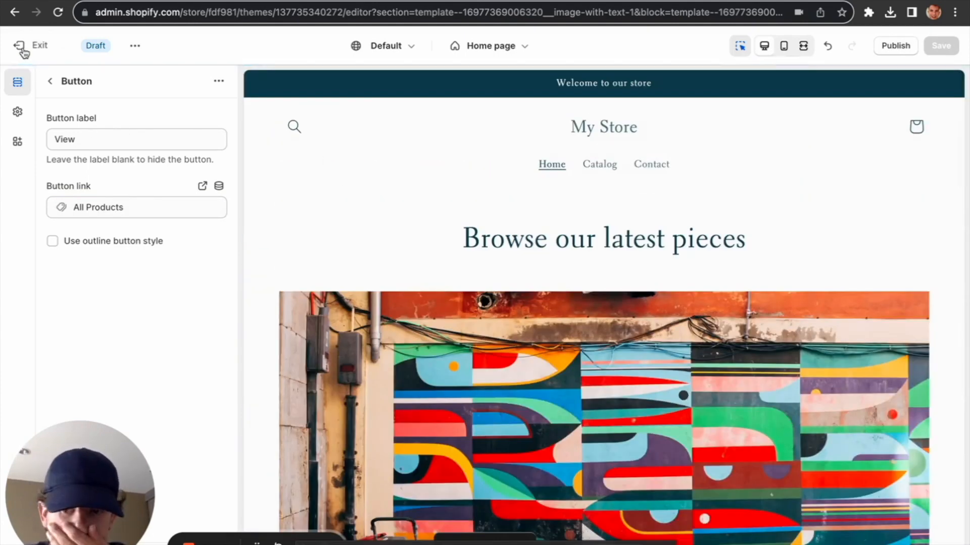
Step: Leave the theme editor and start a new product collection in the store admin
click(22, 48)
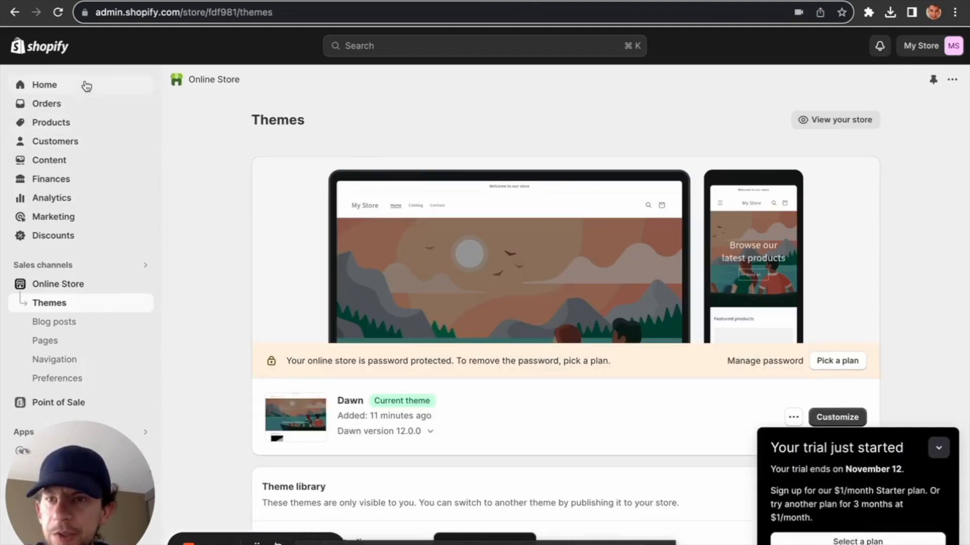
click(92, 127)
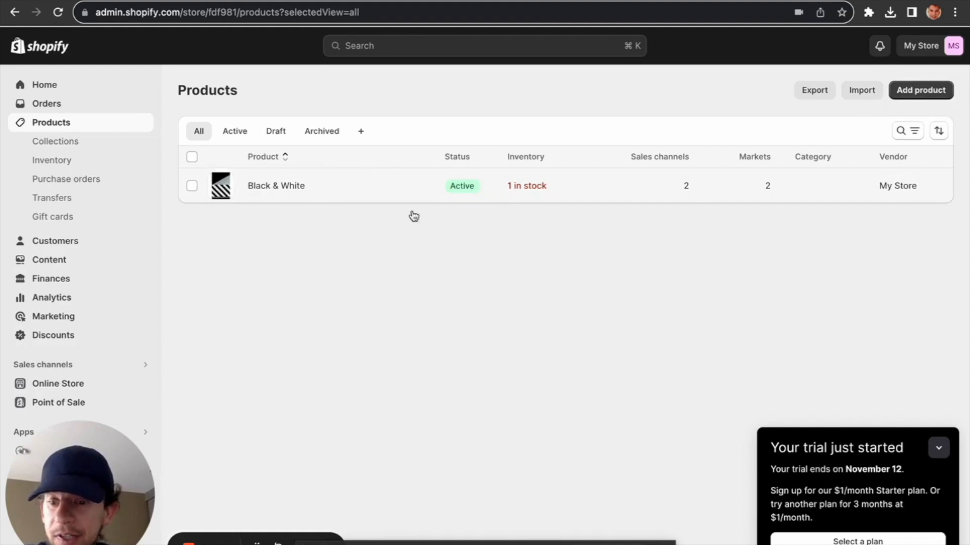
click(84, 146)
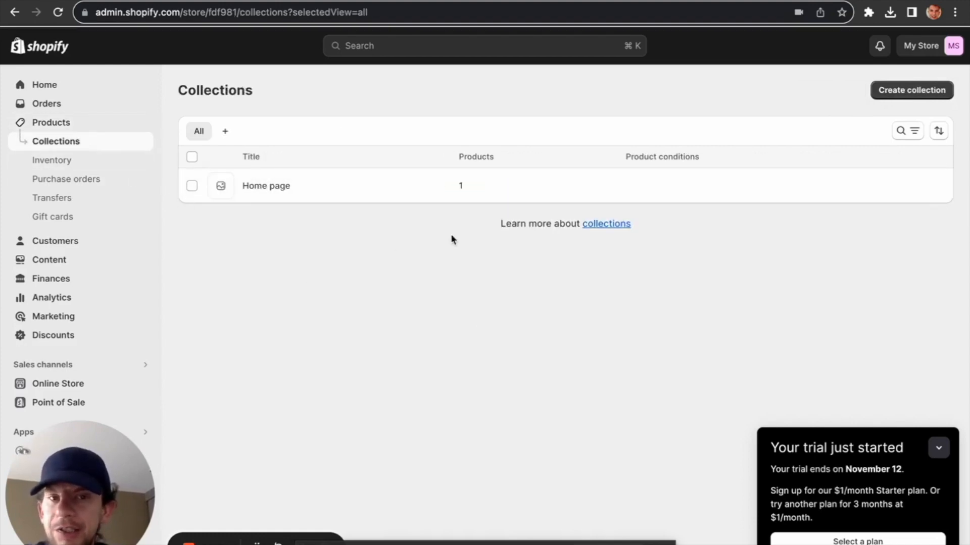
click(916, 96)
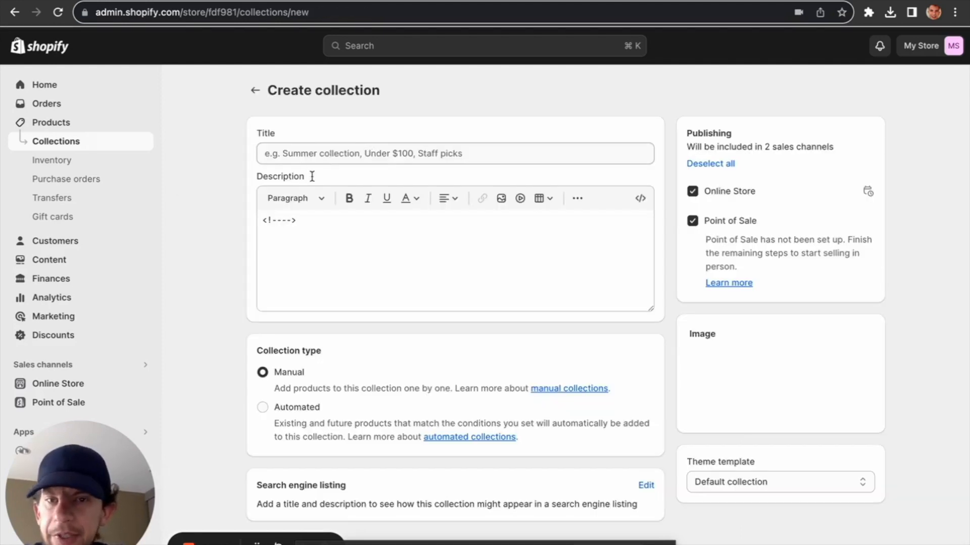
Step: Title the new manual collection "Abstract" with an empty description and save it
click(339, 153)
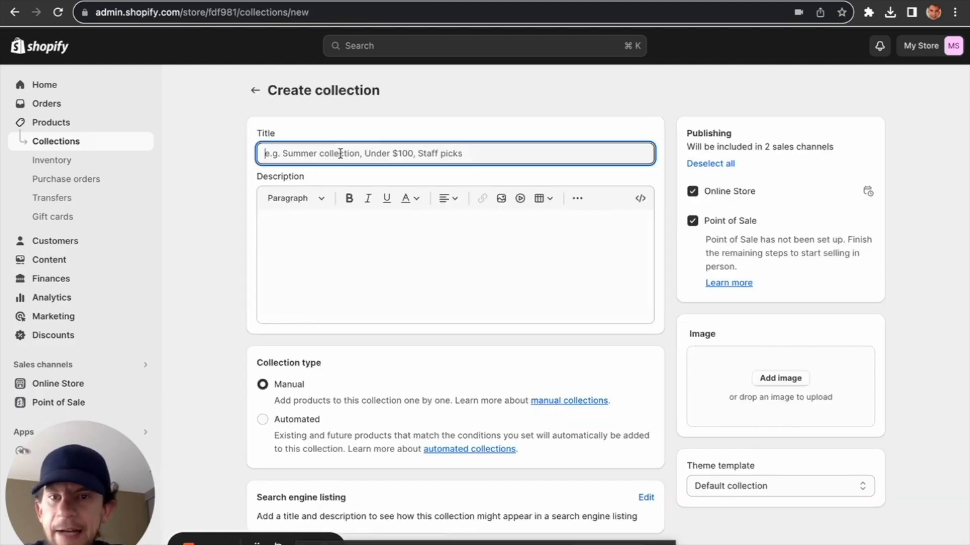
text(Abstract)
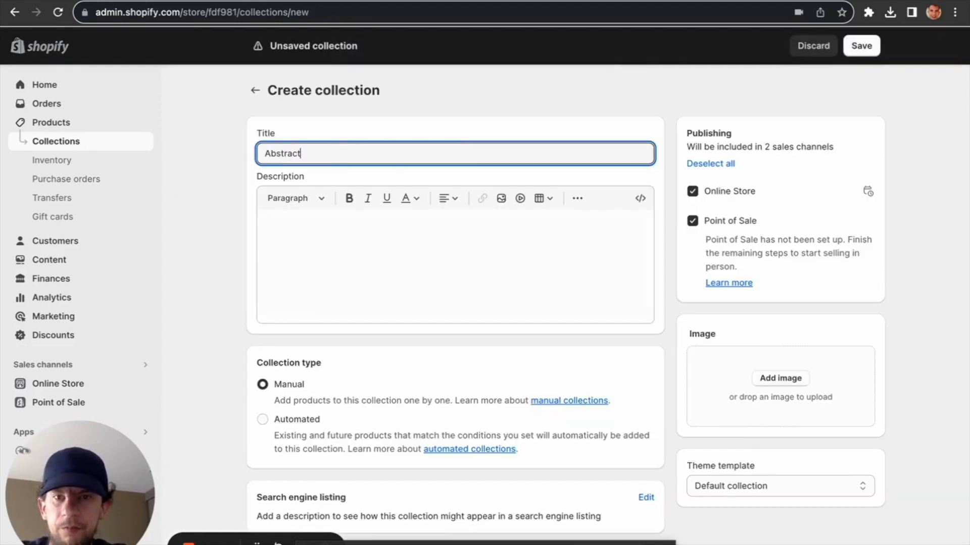
click(322, 275)
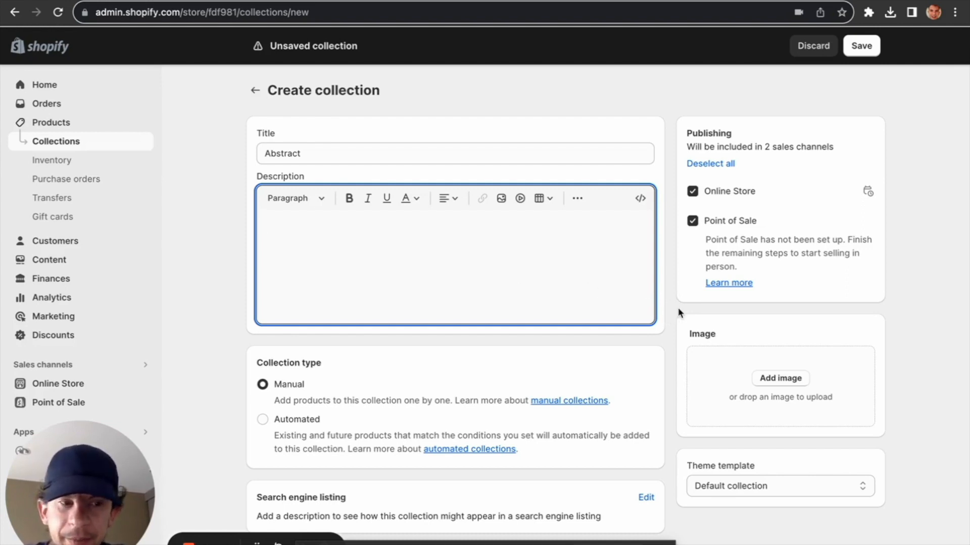
scroll(678, 310, down, 1)
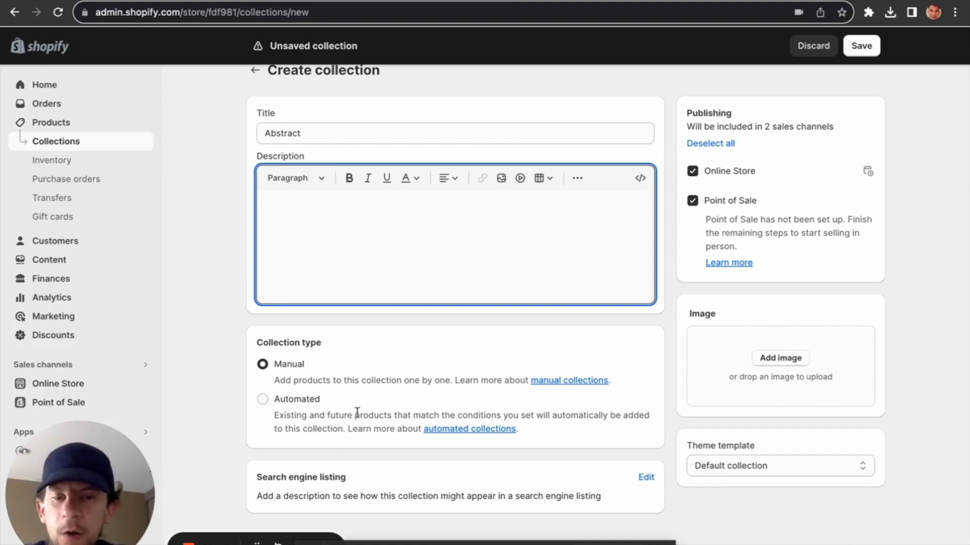
scroll(625, 353, up, 1)
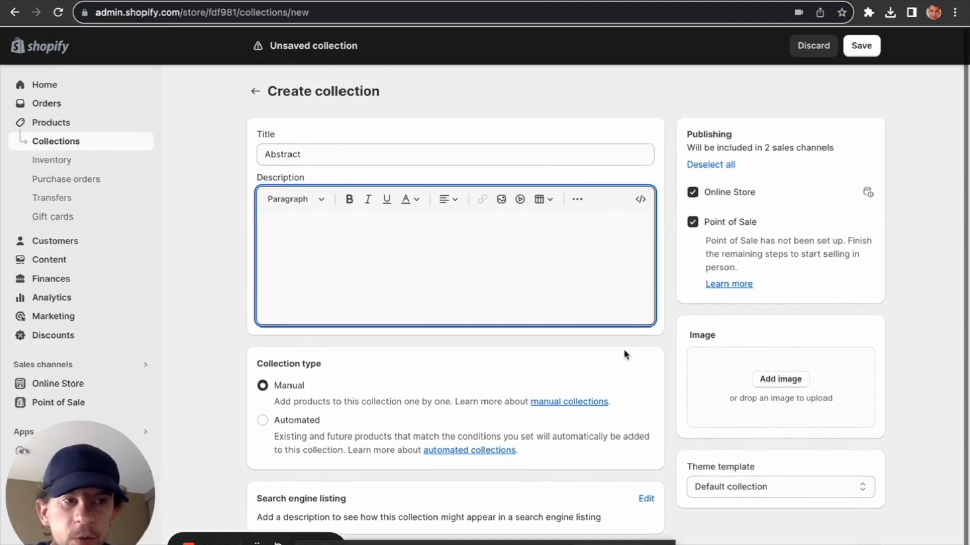
click(862, 46)
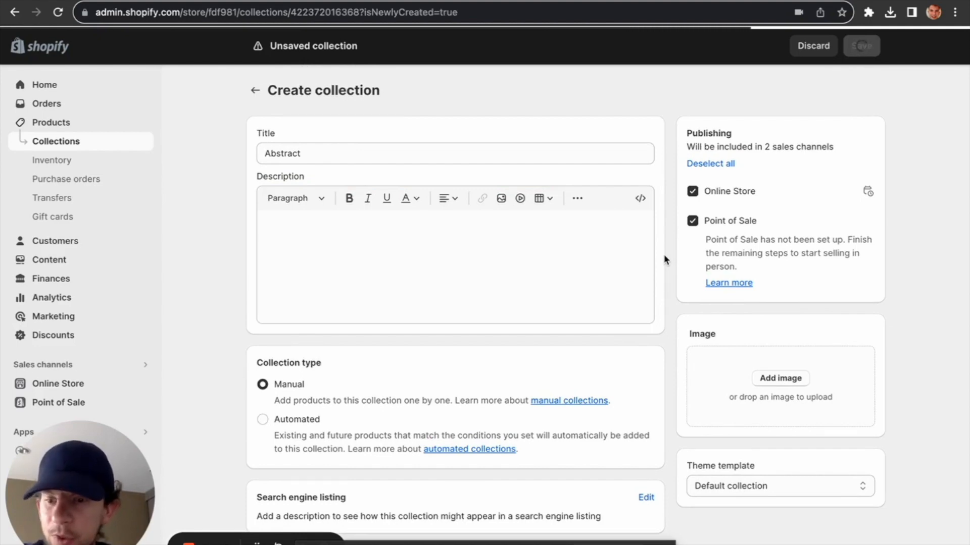
Step: Add the "Black & White" product to the Abstract collection
scroll(668, 283, down, 3)
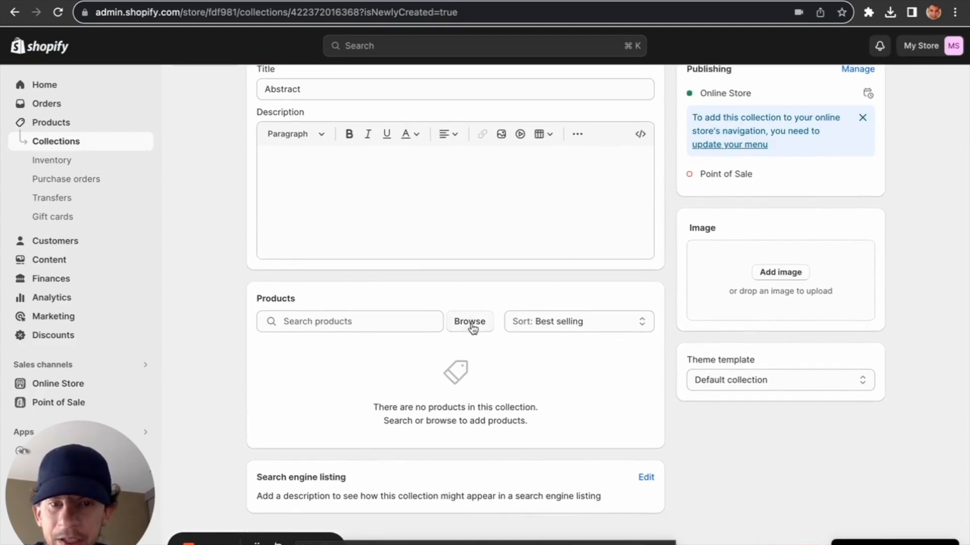
click(470, 323)
click(293, 168)
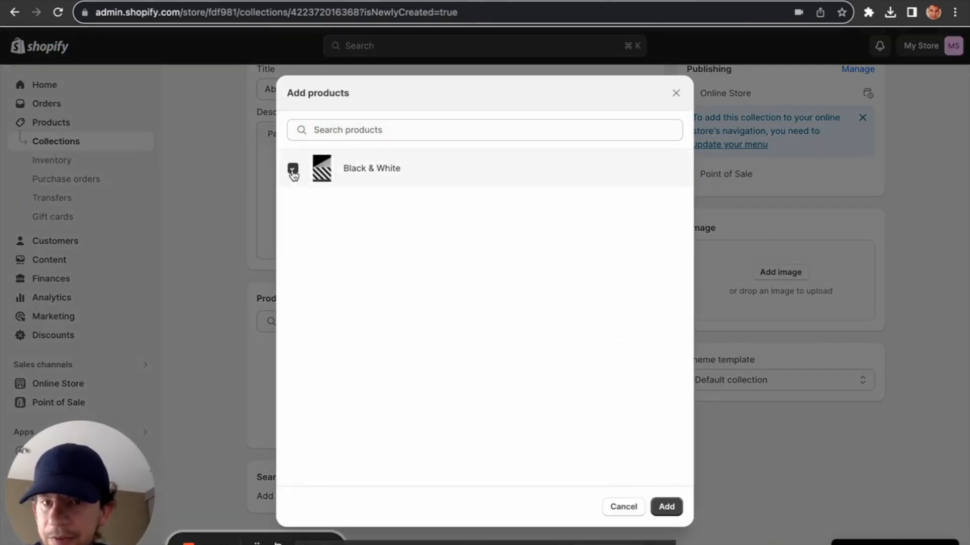
click(668, 515)
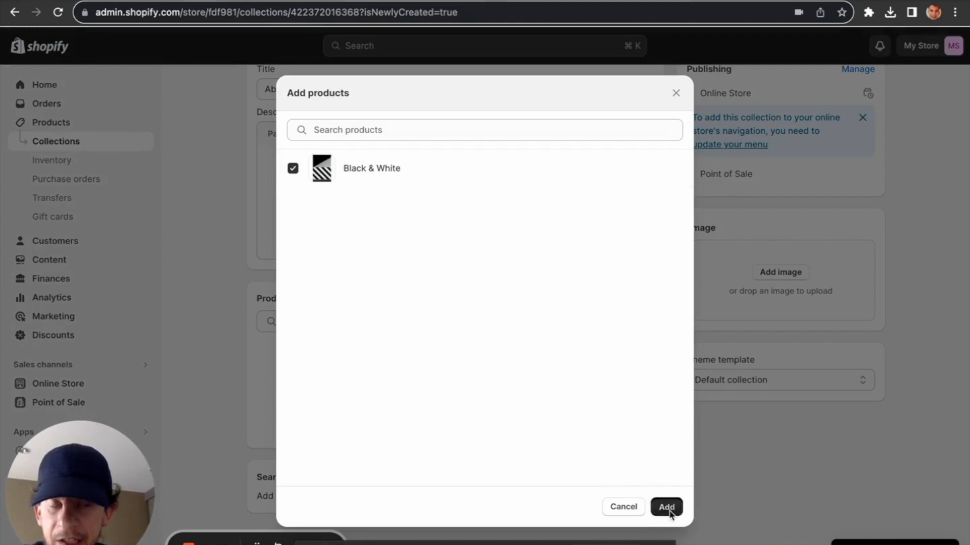
Step: View the Abstract collection page in the online store, check its product listing, and return to the collection in the admin
scroll(668, 414, up, 2)
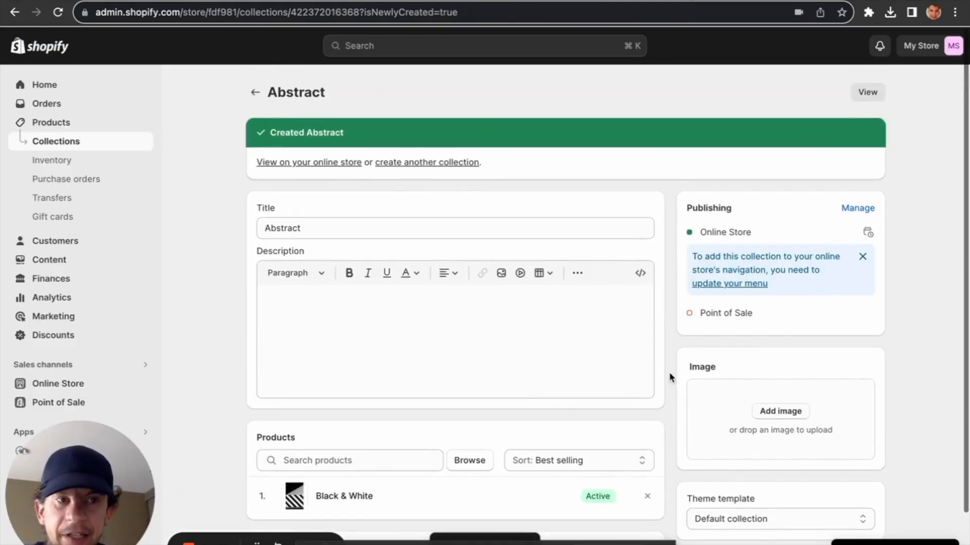
click(868, 92)
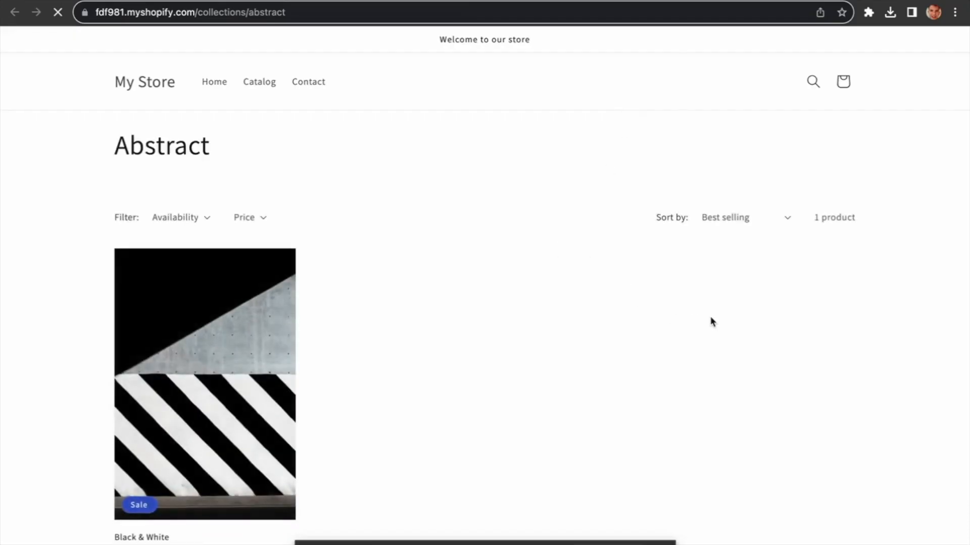
scroll(710, 322, down, 2)
scroll(710, 322, down, 3)
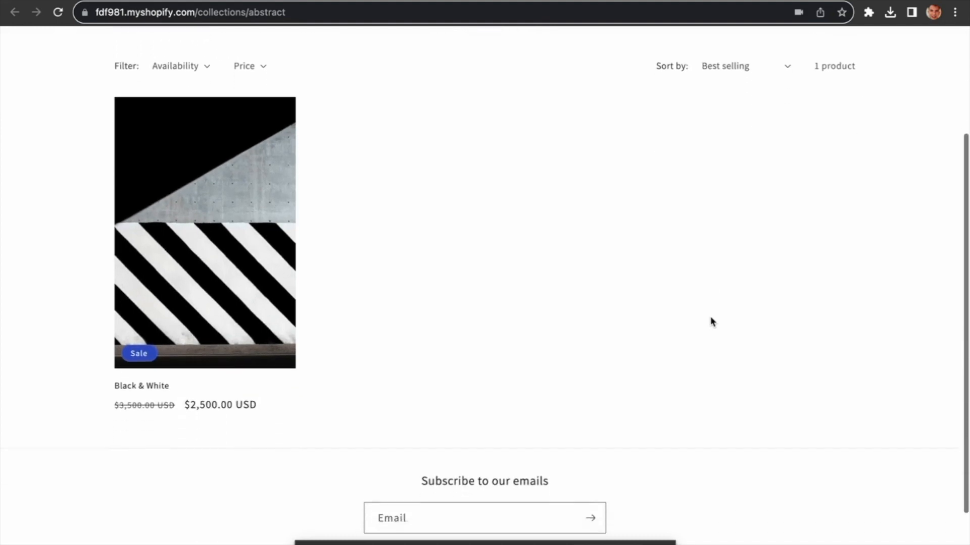
scroll(710, 319, up, 2)
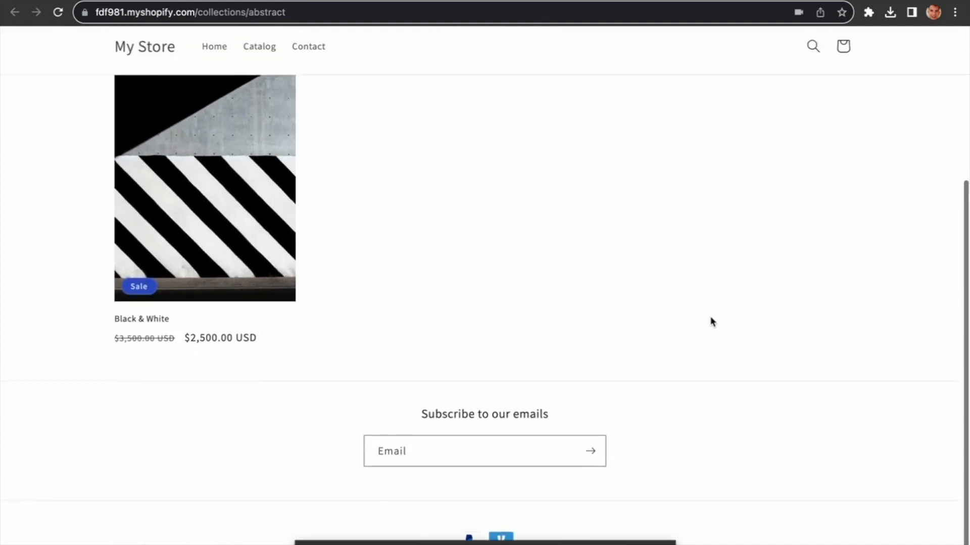
scroll(710, 317, up, 3)
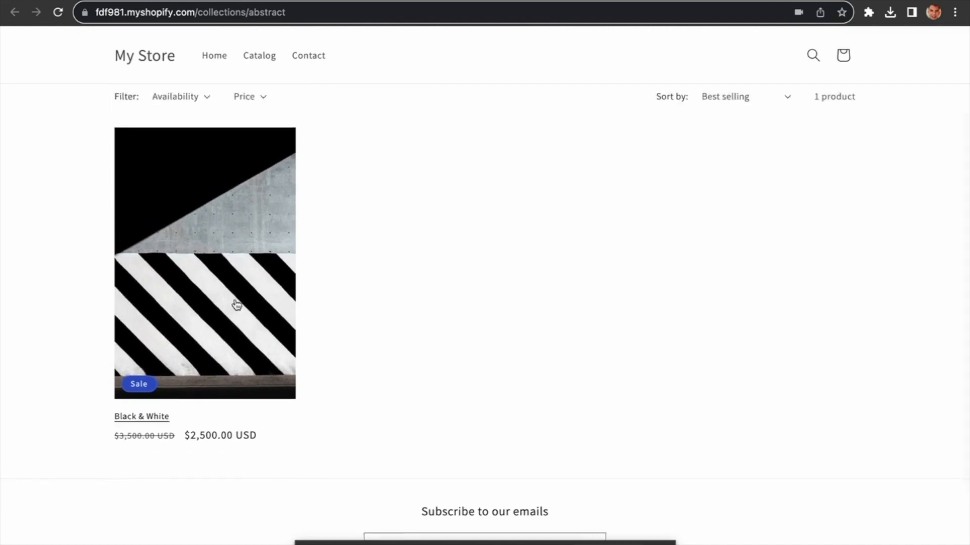
scroll(357, 307, up, 5)
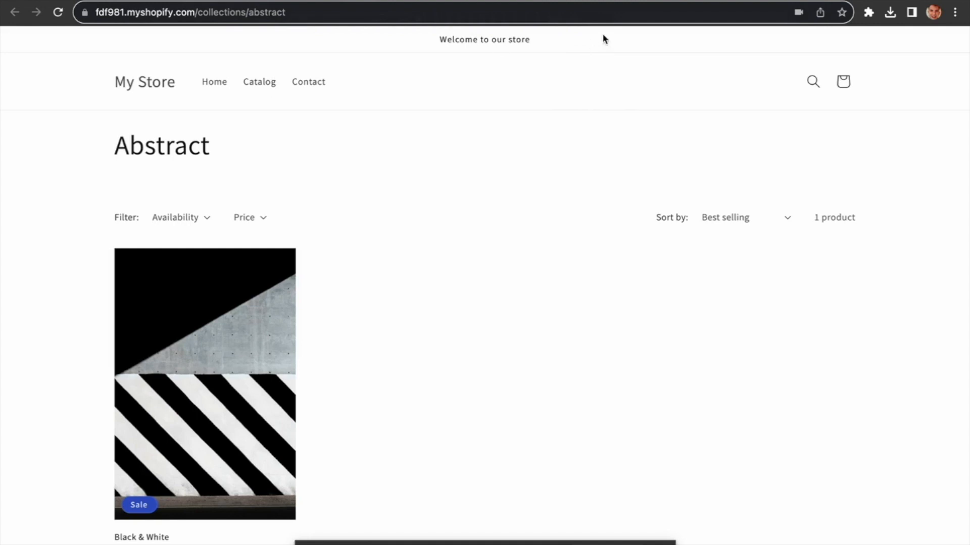
click(620, 0)
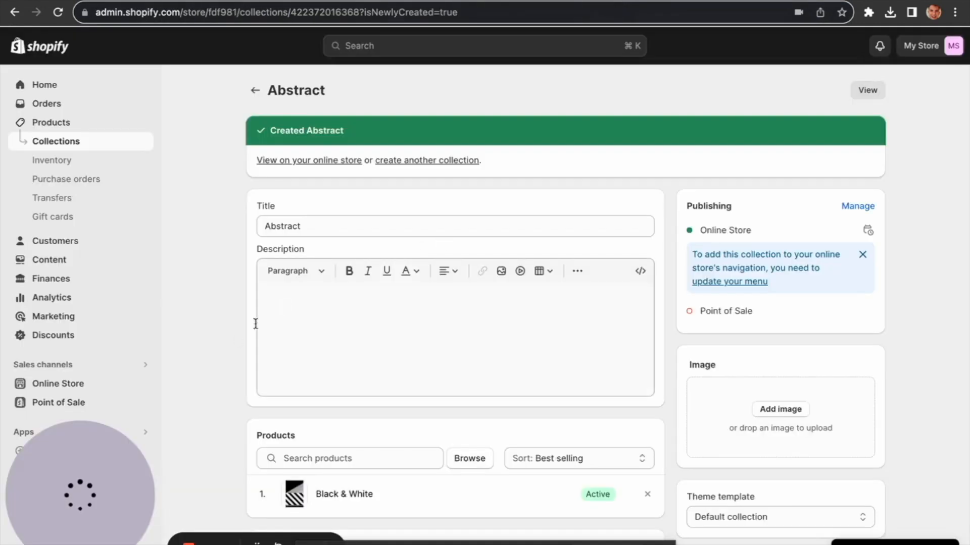
Step: Leave the Abstract collection and open the draft Studio theme from the theme library for customizing
scroll(199, 338, down, 1)
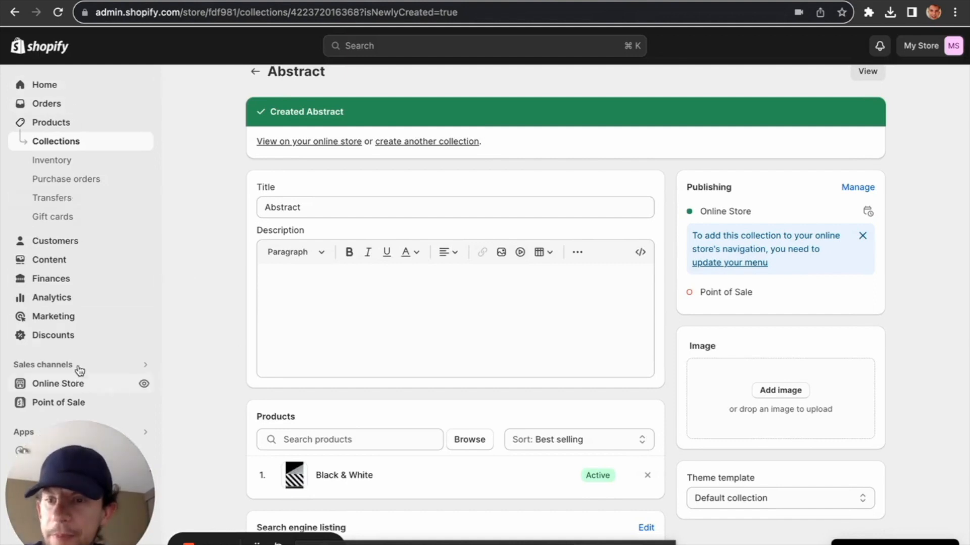
scroll(98, 334, down, 2)
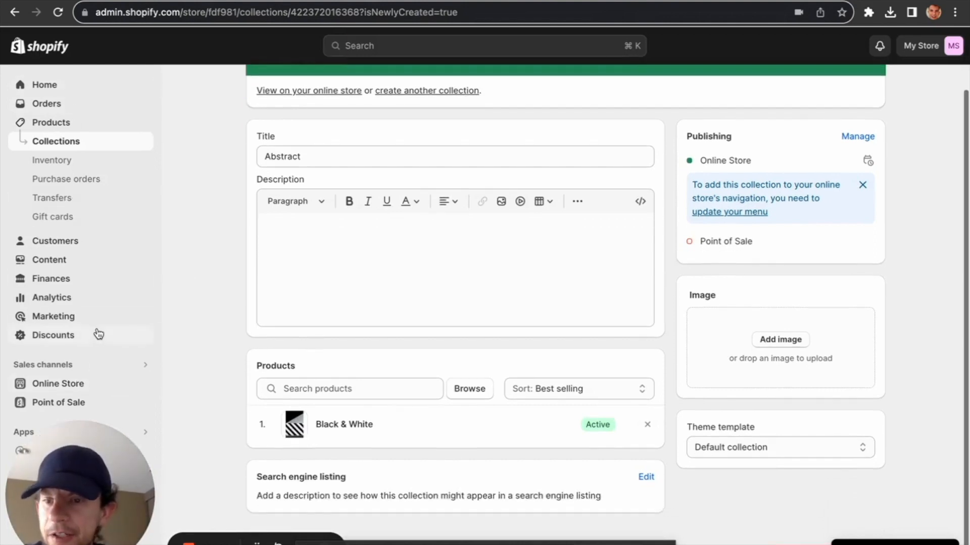
click(84, 390)
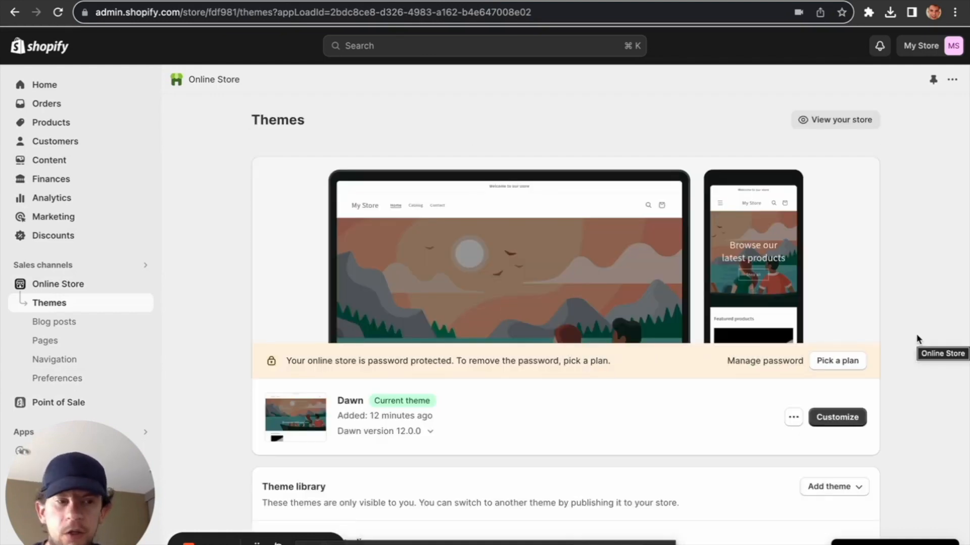
scroll(935, 320, down, 5)
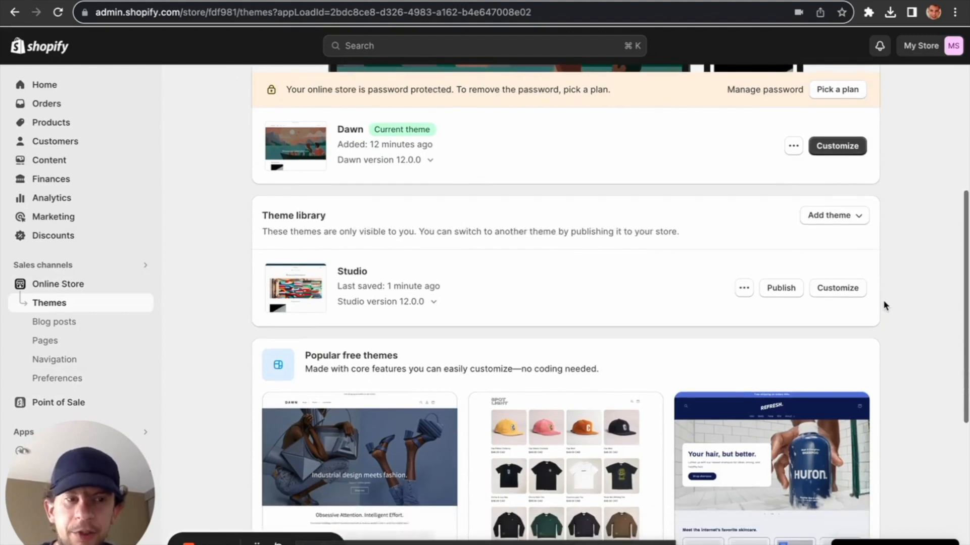
click(852, 293)
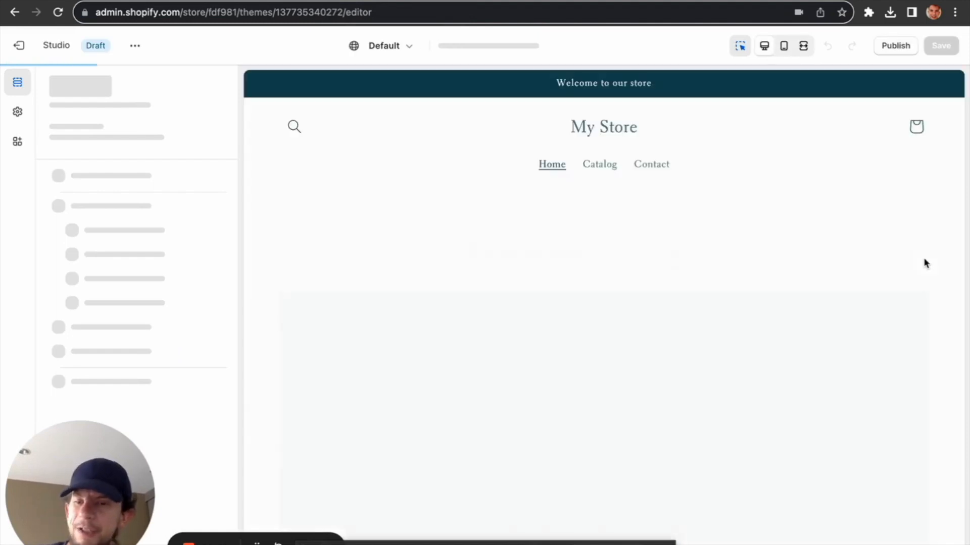
Step: Examine the home page preview from the heading and slideshow down to the featured products
scroll(925, 263, down, 5)
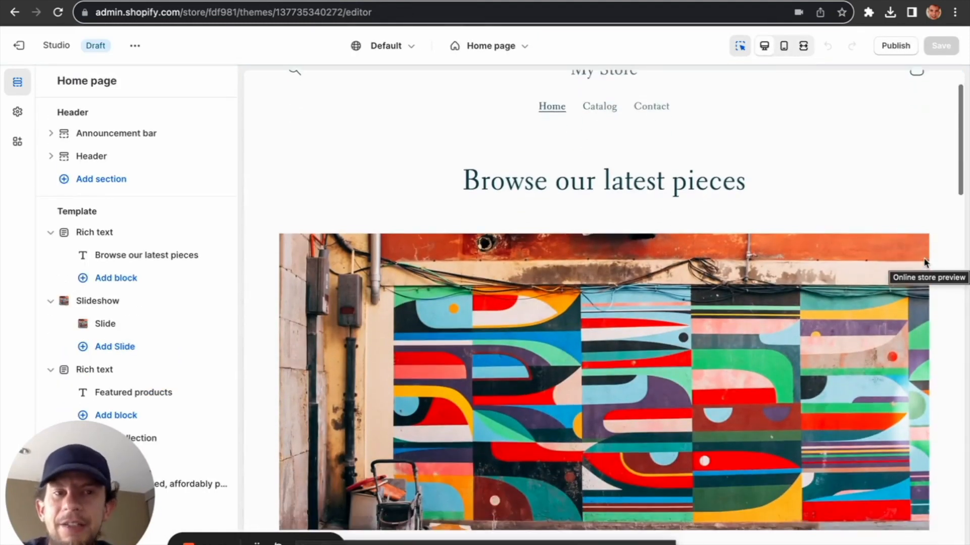
scroll(925, 263, down, 8)
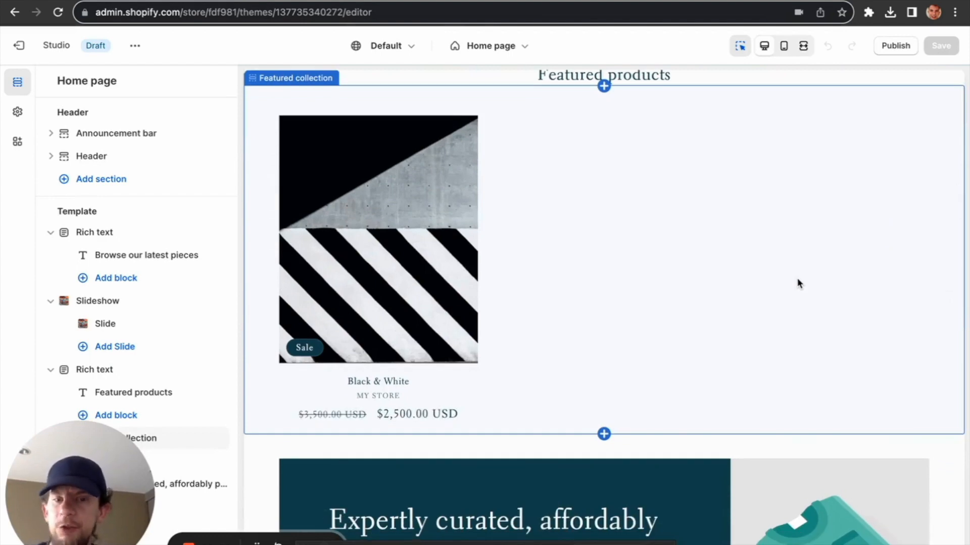
scroll(797, 277, up, 1)
scroll(797, 280, up, 2)
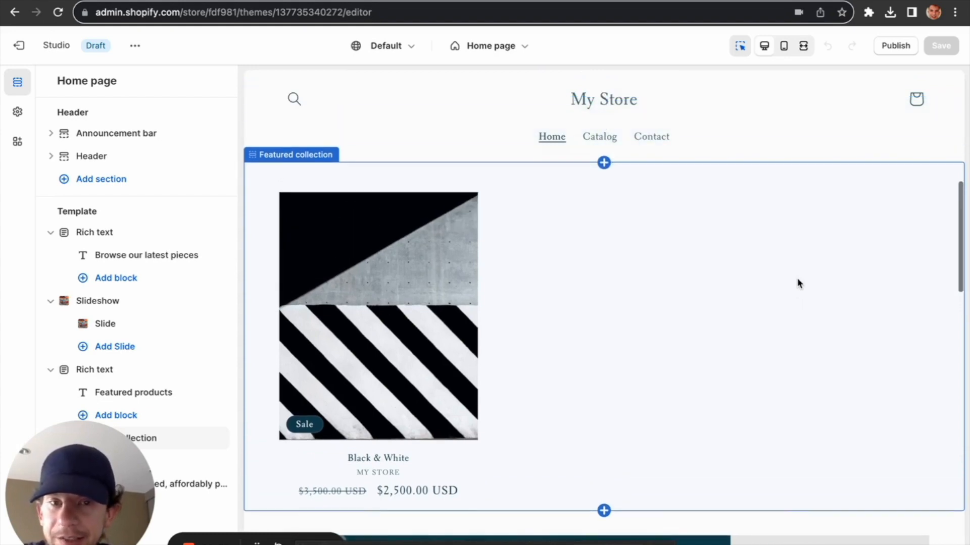
scroll(630, 306, down, 2)
scroll(630, 306, up, 1)
scroll(630, 306, down, 2)
scroll(630, 305, up, 2)
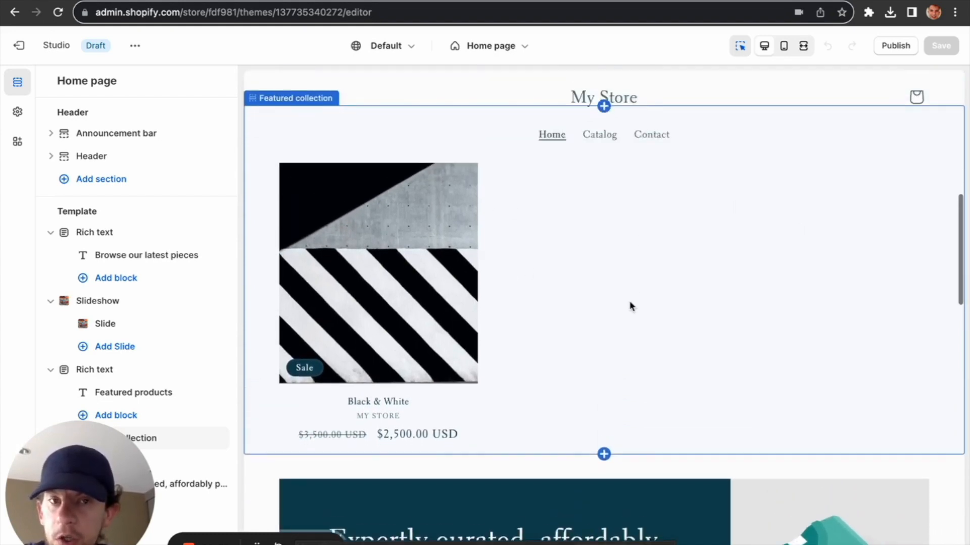
Step: Add a new Featured collection section at the end of the home page template
scroll(432, 277, down, 2)
scroll(159, 296, down, 3)
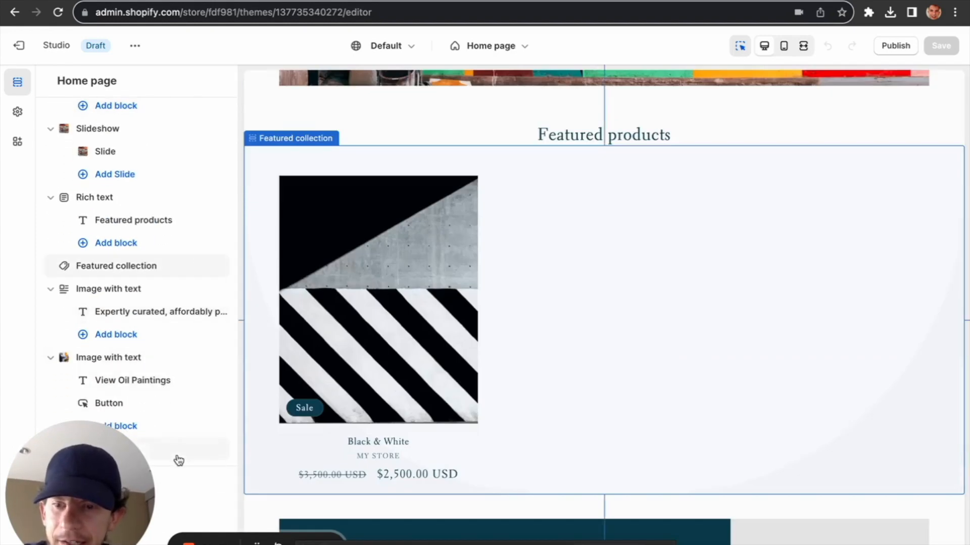
click(183, 458)
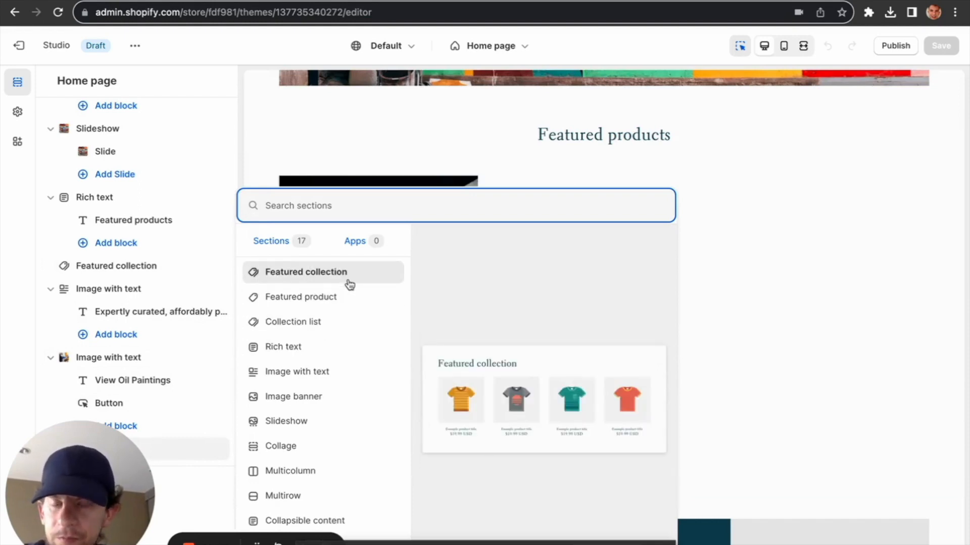
click(329, 276)
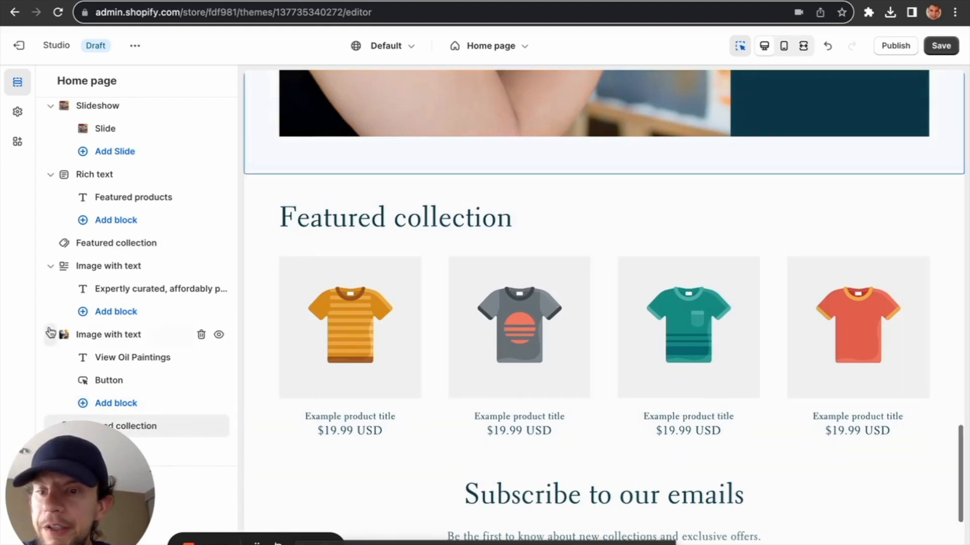
Step: Assign the Abstract collection to the new Featured collection section
mouse_move(48, 335)
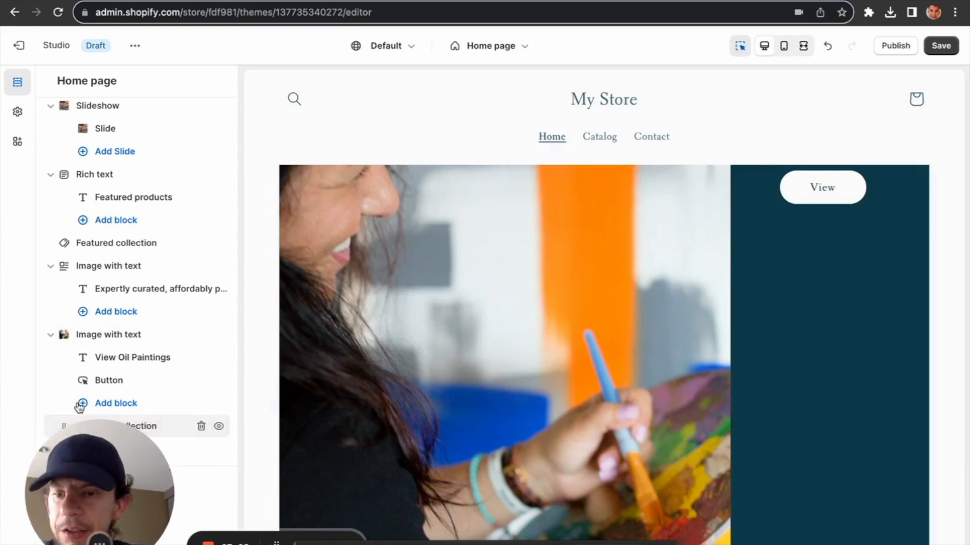
click(174, 427)
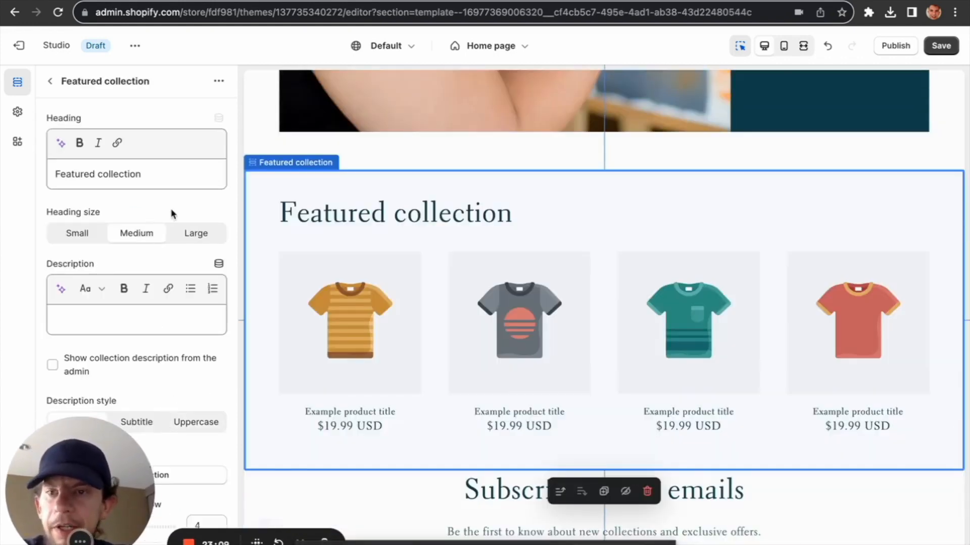
scroll(187, 215, down, 1)
scroll(187, 216, up, 1)
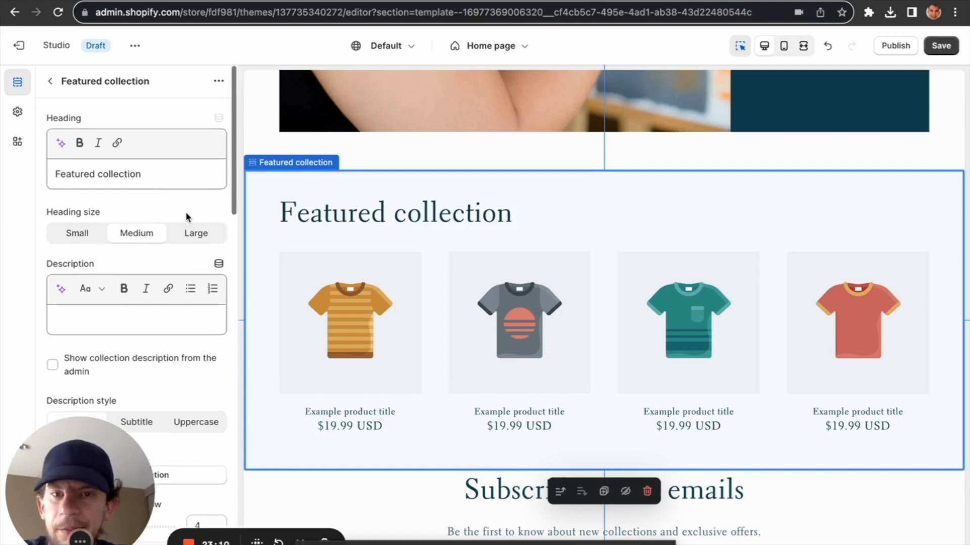
click(166, 170)
scroll(170, 201, down, 3)
scroll(168, 195, down, 8)
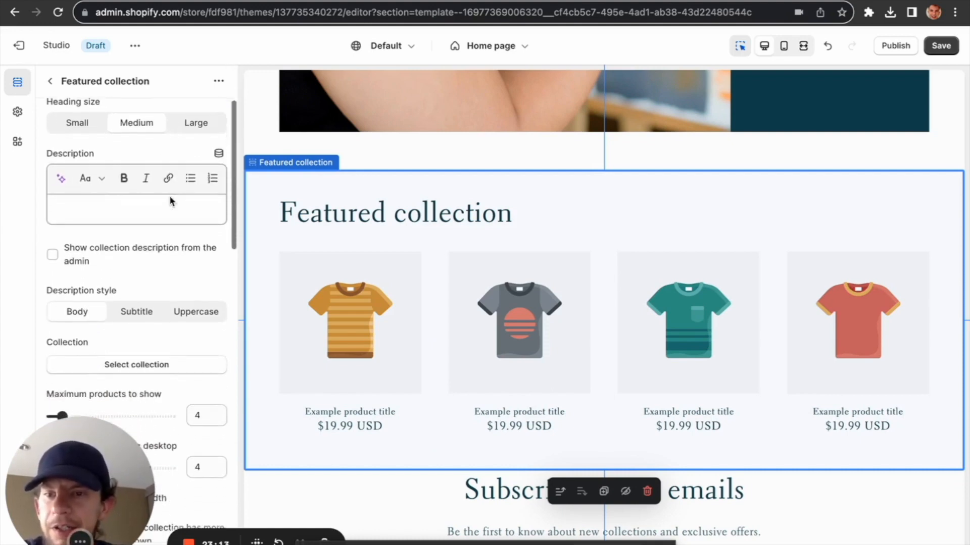
click(155, 237)
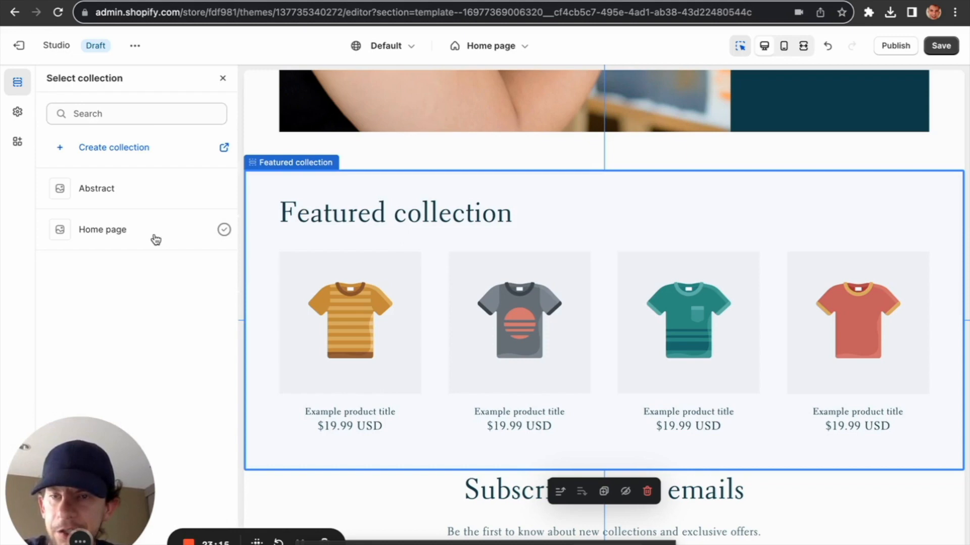
click(136, 196)
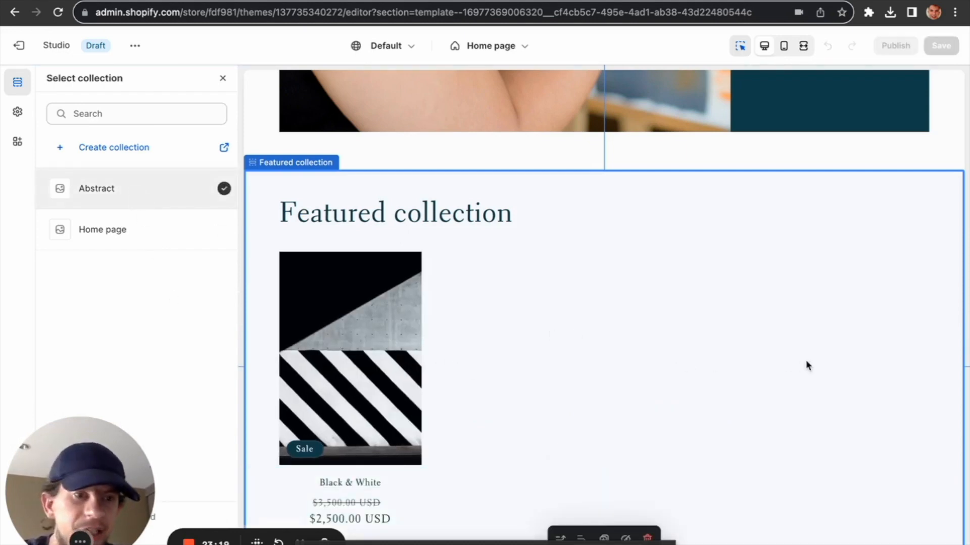
drag(807, 318, 880, 417)
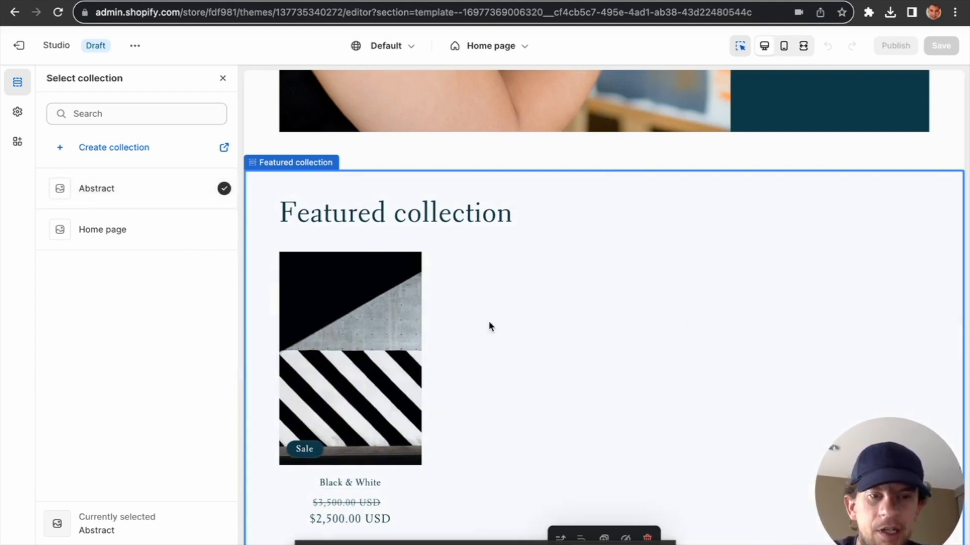
click(224, 80)
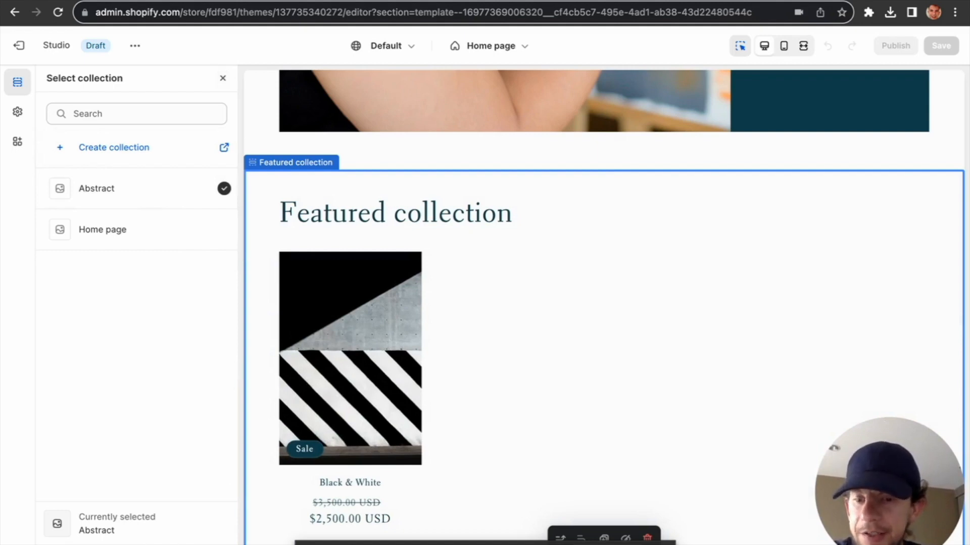
Step: Set the section's maximum products to show to 25 and enable showing the second image on hover
scroll(202, 348, up, 1)
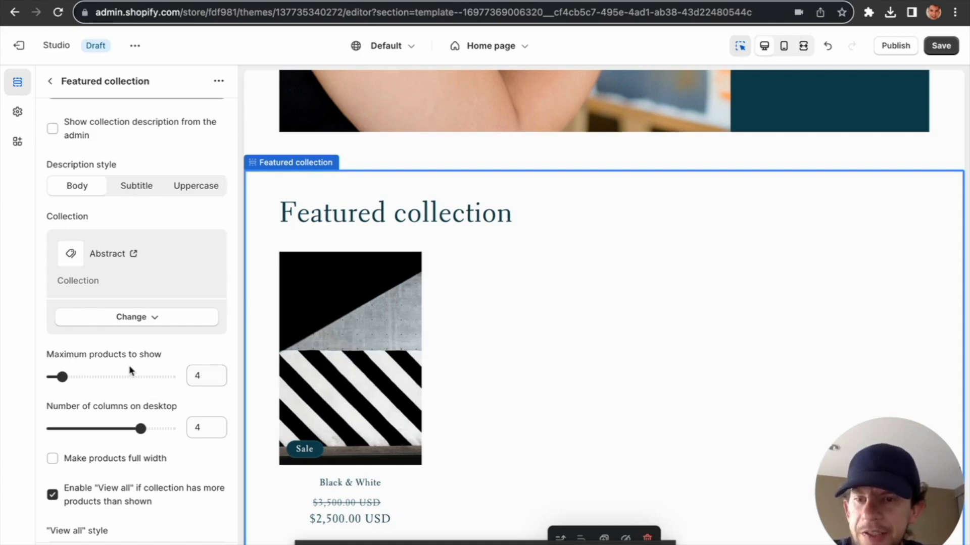
drag(66, 375, 217, 353)
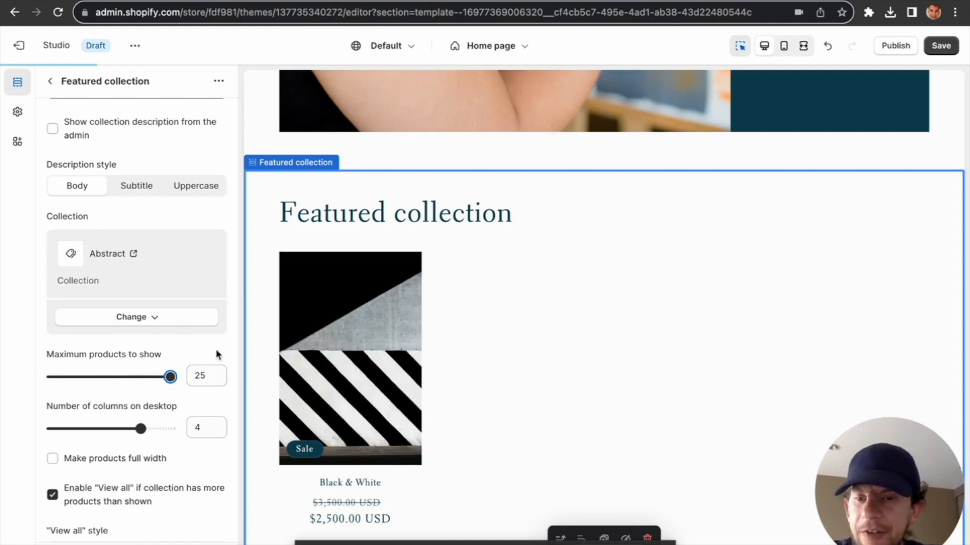
scroll(216, 350, down, 1)
scroll(216, 344, down, 1)
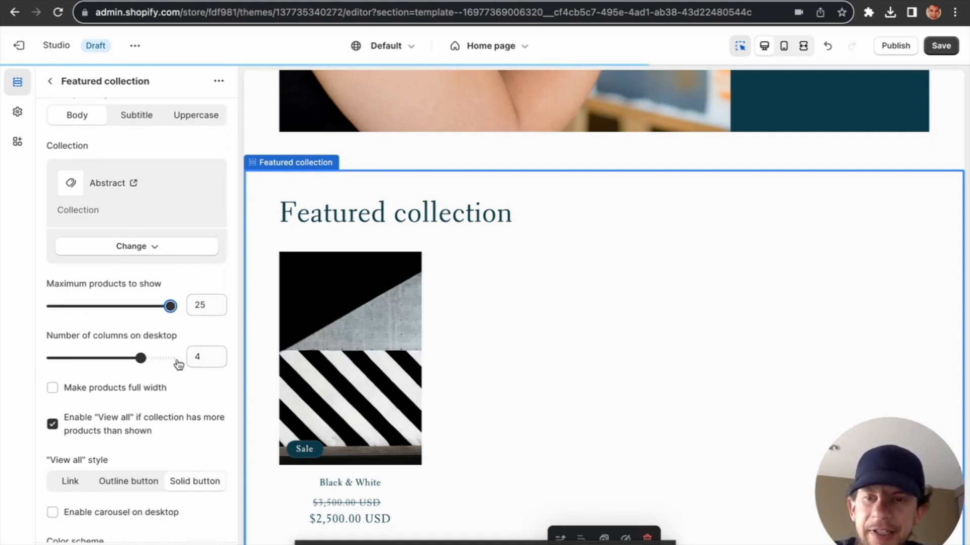
scroll(186, 374, down, 4)
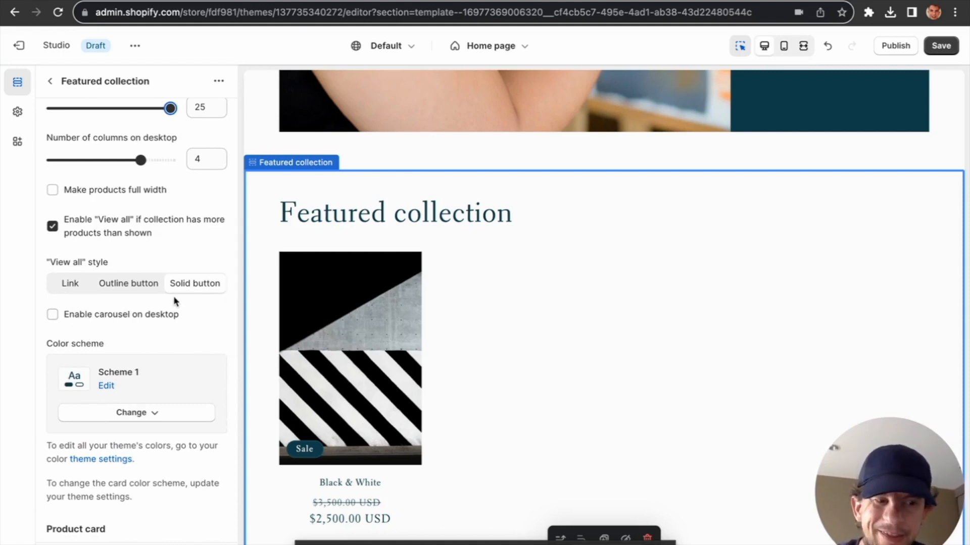
scroll(191, 329, down, 6)
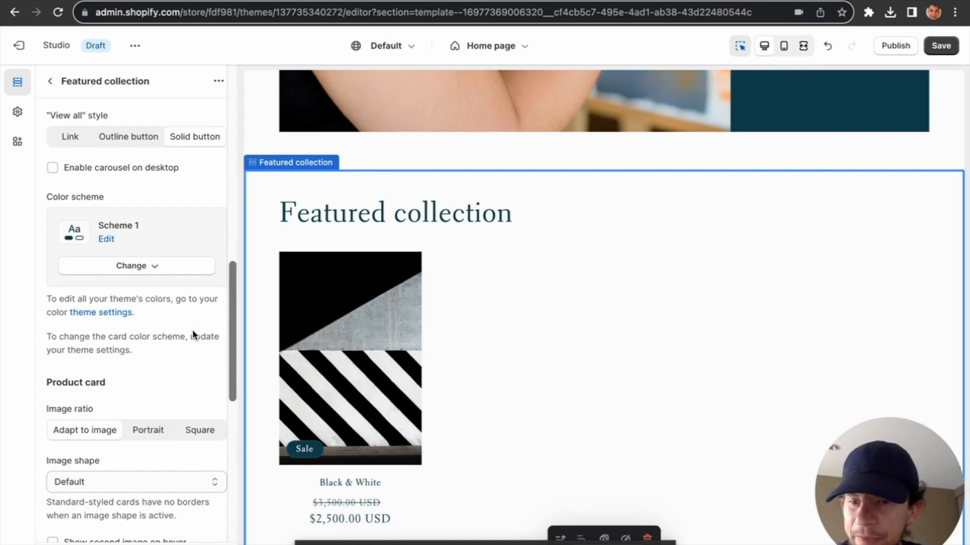
scroll(192, 329, down, 3)
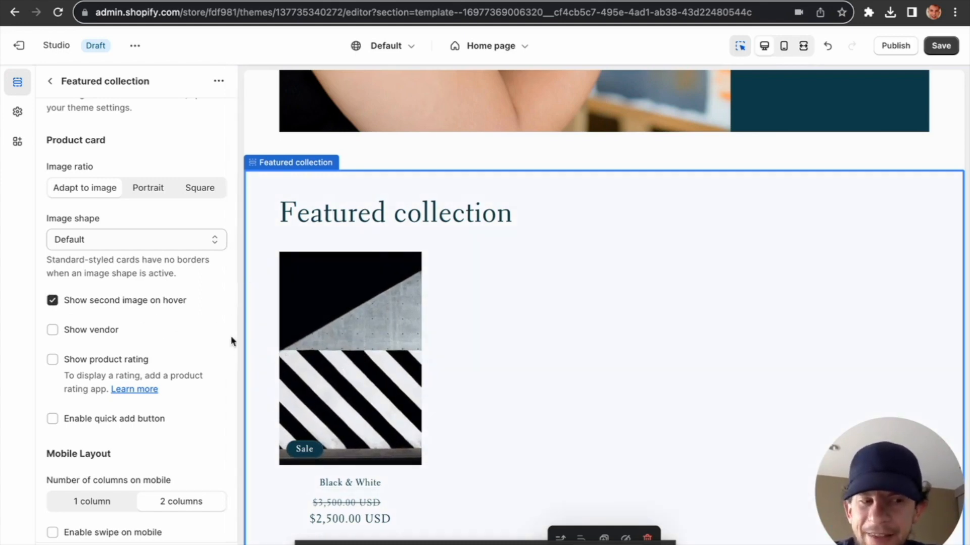
Step: Move the new Featured collection section up to directly below the "Featured products" rich text
scroll(192, 315, down, 3)
scroll(192, 297, down, 1)
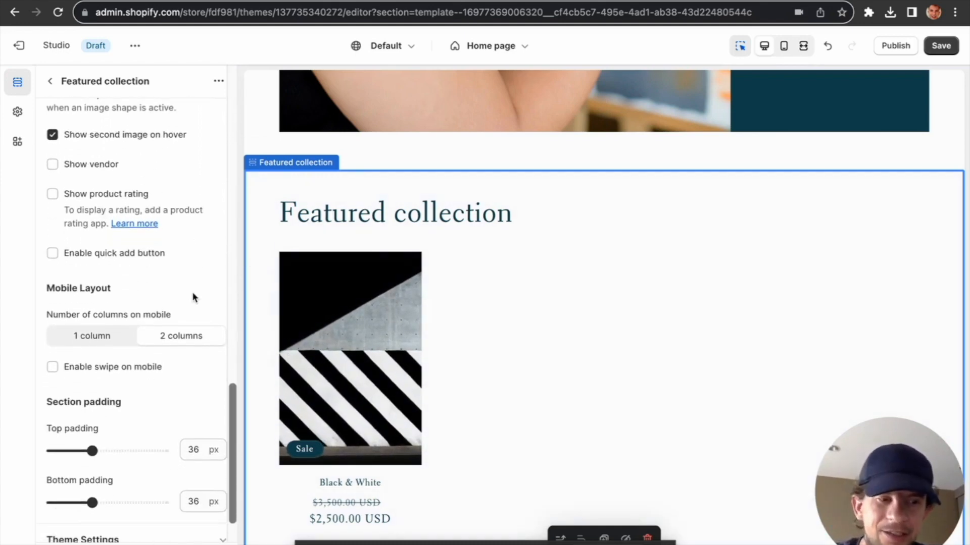
scroll(193, 297, down, 1)
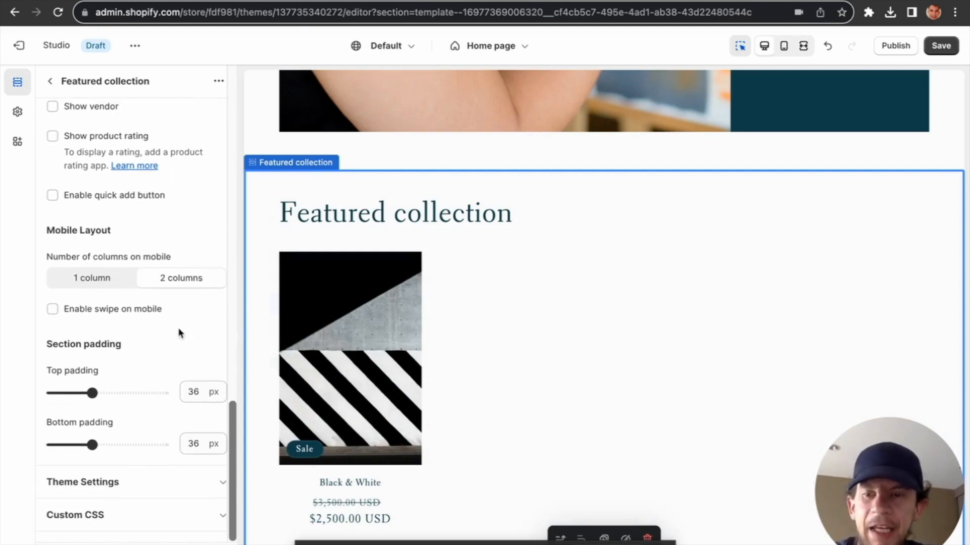
scroll(180, 333, up, 15)
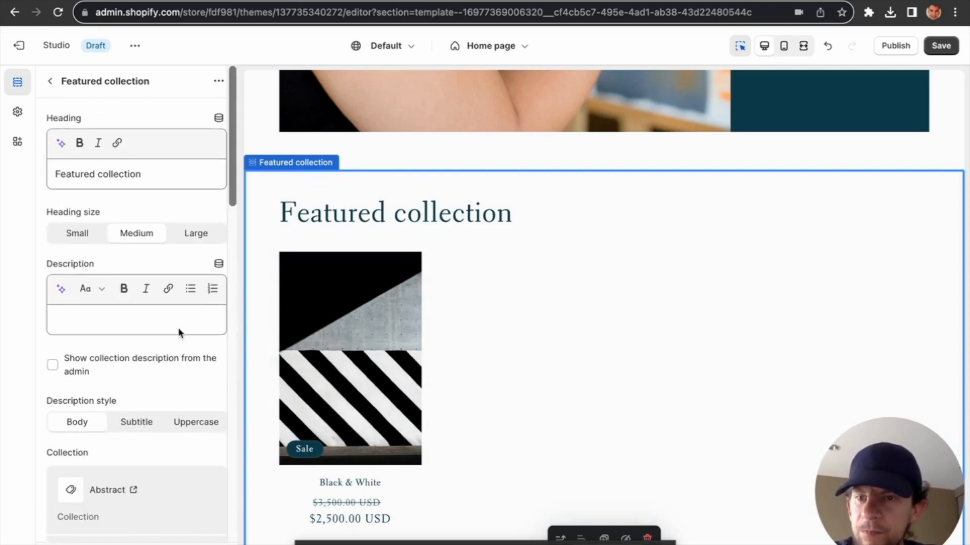
click(51, 85)
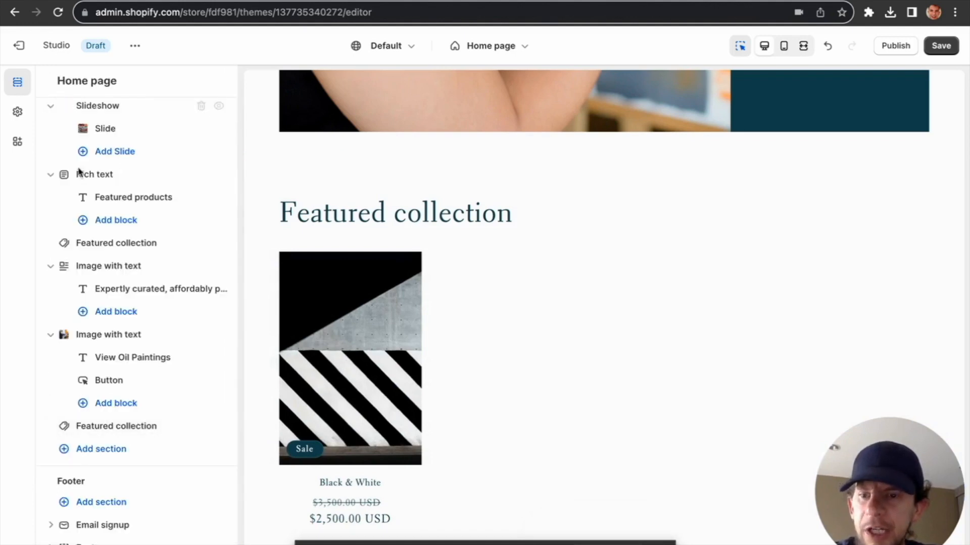
drag(65, 432, 44, 253)
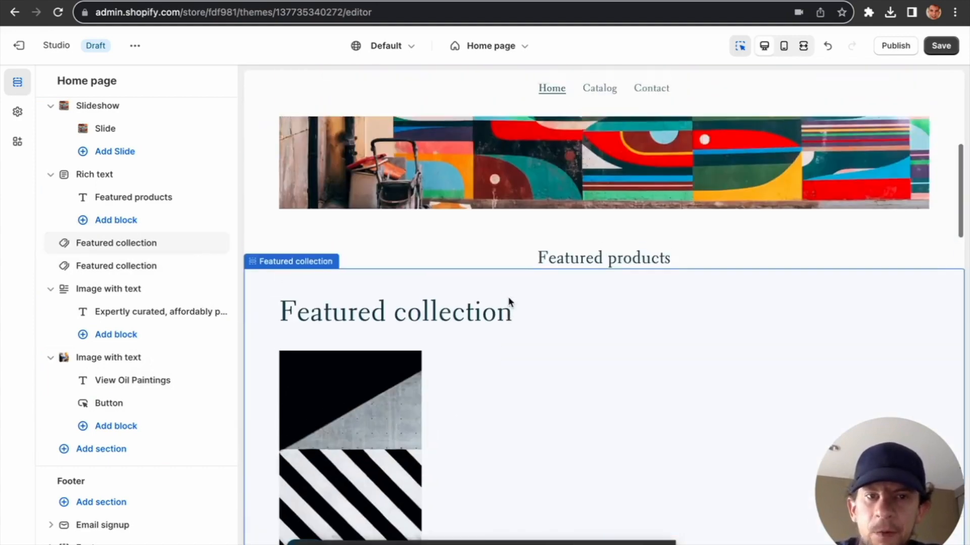
Step: Change the heading of the moved Featured collection section to "Abstracts"
scroll(595, 295, up, 3)
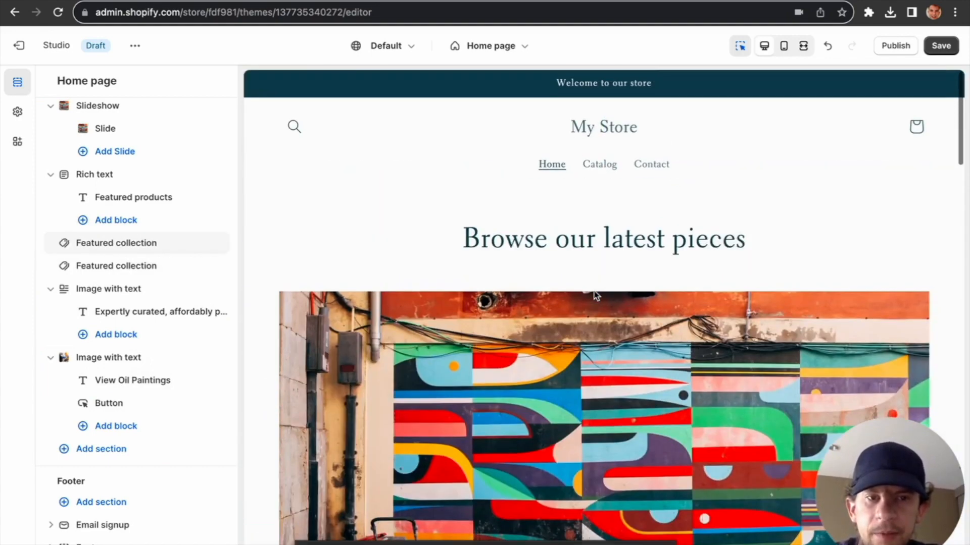
scroll(677, 362, down, 3)
scroll(677, 362, down, 5)
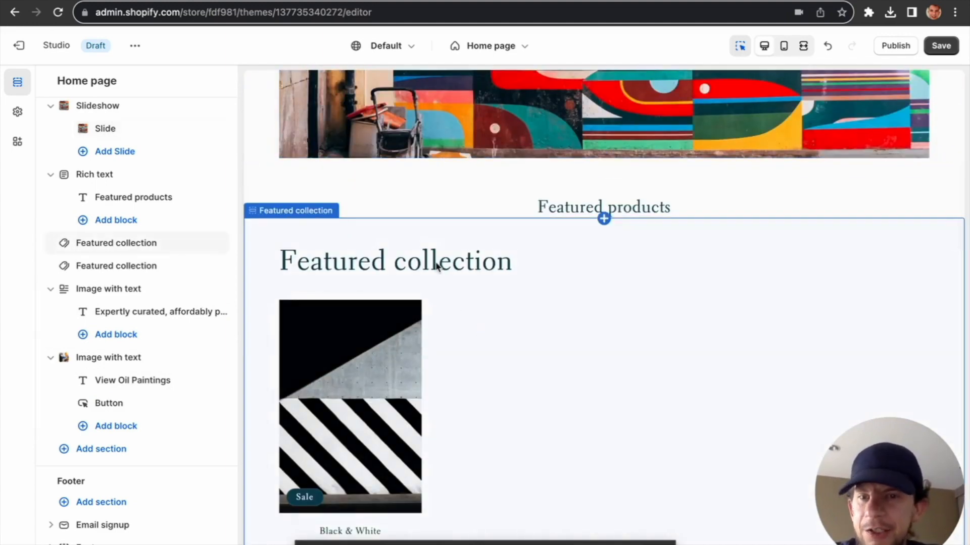
click(436, 265)
triple_click(162, 177)
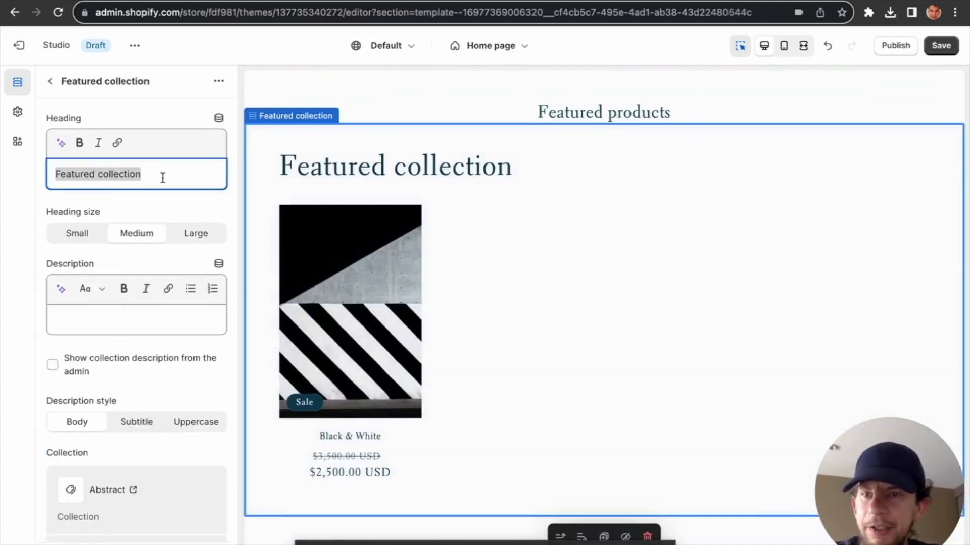
text(Abstracts)
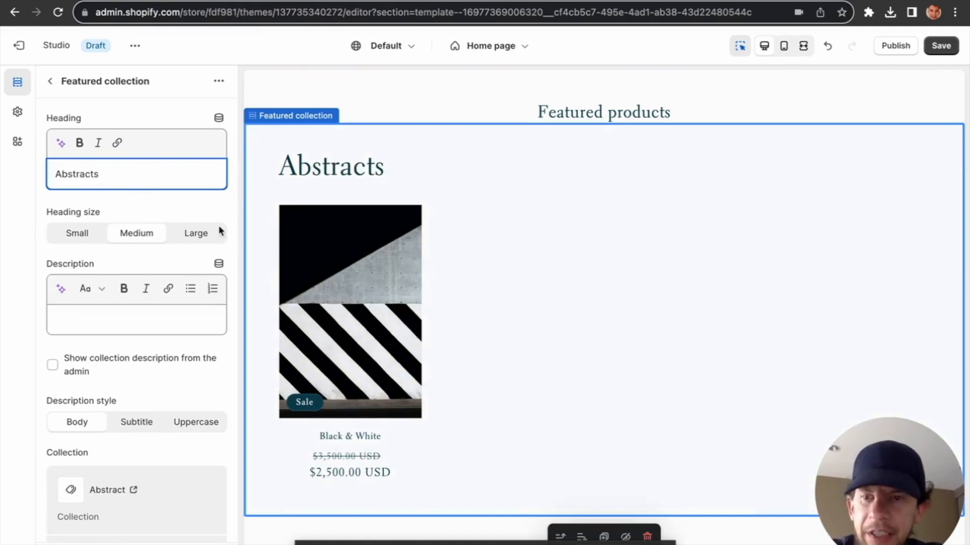
Step: Save the theme changes made to the Featured collection section
scroll(175, 256, down, 2)
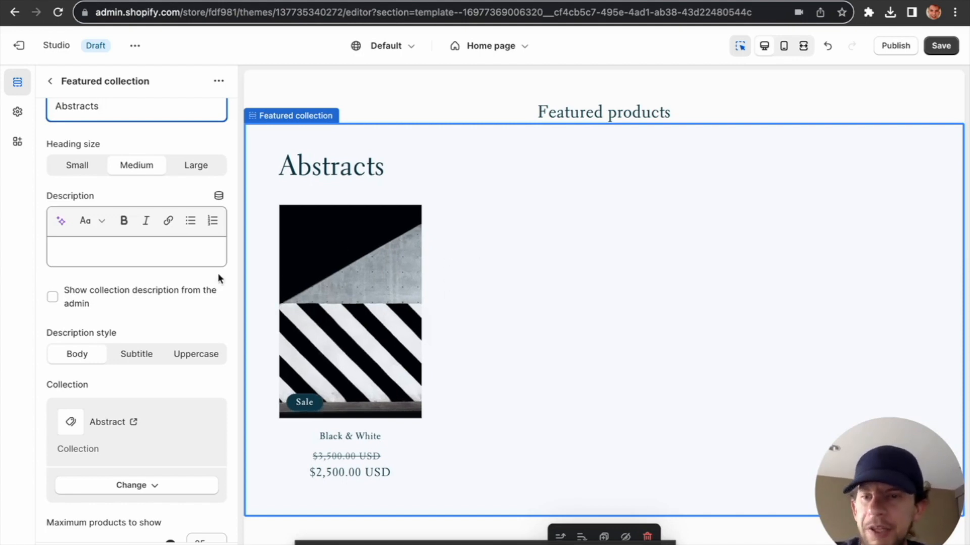
scroll(197, 285, up, 2)
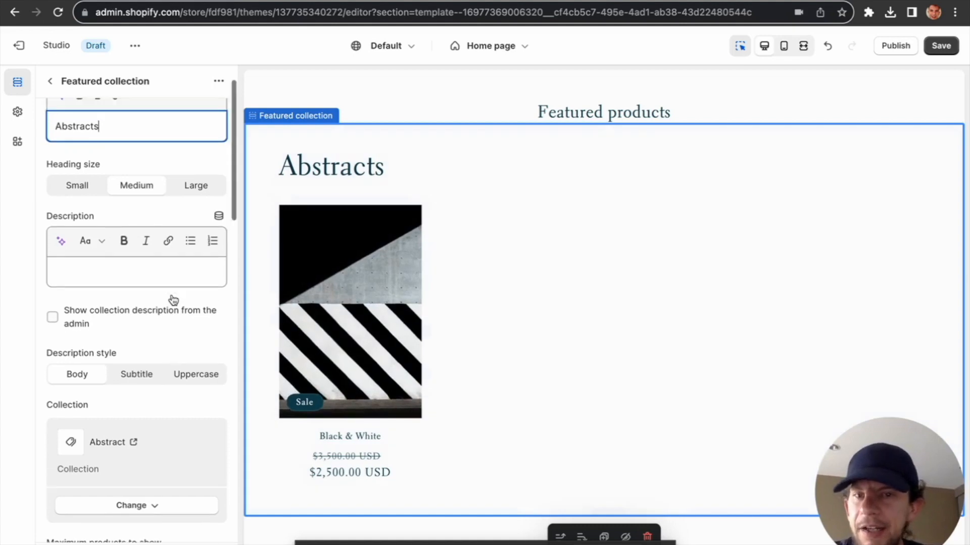
click(948, 52)
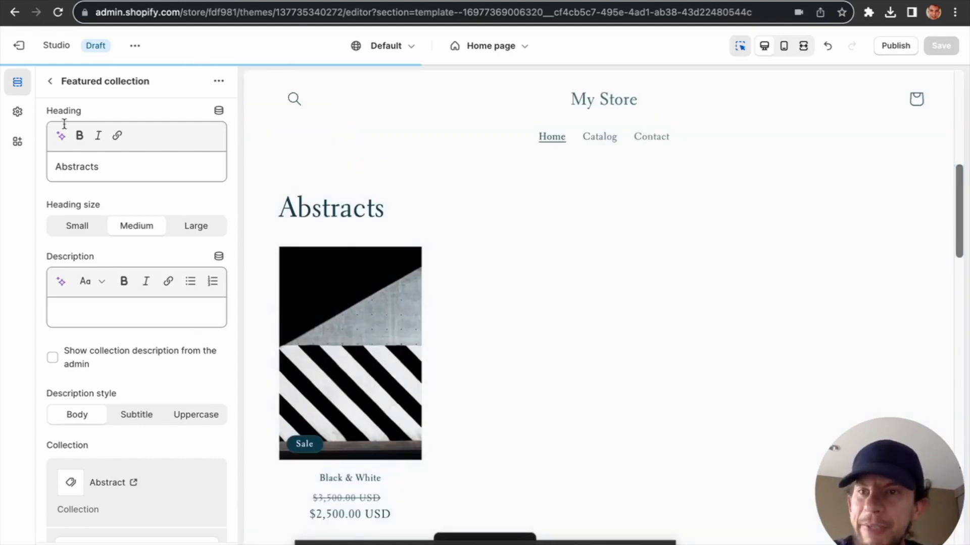
Step: Change the Featured collection section's heading to "New Work" and save the theme
scroll(589, 244, up, 5)
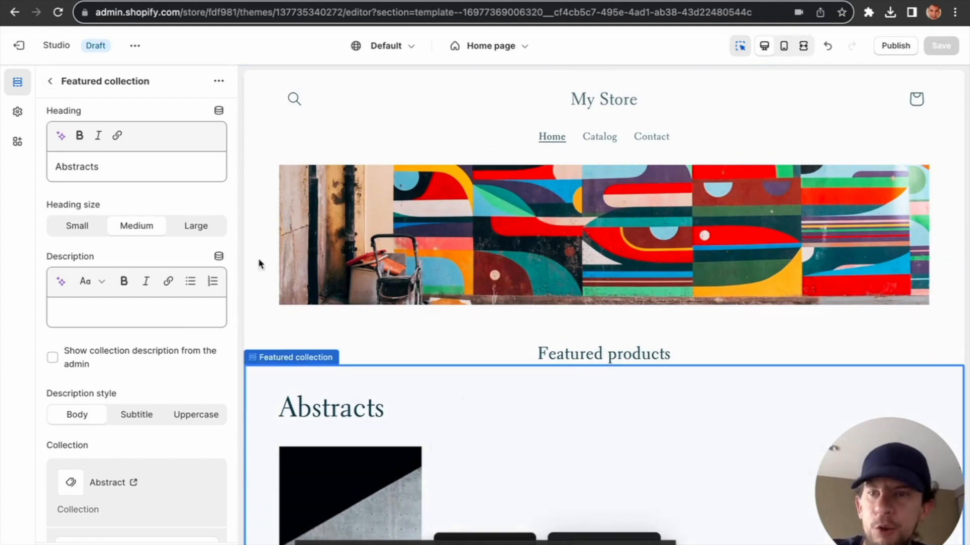
triple_click(128, 167)
text(New Work)
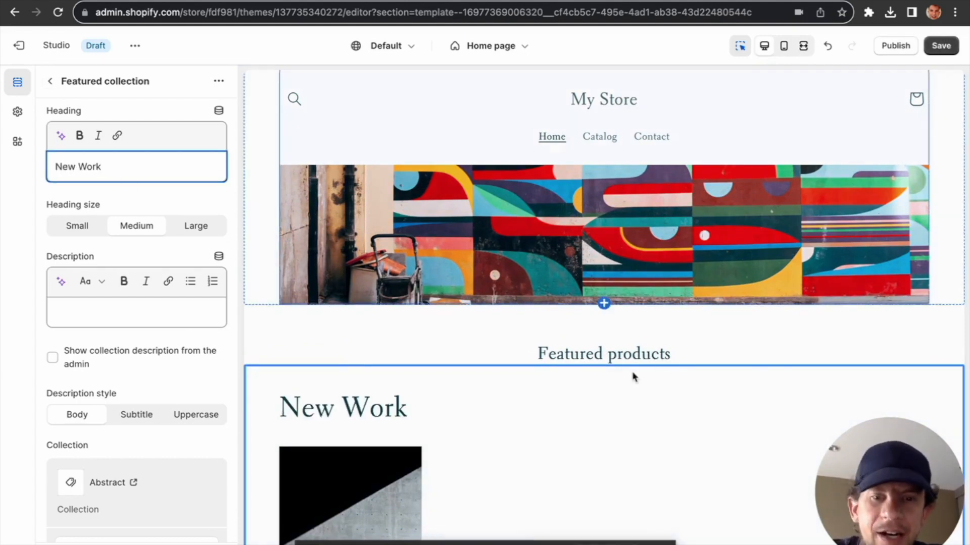
click(949, 48)
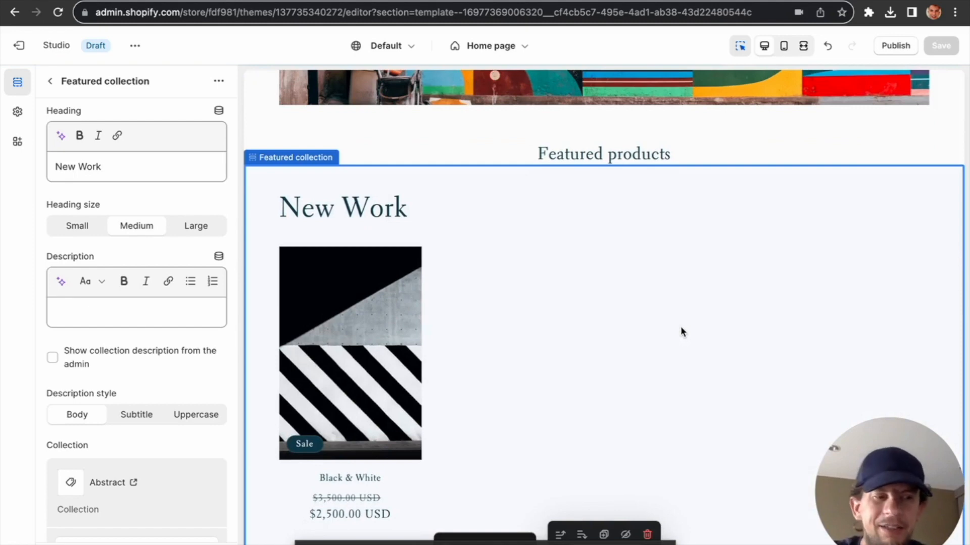
Step: Leave the theme editor for the store admin and start adding a new product
click(53, 83)
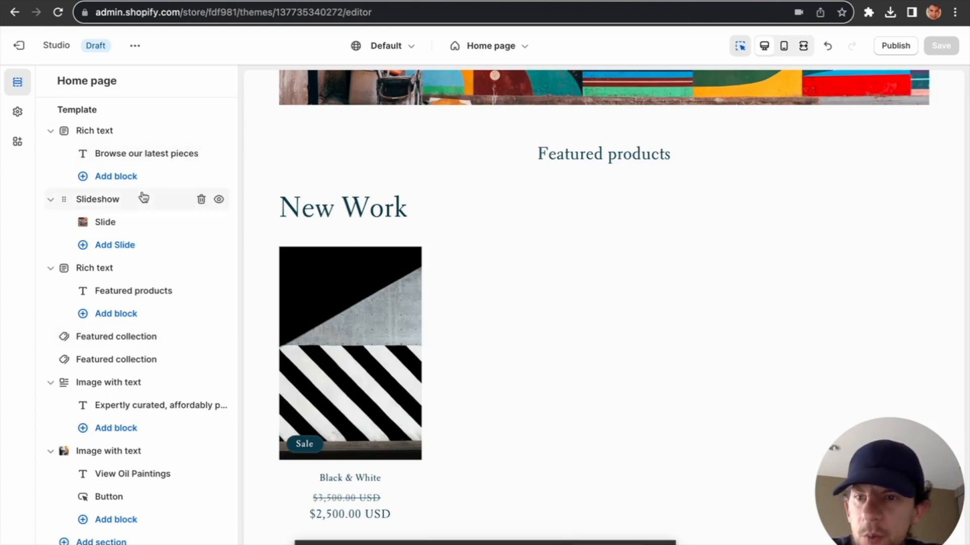
mouse_move(144, 198)
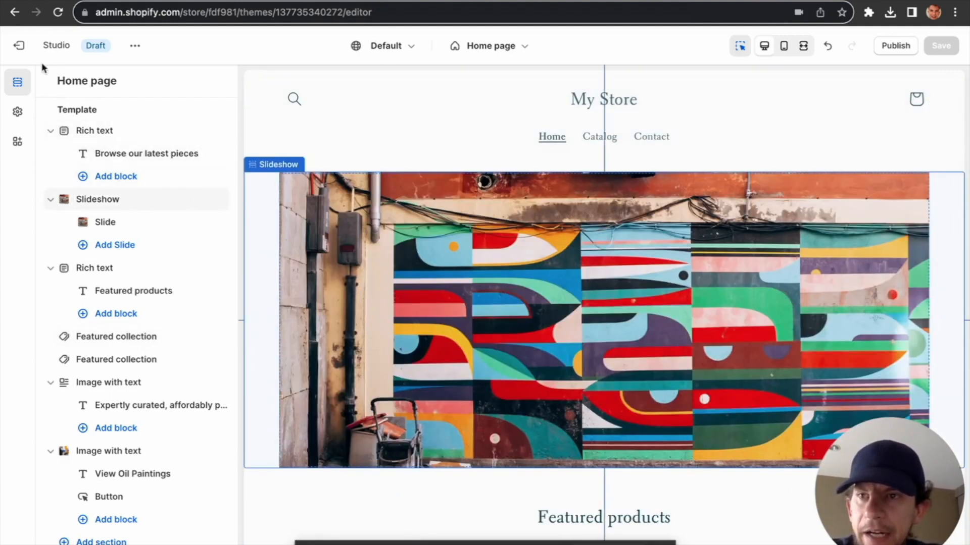
click(19, 46)
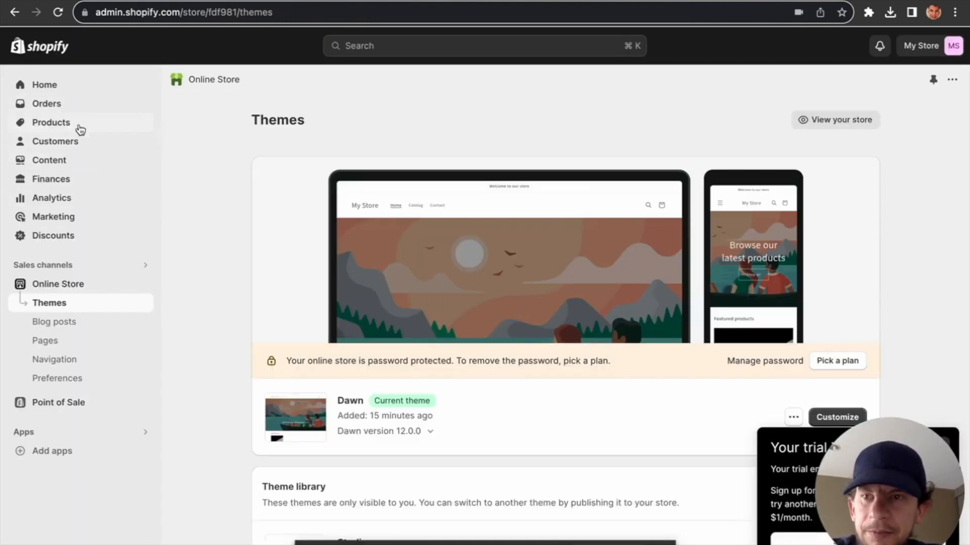
click(79, 127)
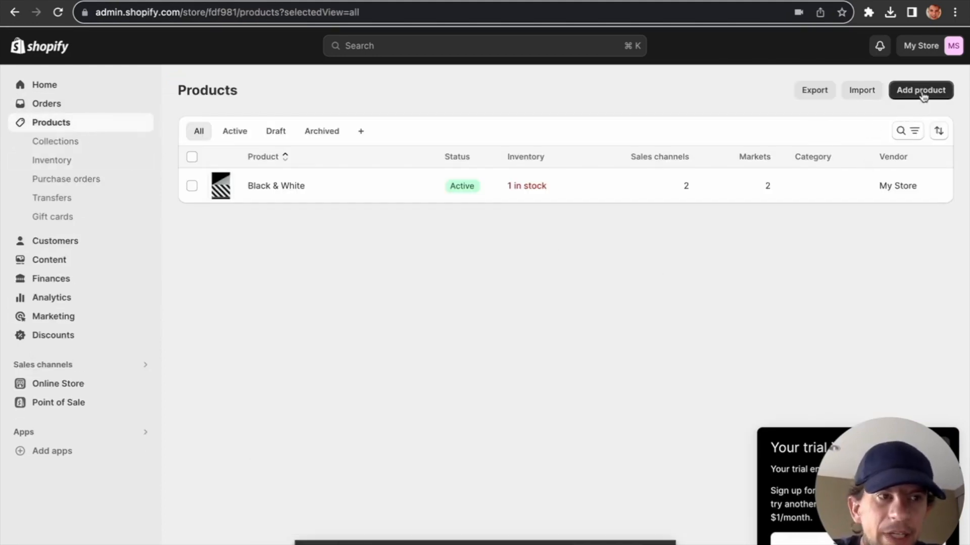
click(921, 93)
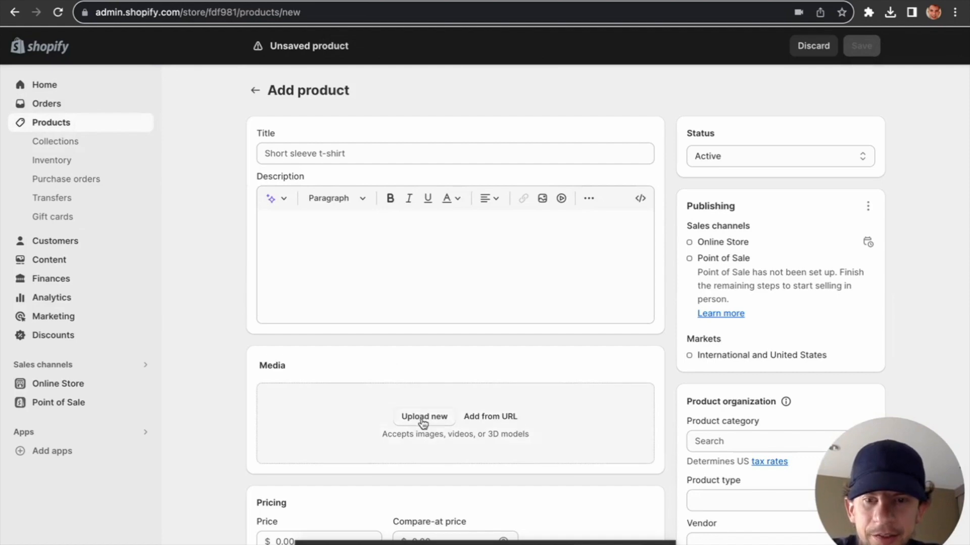
Step: Upload the yellow-and-blue abstract painting JPG from the Downloads folder as the new product's media
click(423, 417)
scroll(465, 314, down, 6)
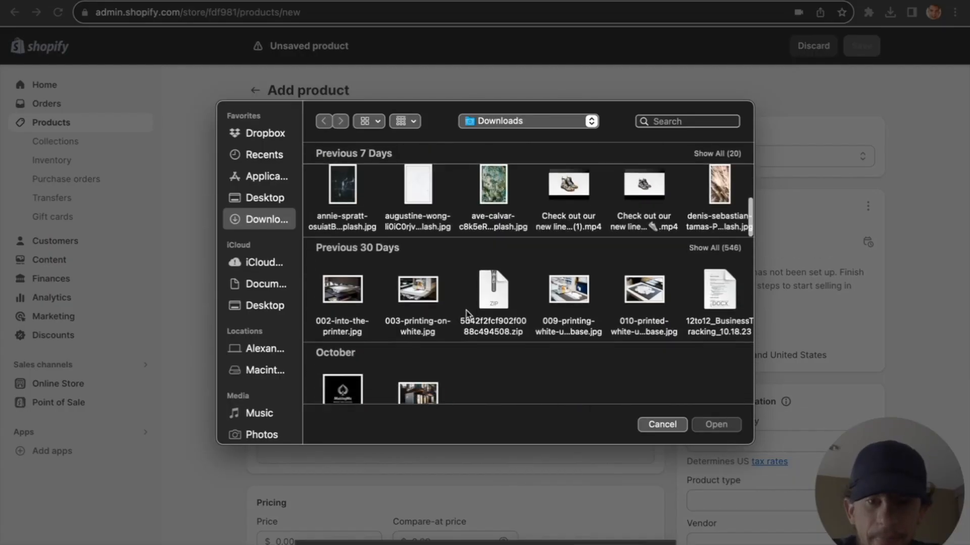
scroll(599, 281, right, 10)
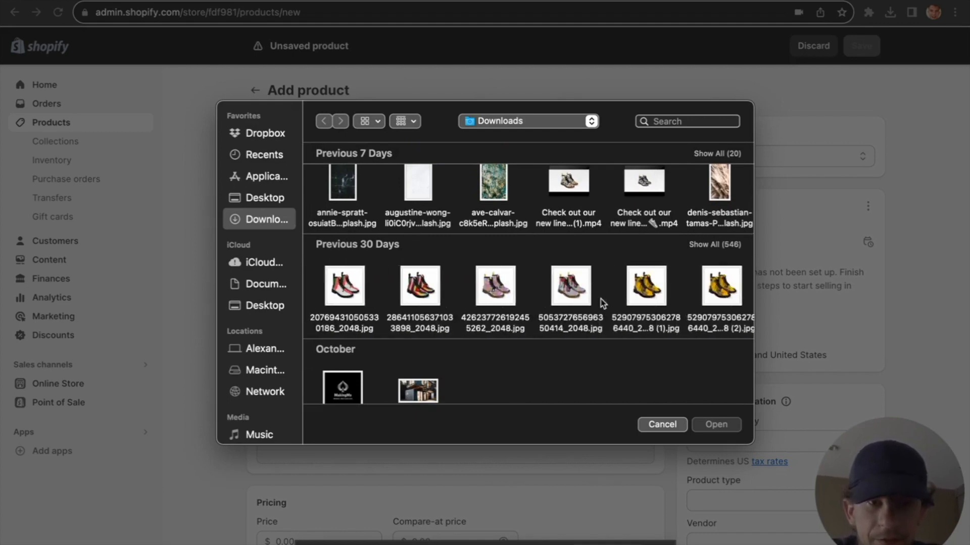
scroll(602, 303, right, 10)
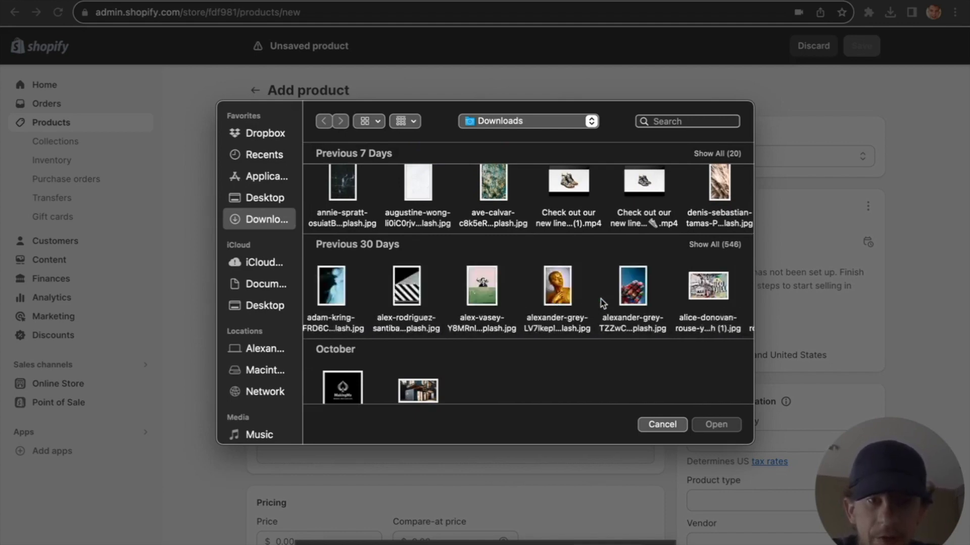
scroll(601, 302, right, 10)
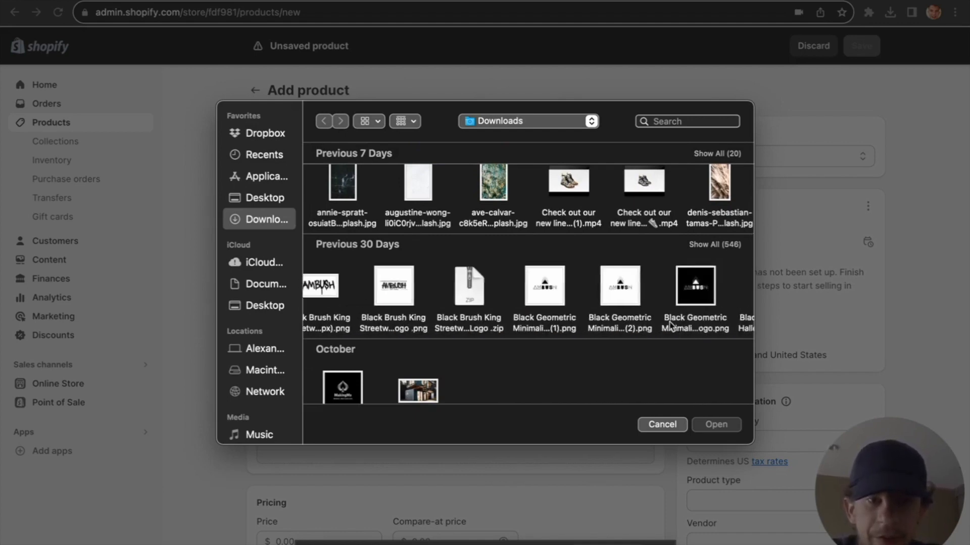
scroll(670, 326, up, 1)
scroll(656, 327, right, 8)
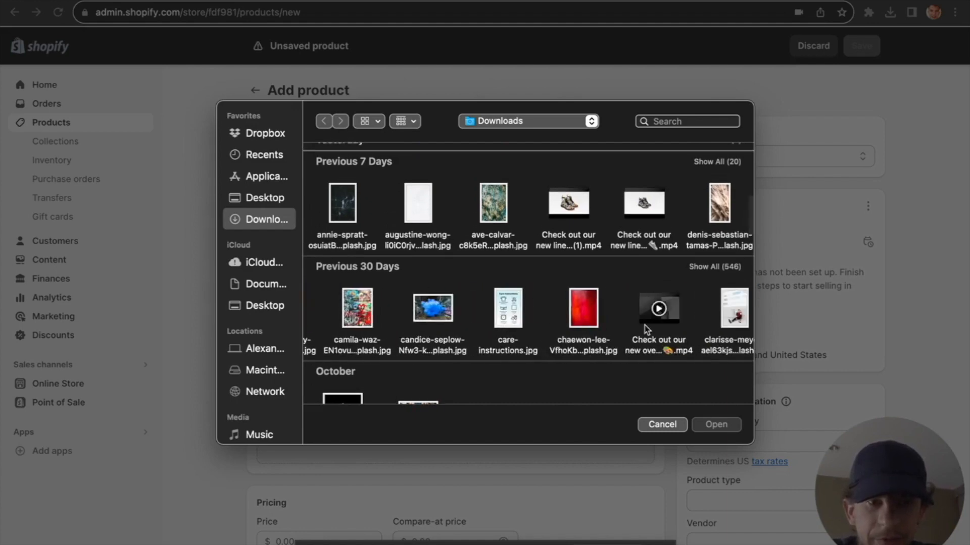
scroll(645, 328, left, 5)
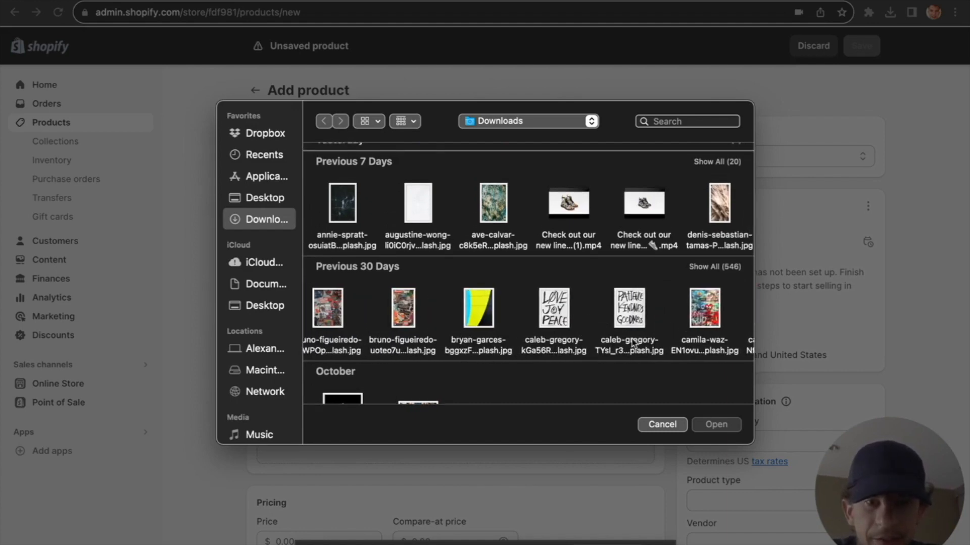
scroll(635, 344, right, 10)
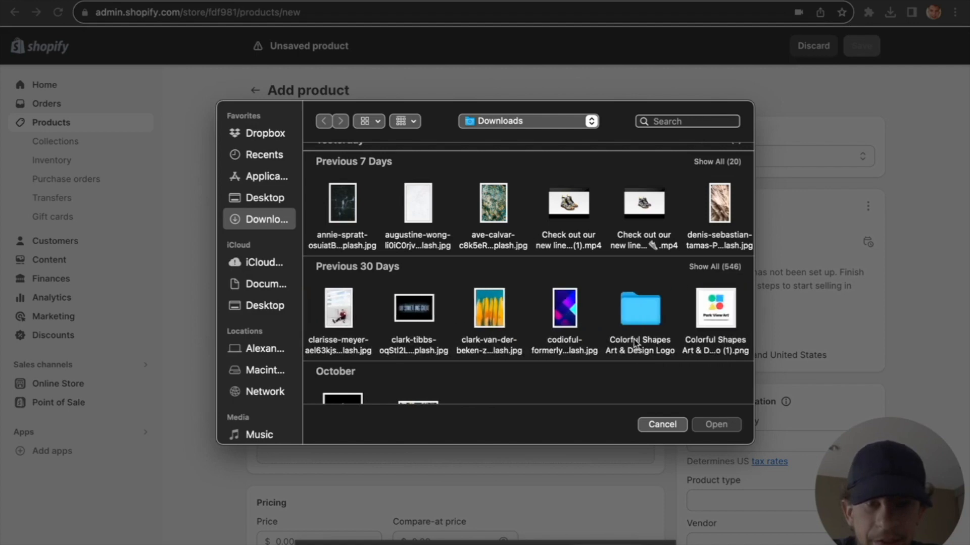
click(494, 317)
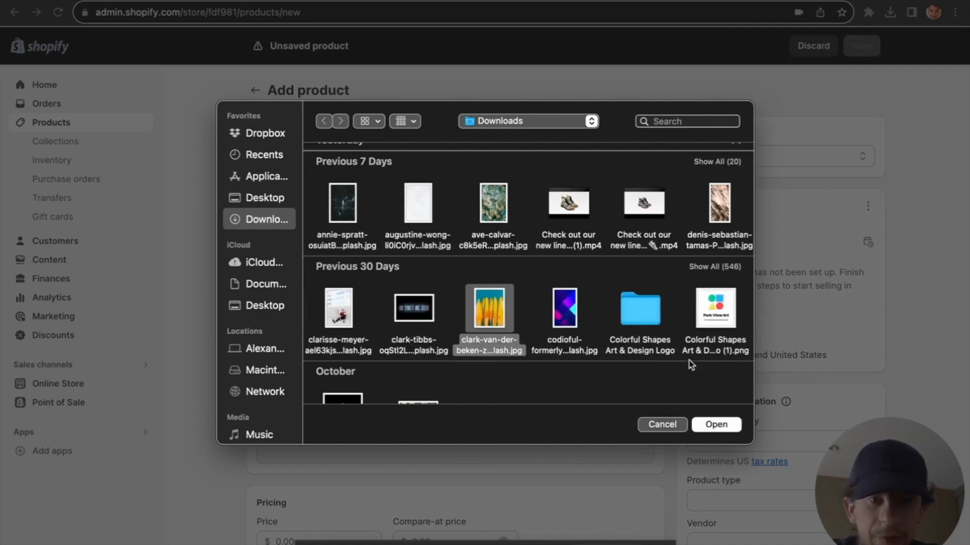
click(717, 429)
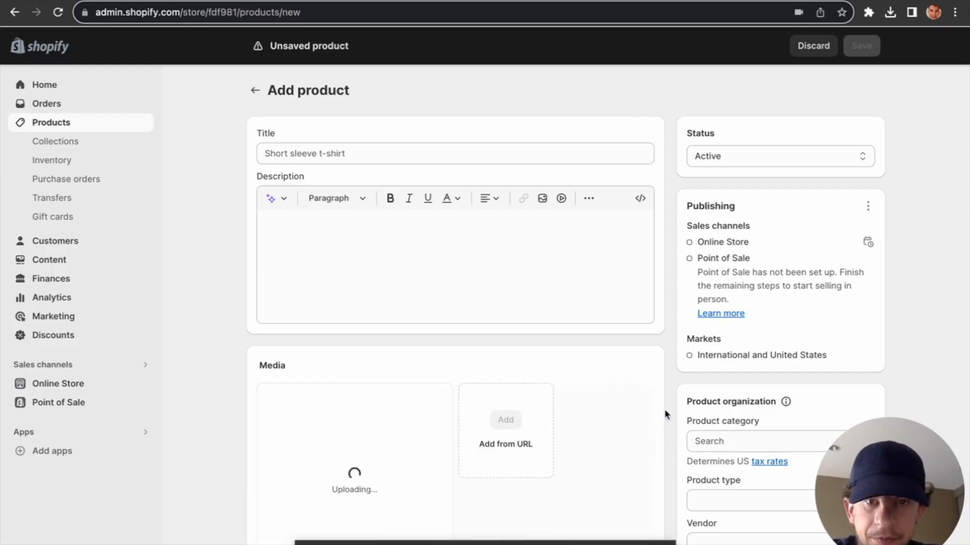
Step: Title the new product "Yellow with Blue Drip"
click(483, 149)
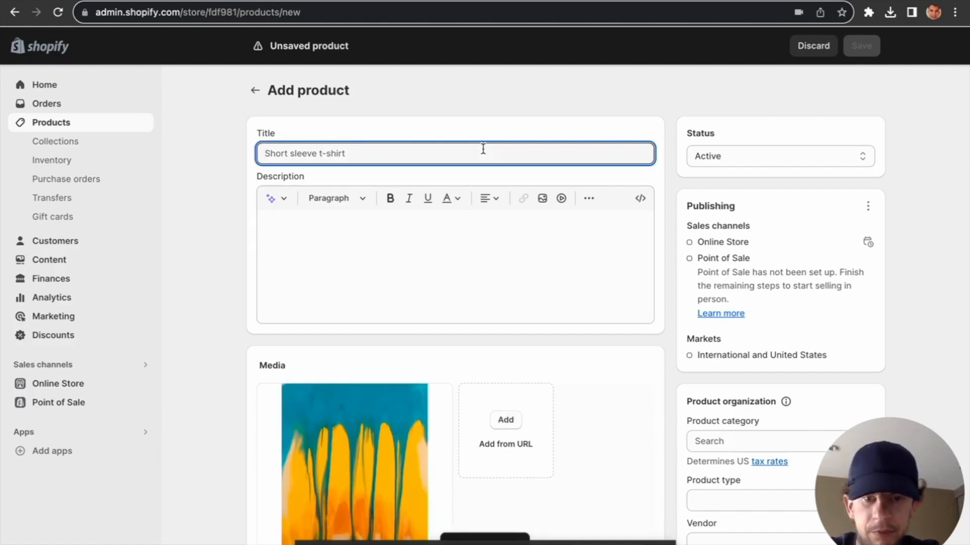
text(Yellow with B)
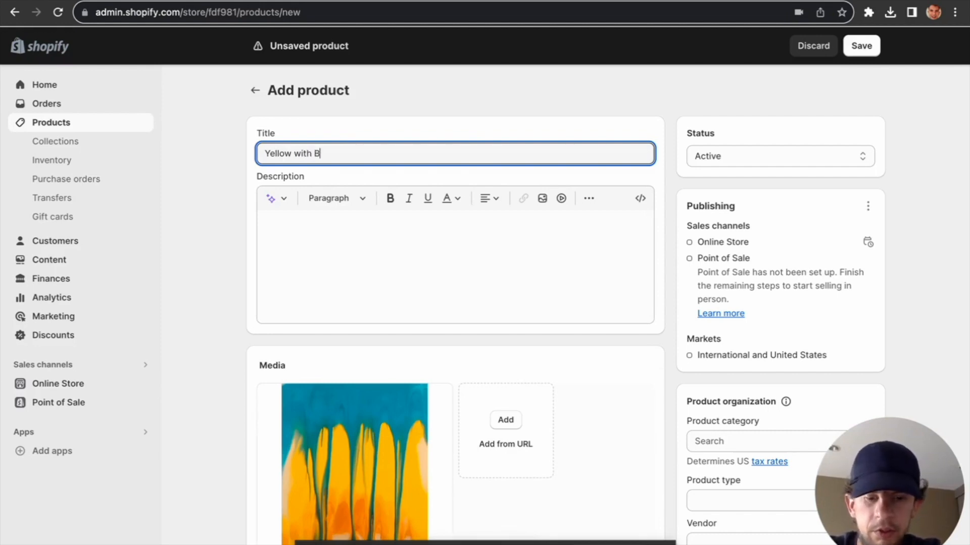
text(p)
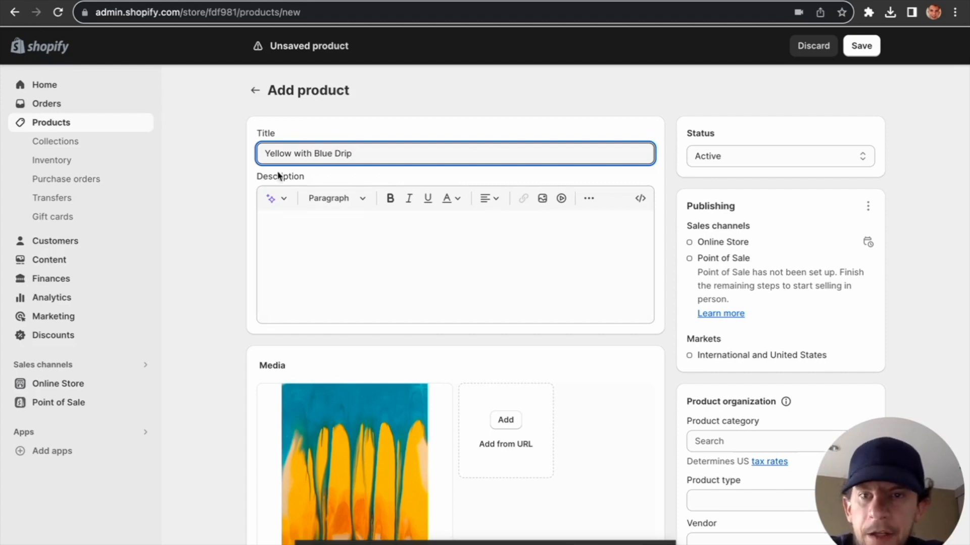
triple_click(303, 155)
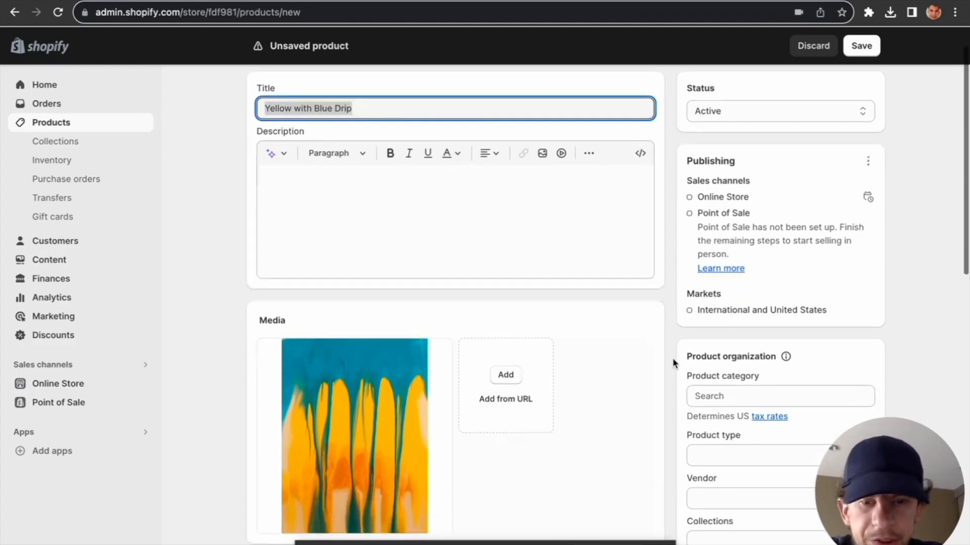
Step: Set the product's price to $2800 and save the product
scroll(672, 357, down, 7)
click(324, 320)
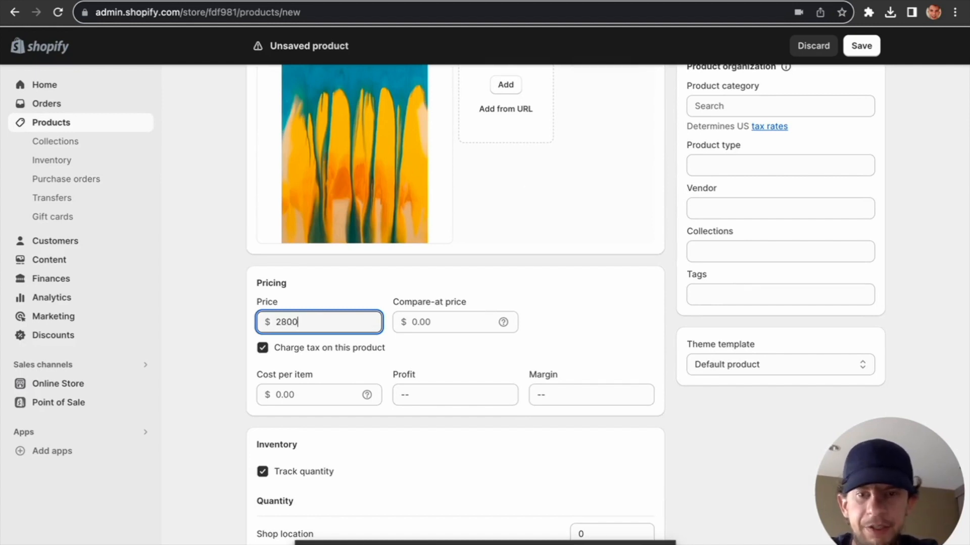
click(672, 317)
scroll(673, 317, down, 9)
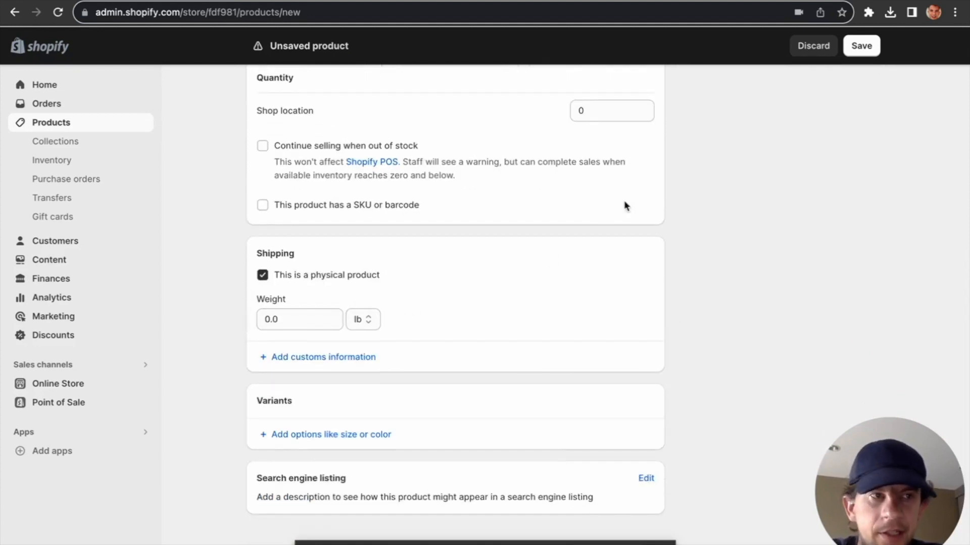
click(866, 46)
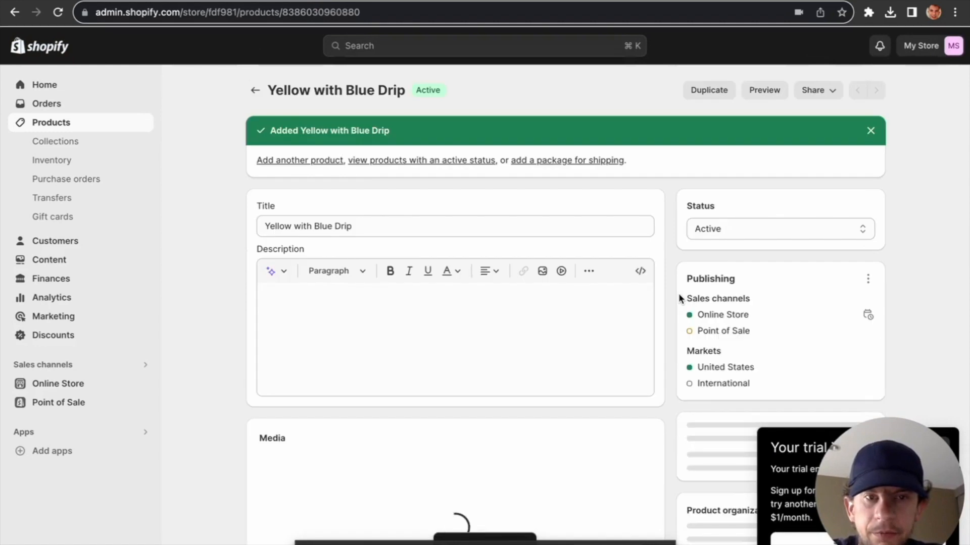
Step: Create a new product collection and title it "New Work"
scroll(661, 282, down, 2)
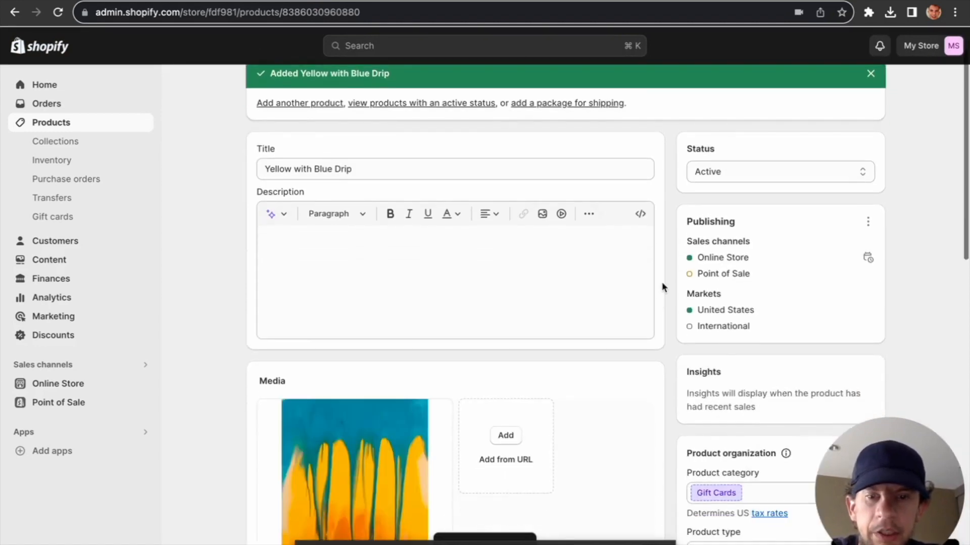
scroll(661, 282, up, 1)
click(113, 140)
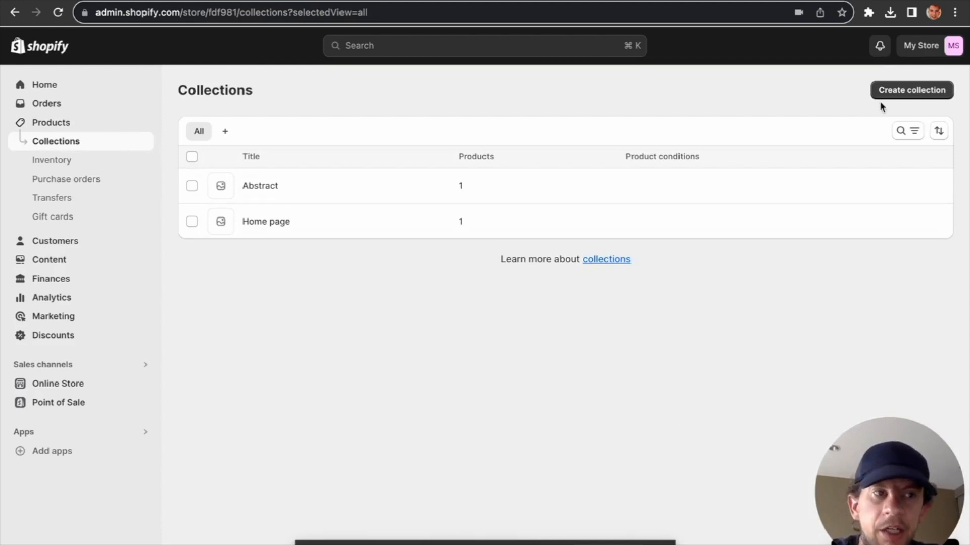
click(900, 94)
click(494, 151)
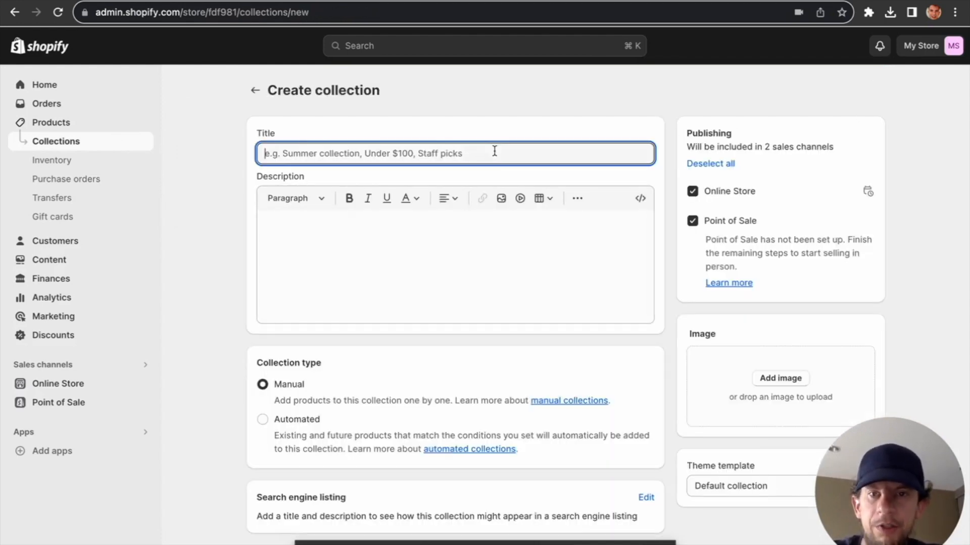
text(New Work)
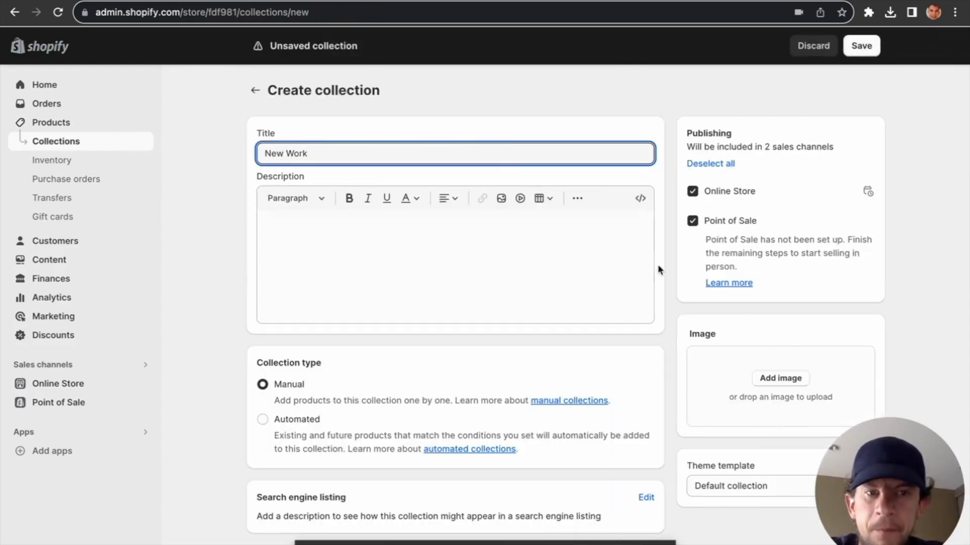
Step: Switch the New Work collection's type to Automated
scroll(662, 278, down, 1)
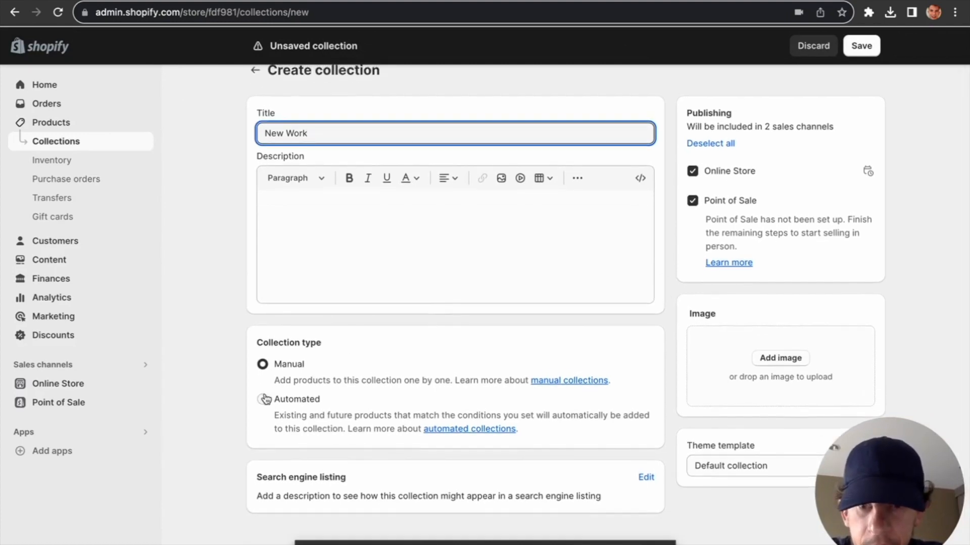
click(264, 399)
scroll(332, 364, down, 2)
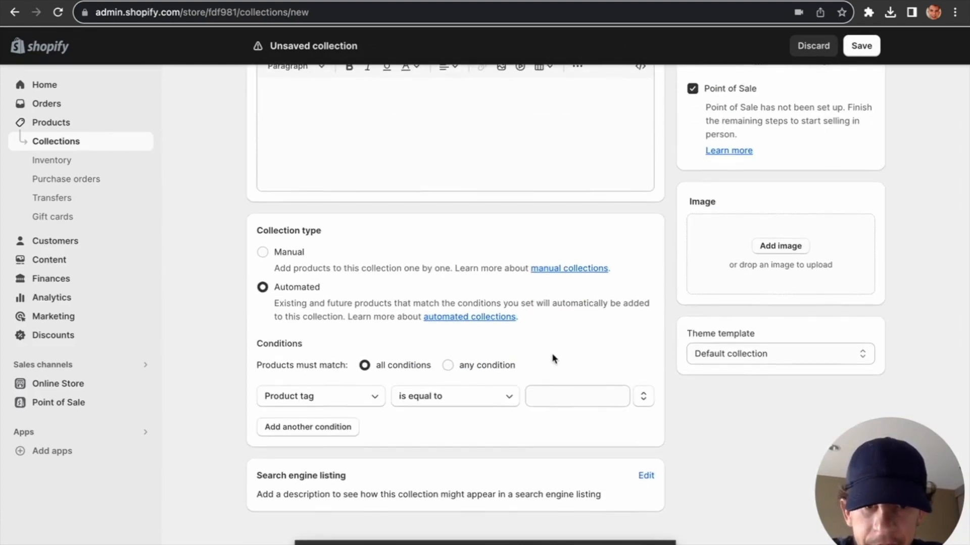
Step: Try Product type as the collection's condition and look through its comparison operators
click(423, 397)
click(367, 405)
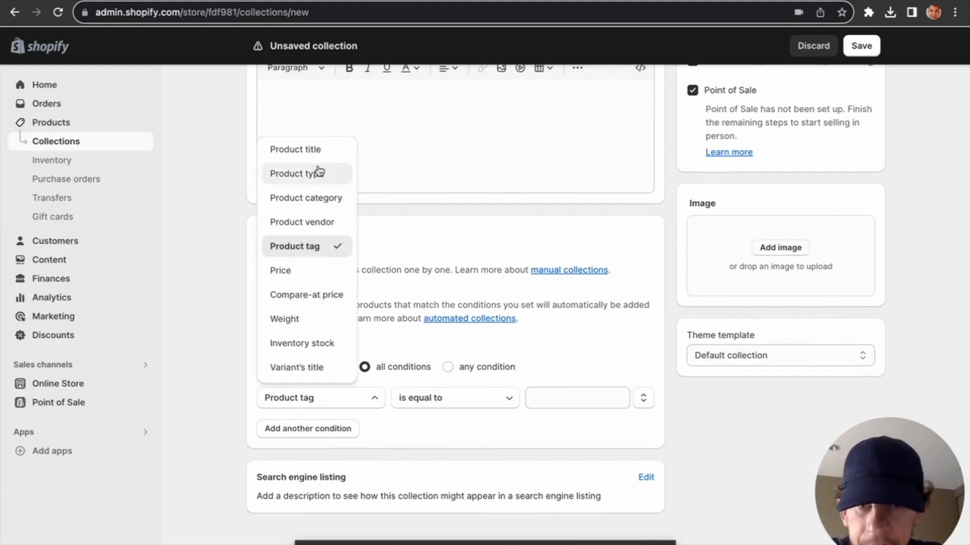
click(318, 173)
click(460, 399)
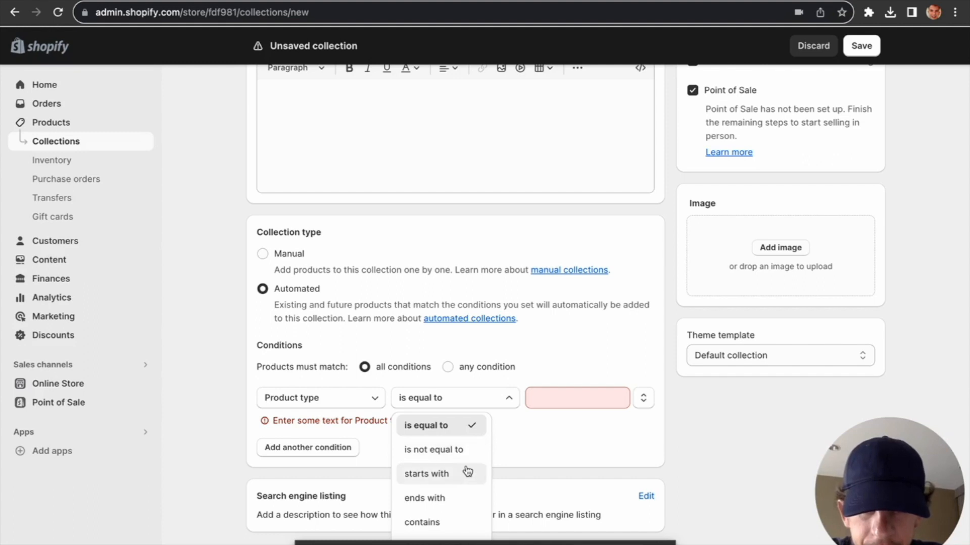
scroll(465, 478, down, 1)
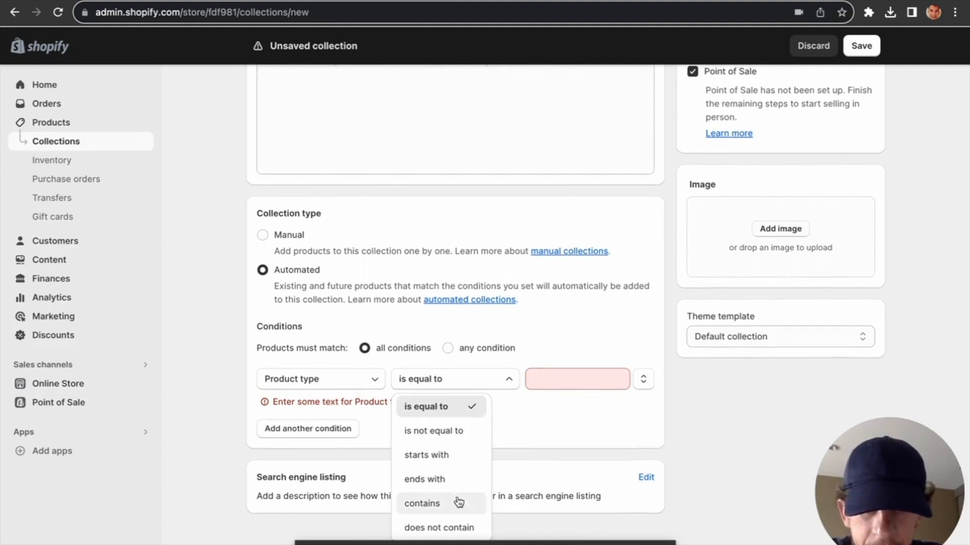
click(372, 385)
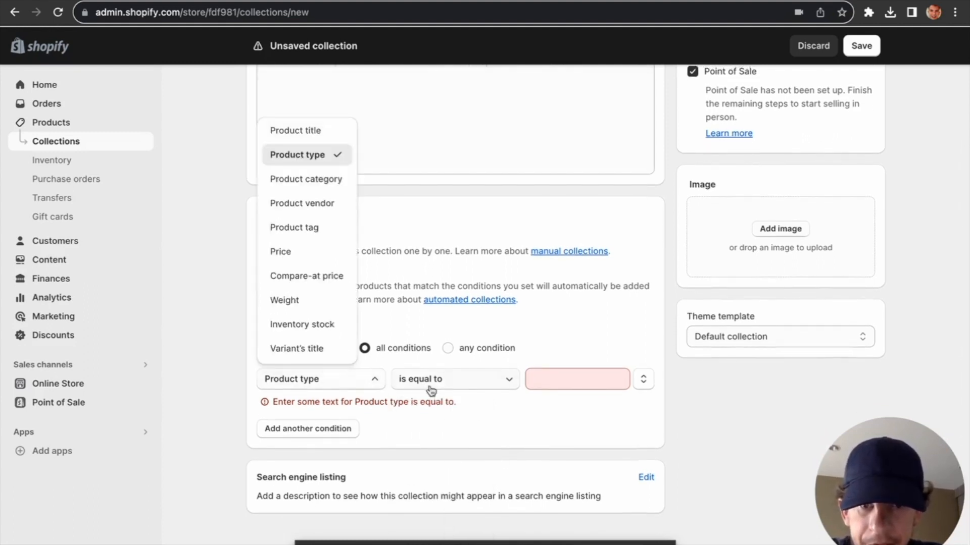
click(451, 388)
click(556, 379)
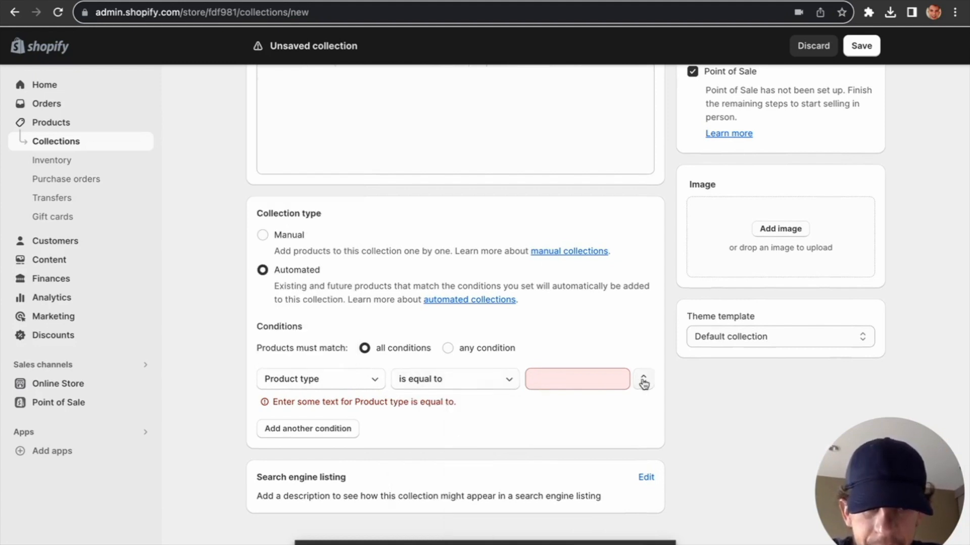
Step: Try Product category as the collection's condition and check the other available condition fields
click(360, 378)
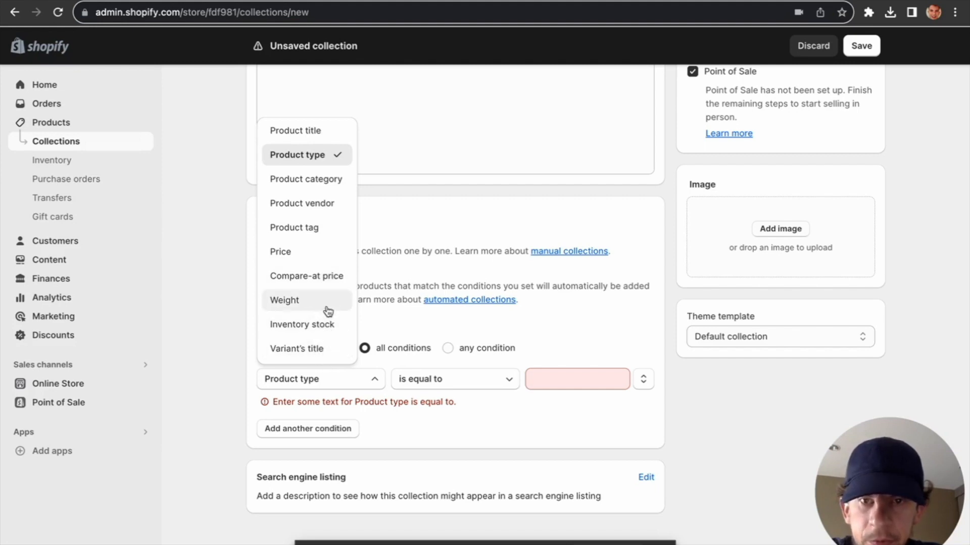
click(324, 189)
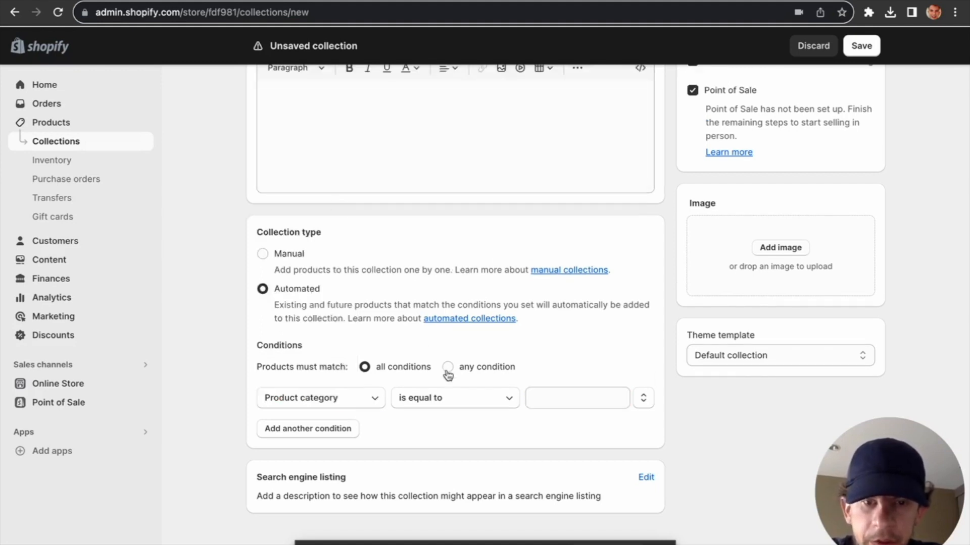
click(567, 403)
click(646, 407)
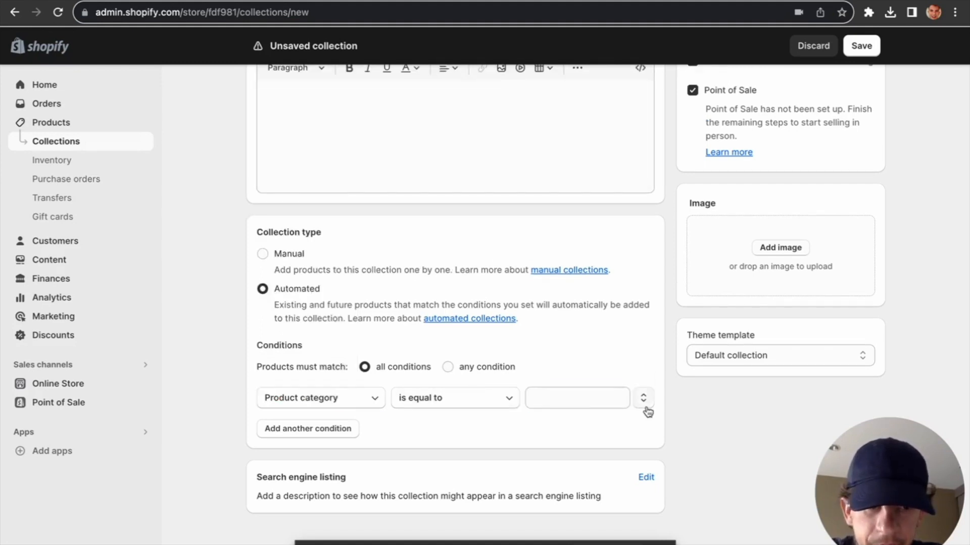
click(349, 400)
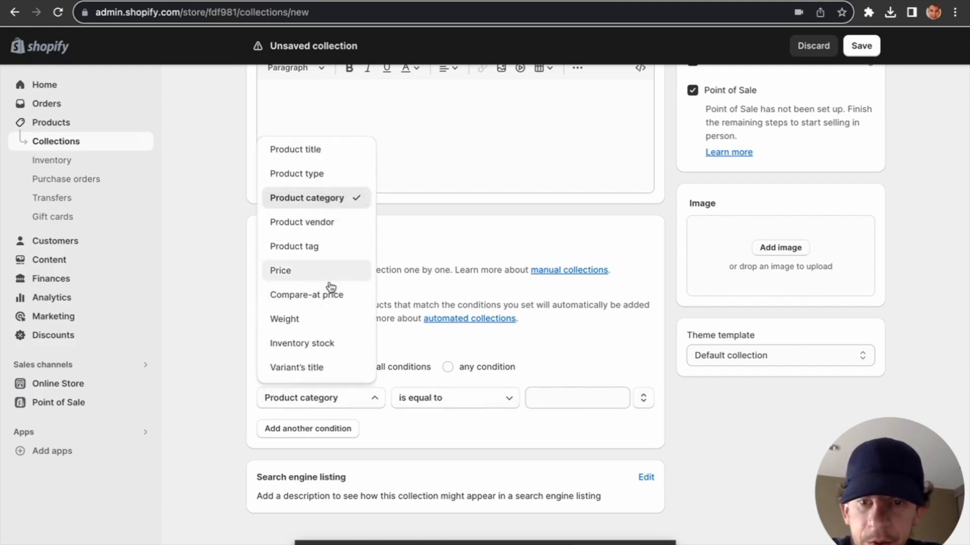
click(379, 431)
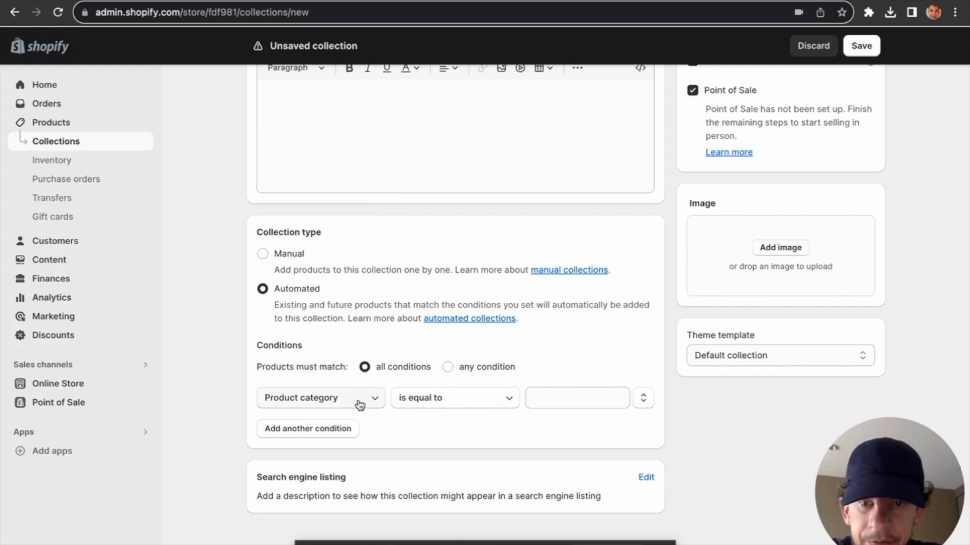
Step: Set the collection's condition to Inventory stock is greater than 1
click(359, 403)
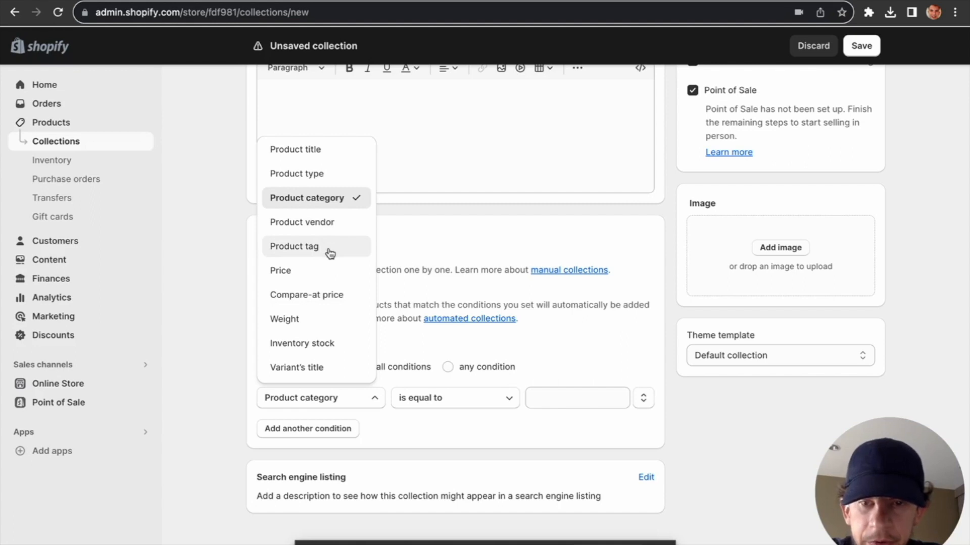
click(347, 350)
click(554, 401)
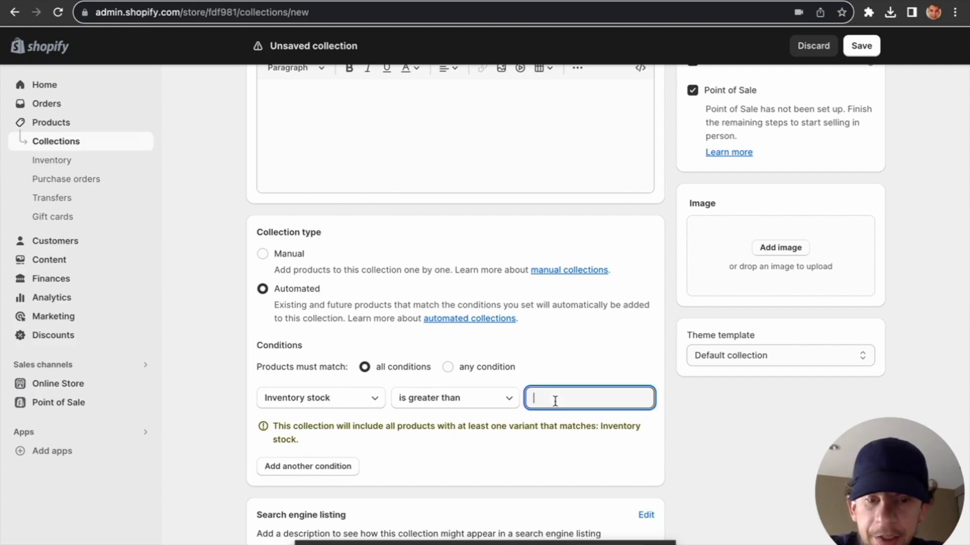
click(589, 455)
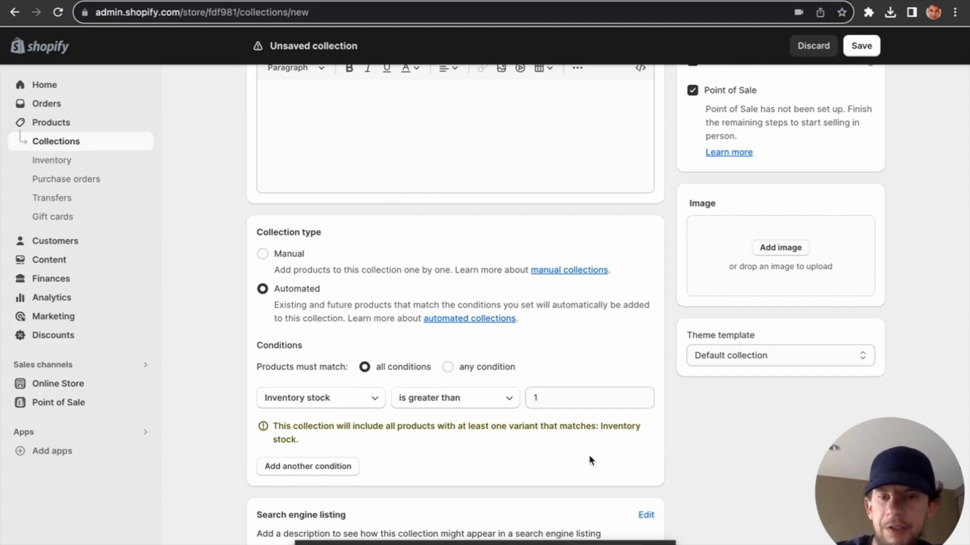
Step: Review the collection's settings and save the New Work collection
scroll(589, 456, down, 2)
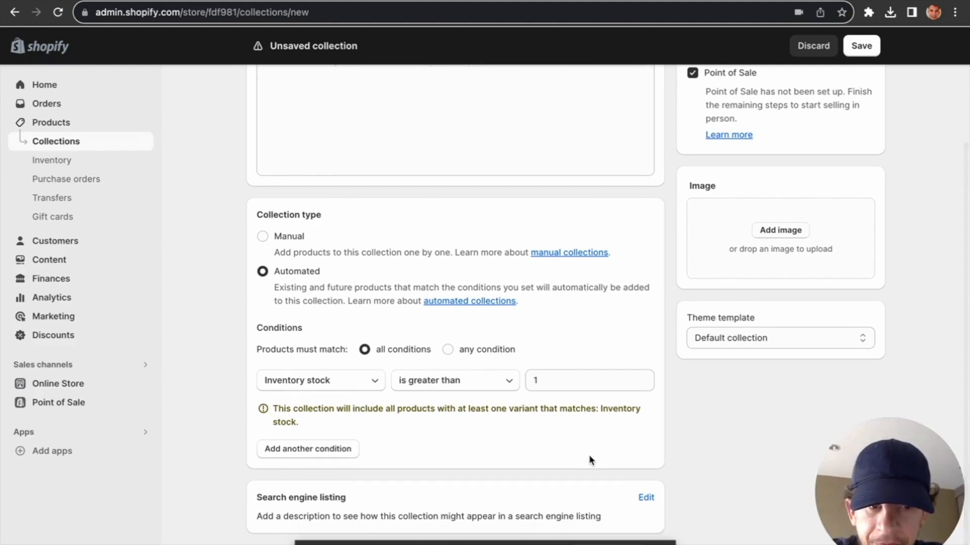
scroll(594, 434, up, 1)
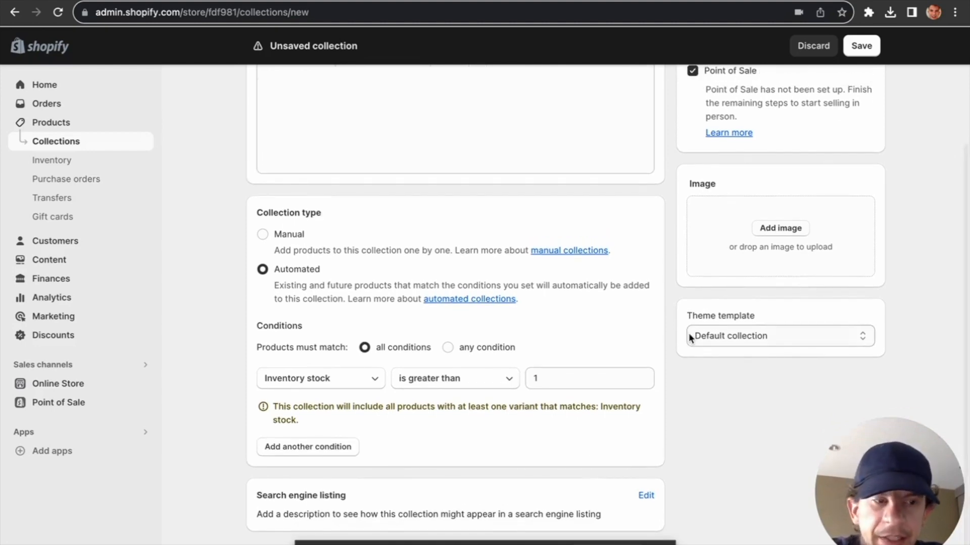
scroll(672, 345, up, 8)
scroll(671, 345, down, 9)
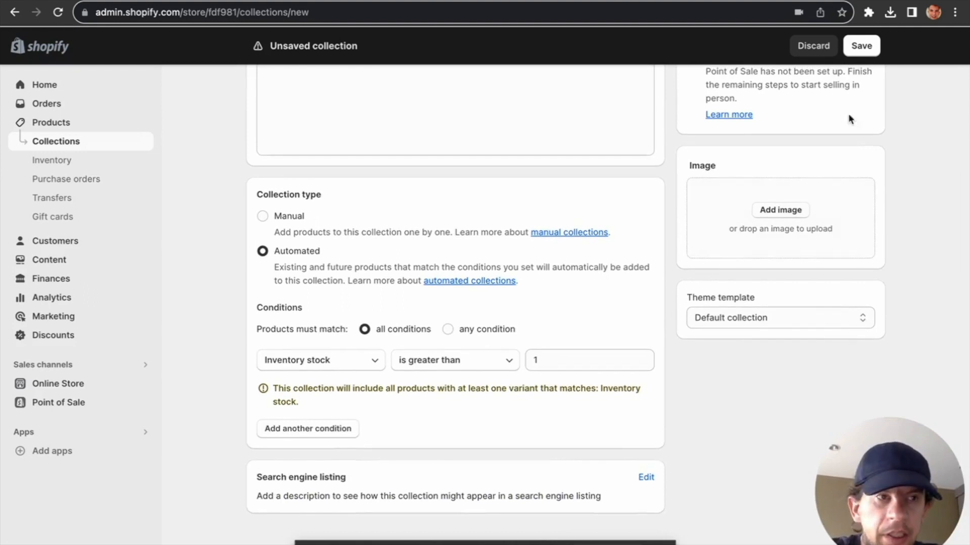
click(862, 46)
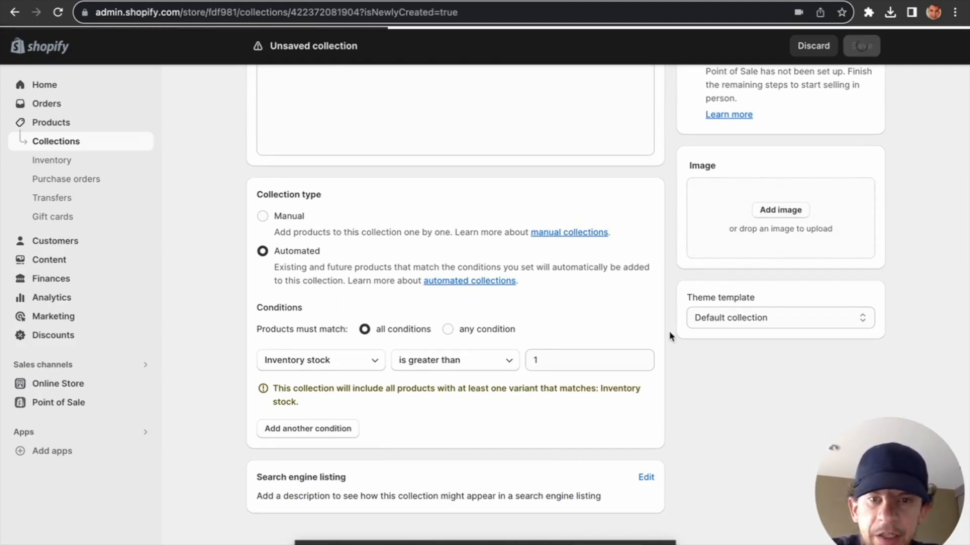
Step: Examine the saved collection's product list, its sort options and the collection details
scroll(669, 332, down, 1)
scroll(669, 332, down, 6)
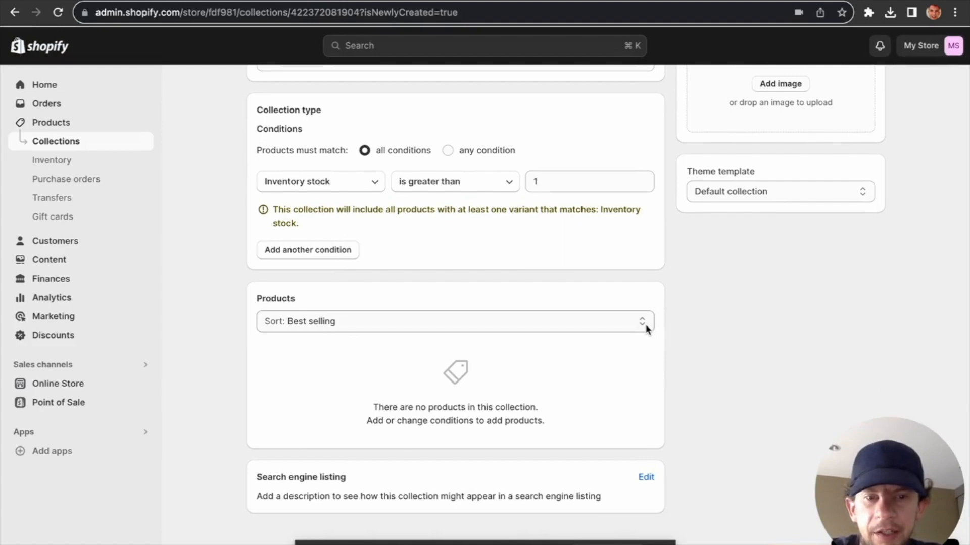
click(646, 327)
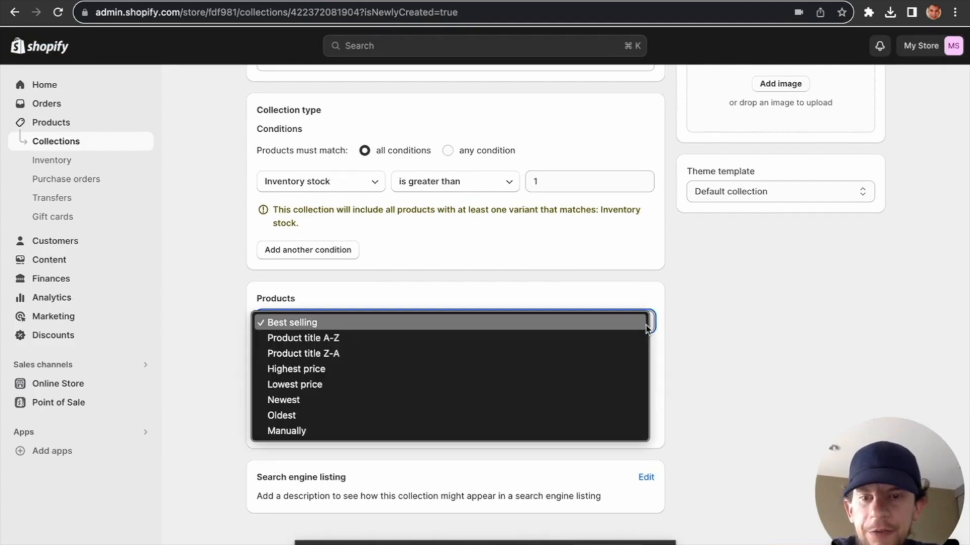
click(696, 320)
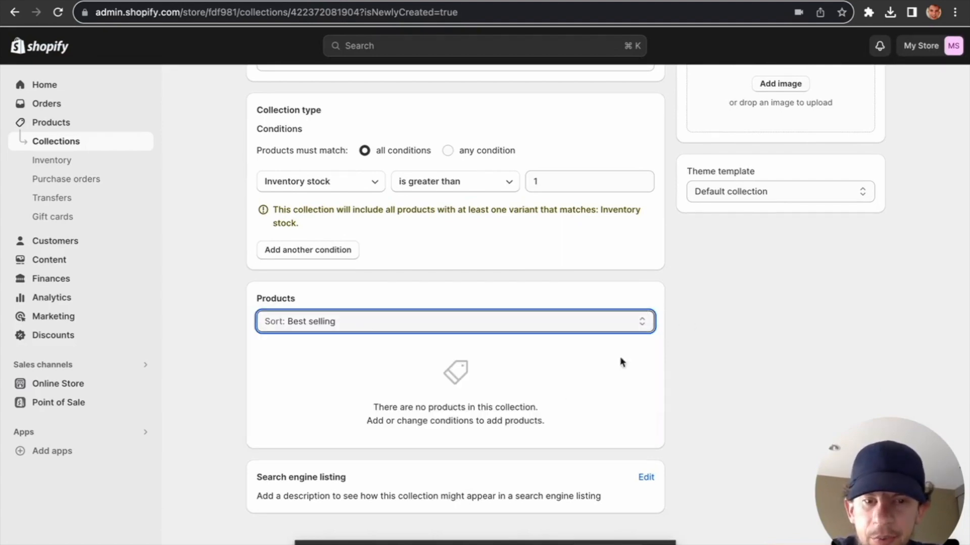
scroll(557, 394, up, 6)
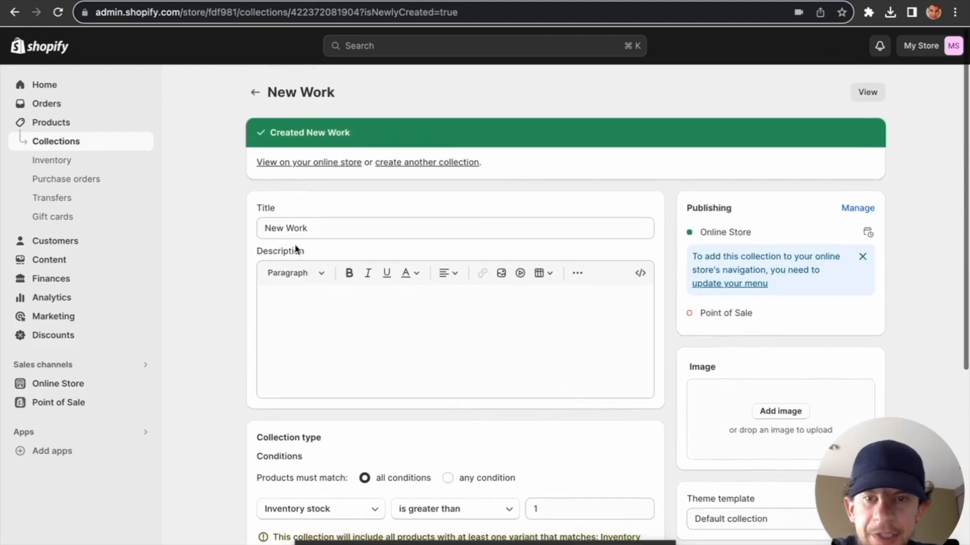
scroll(192, 228, down, 6)
Step: Change the inventory stock condition to "is equal to" 1 and save the collection
click(571, 178)
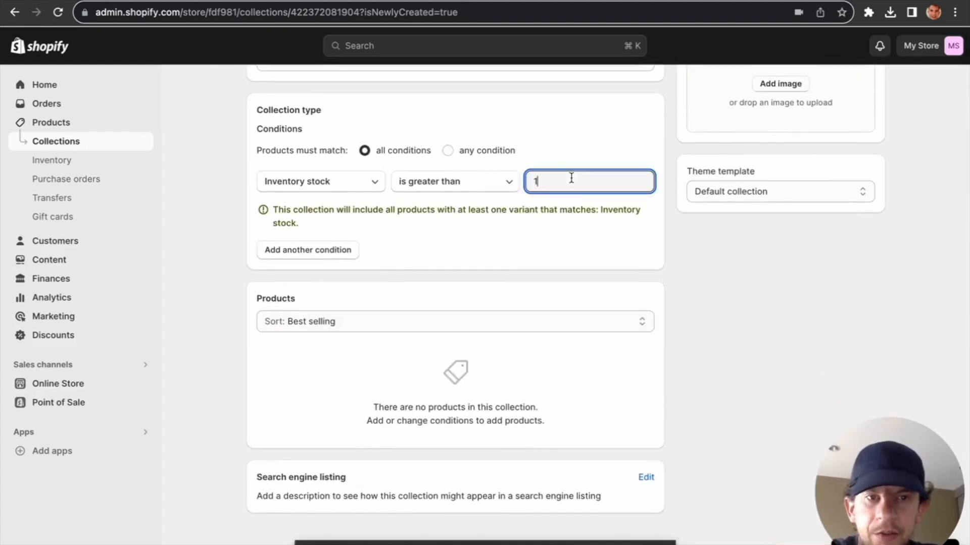
click(477, 189)
click(465, 210)
click(865, 47)
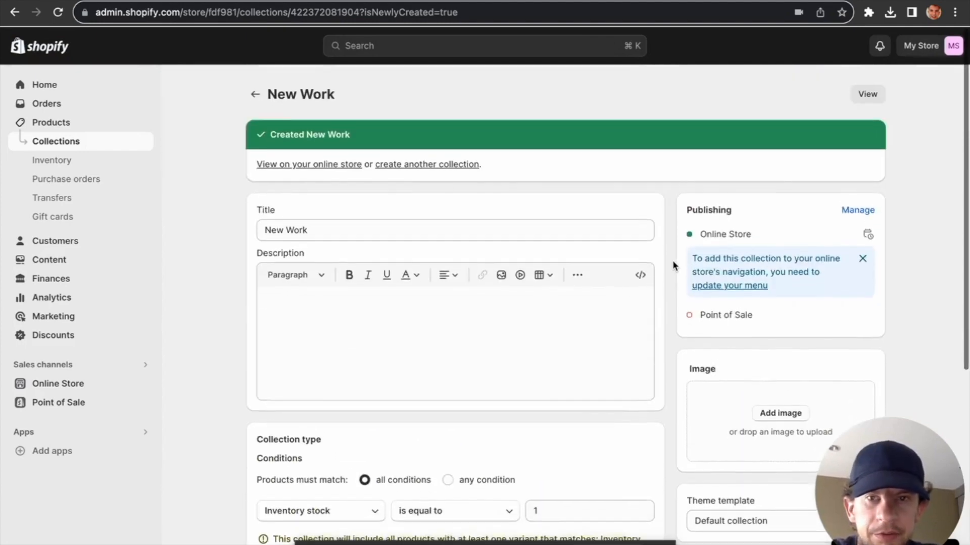
Step: View the New Work collection on the online store and check which products it includes
scroll(673, 262, down, 7)
scroll(673, 262, up, 7)
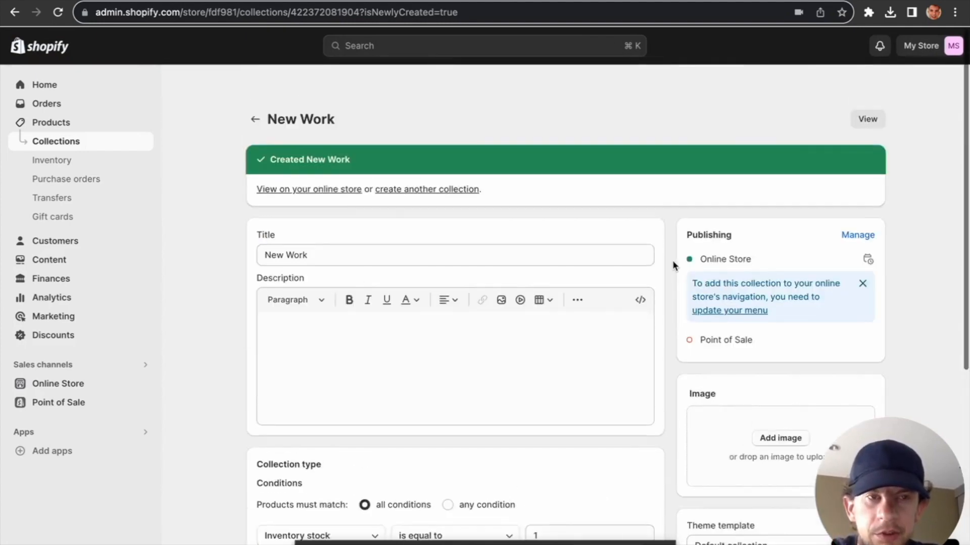
click(867, 90)
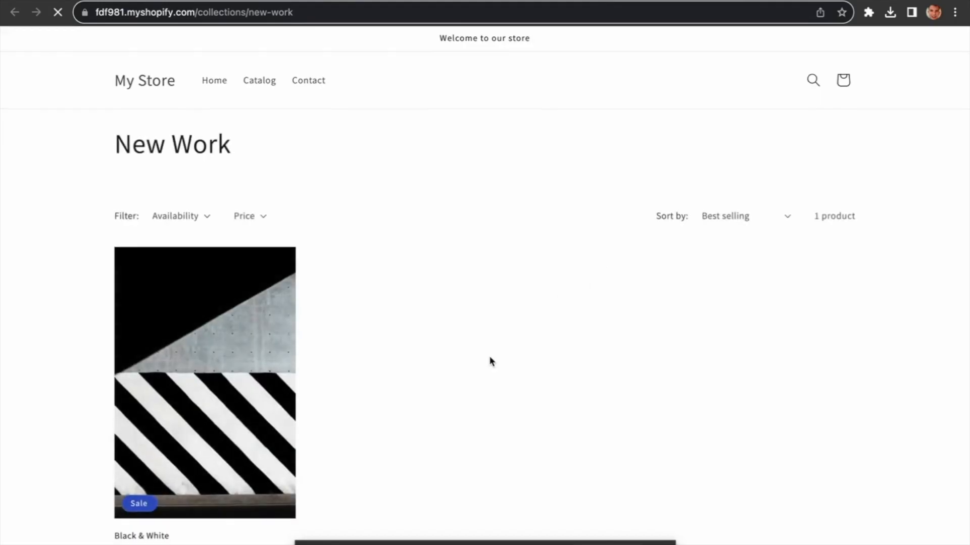
scroll(415, 334, down, 2)
scroll(437, 319, up, 2)
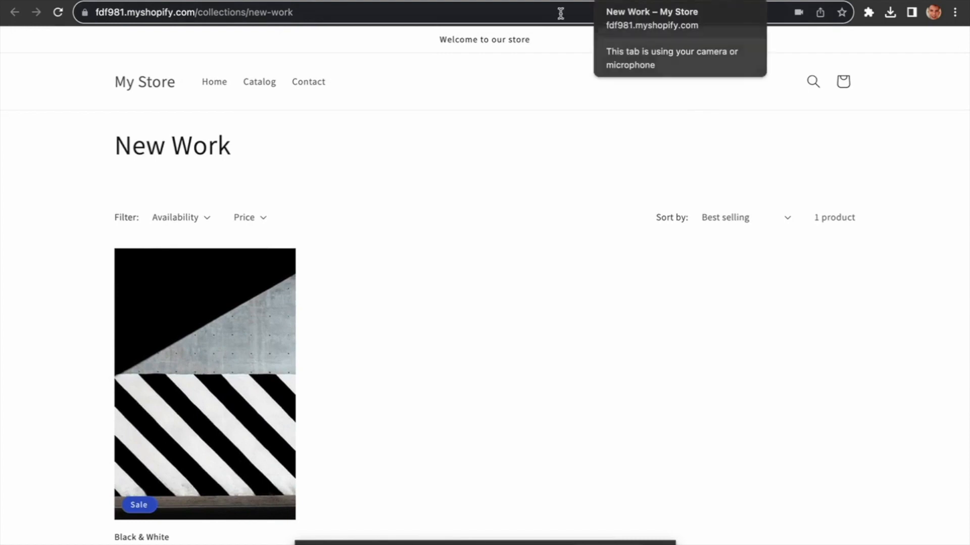
Step: Return to the store admin and open the Yellow with Blue Drip product from the product list
click(510, 3)
scroll(418, 387, down, 3)
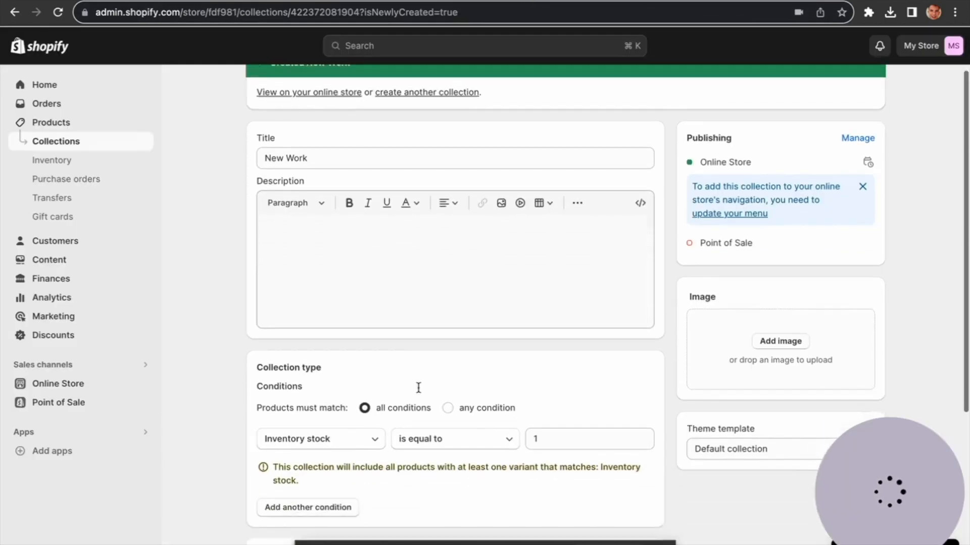
click(58, 124)
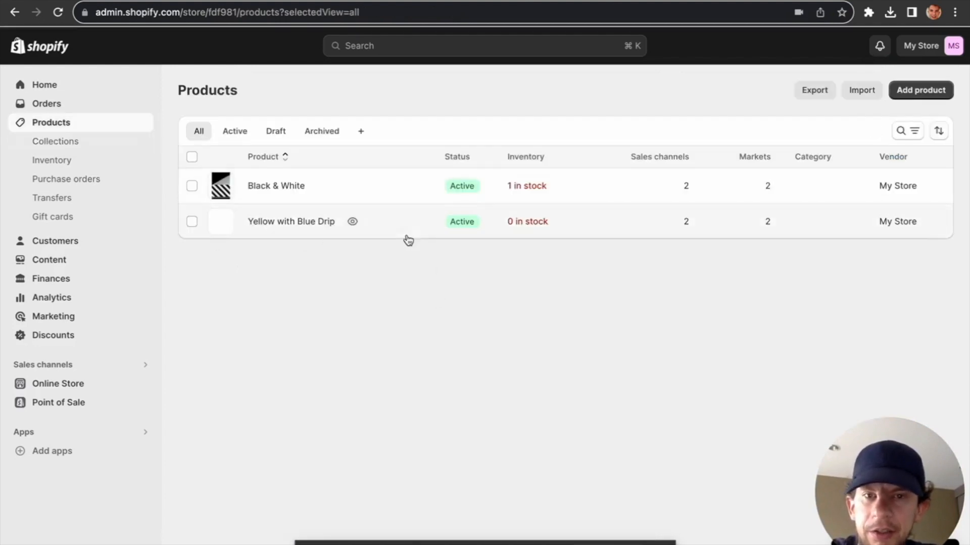
click(316, 221)
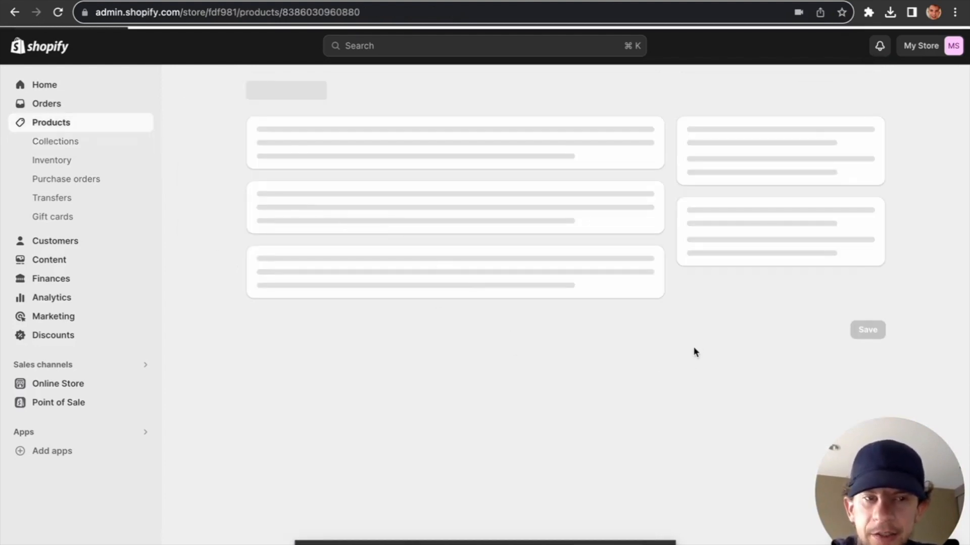
Step: Examine the Yellow with Blue Drip product's details, pricing, inventory and shipping settings
scroll(695, 341, down, 5)
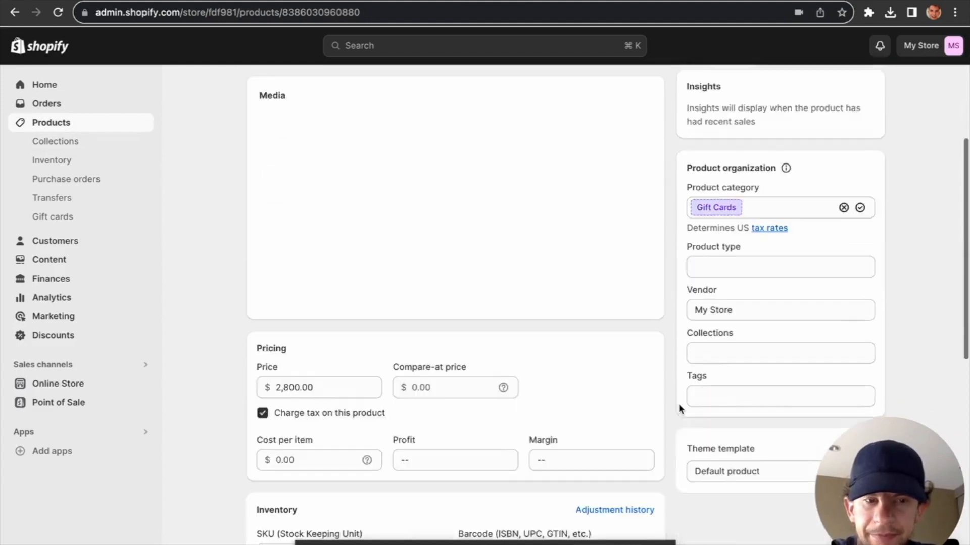
scroll(678, 404, down, 8)
scroll(677, 404, up, 3)
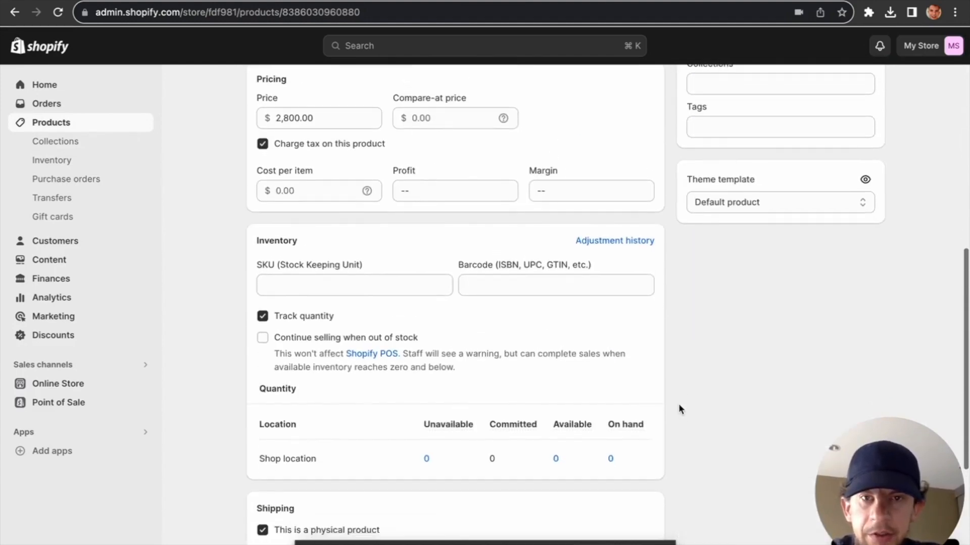
scroll(679, 405, down, 2)
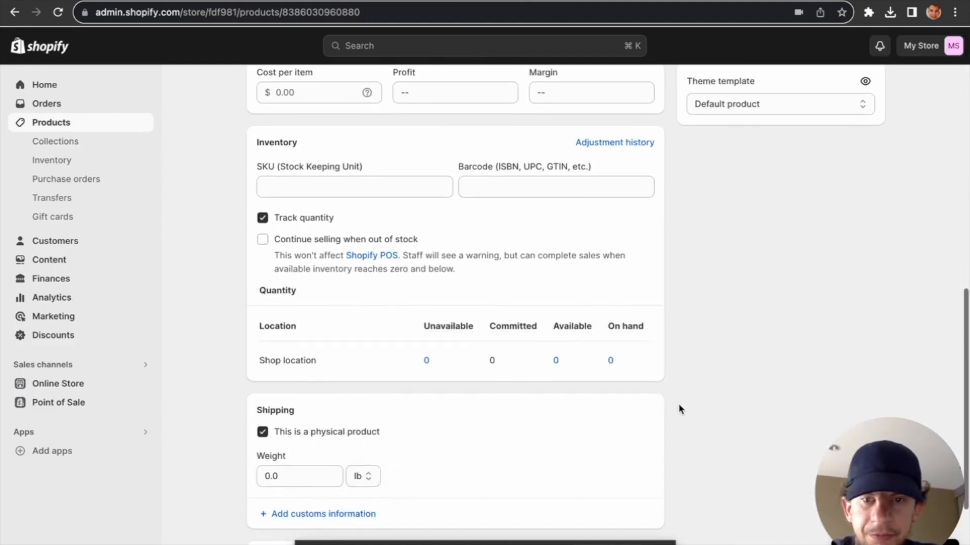
scroll(328, 256, down, 1)
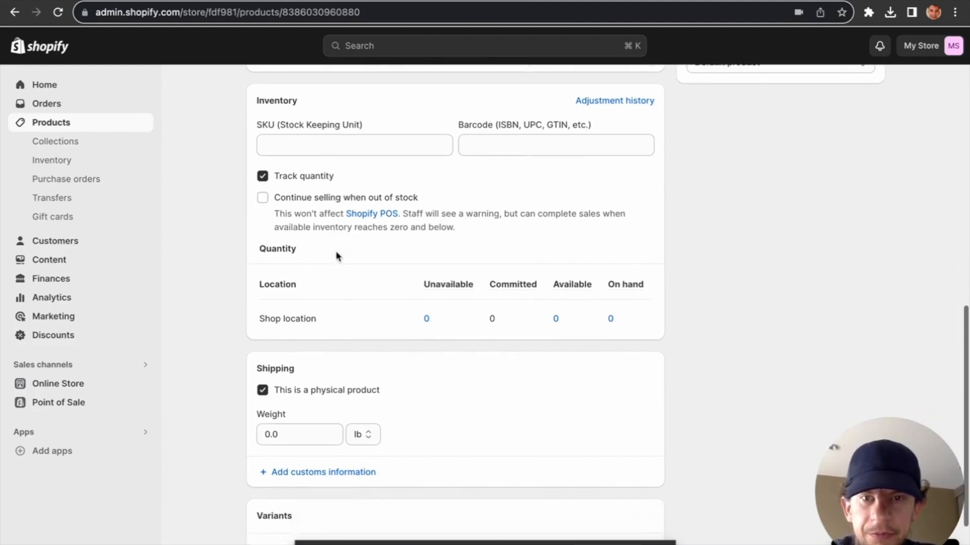
scroll(337, 253, up, 1)
scroll(282, 257, up, 4)
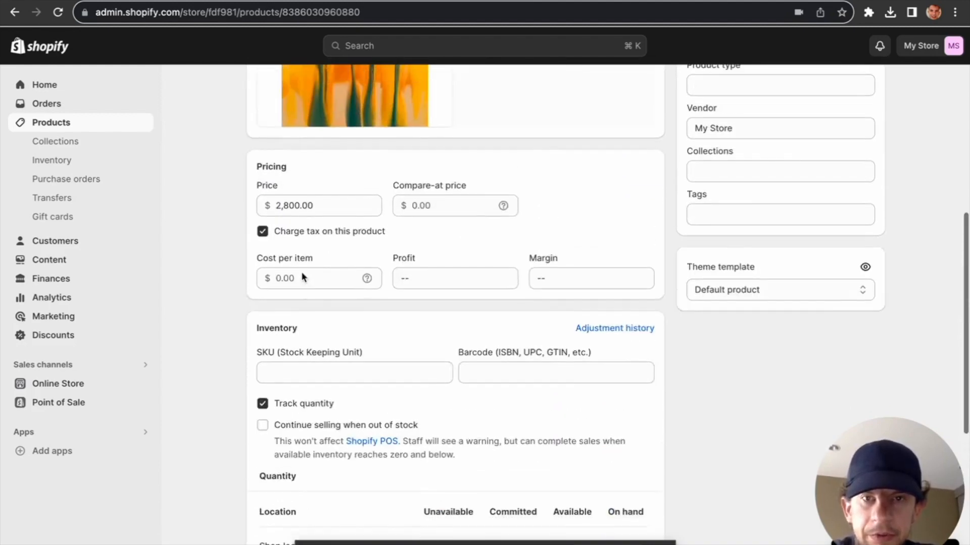
scroll(389, 259, up, 8)
scroll(558, 387, up, 2)
scroll(558, 389, down, 9)
scroll(497, 402, down, 3)
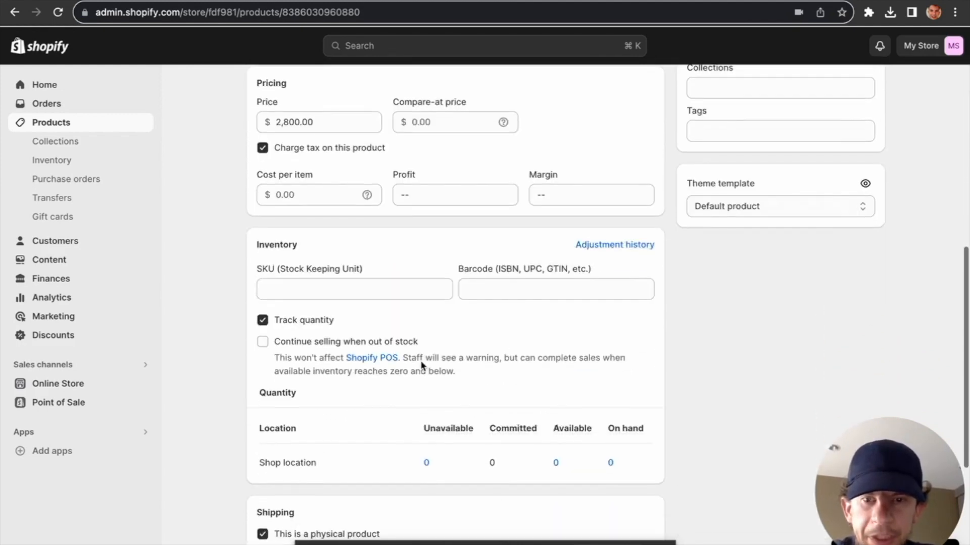
scroll(429, 340, down, 1)
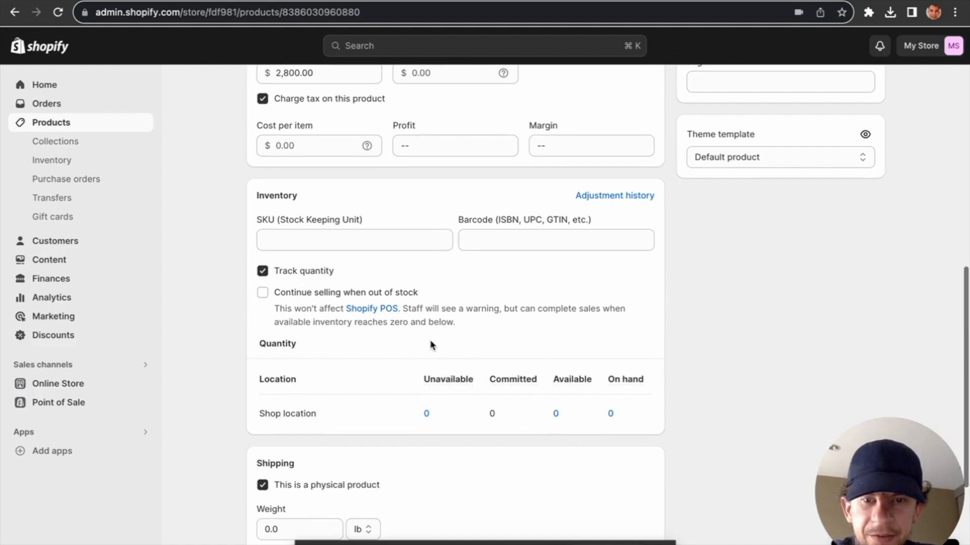
click(429, 414)
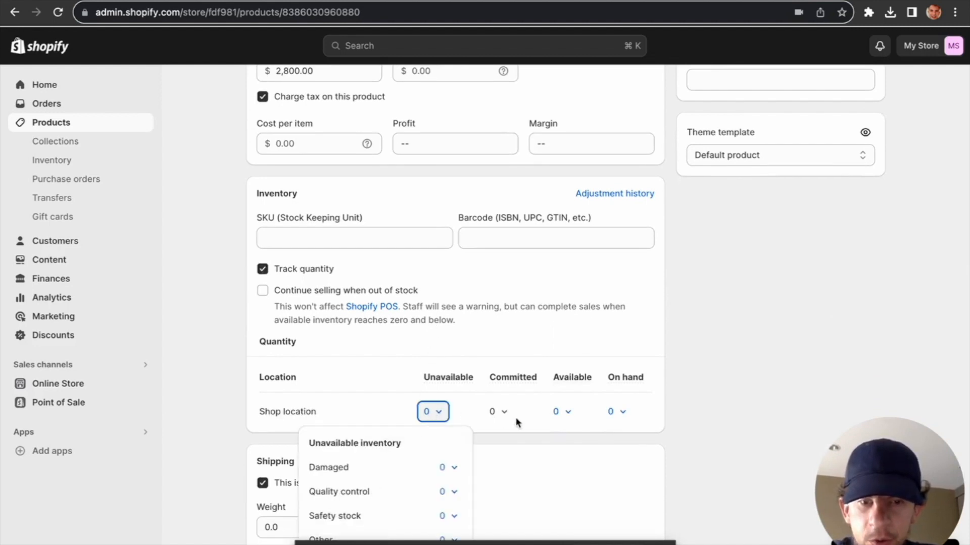
click(561, 412)
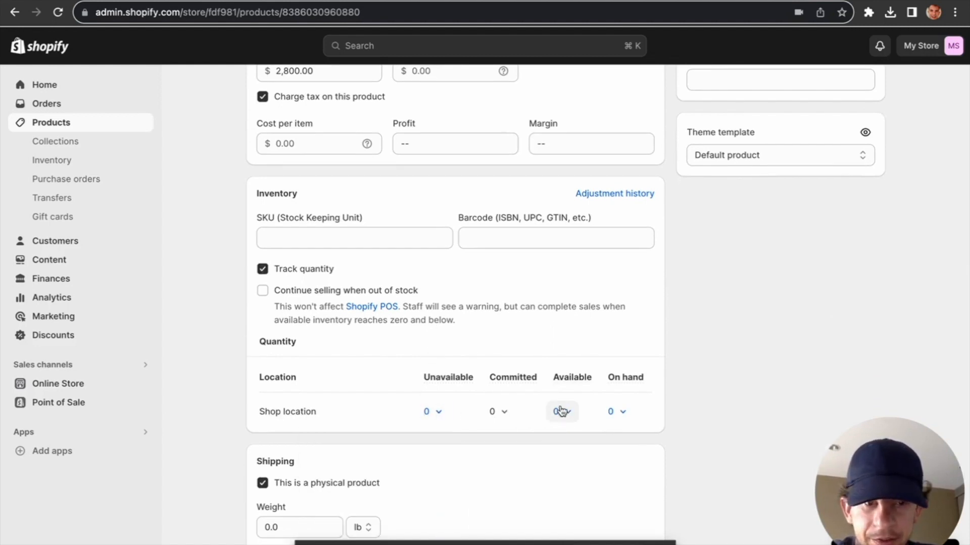
click(556, 417)
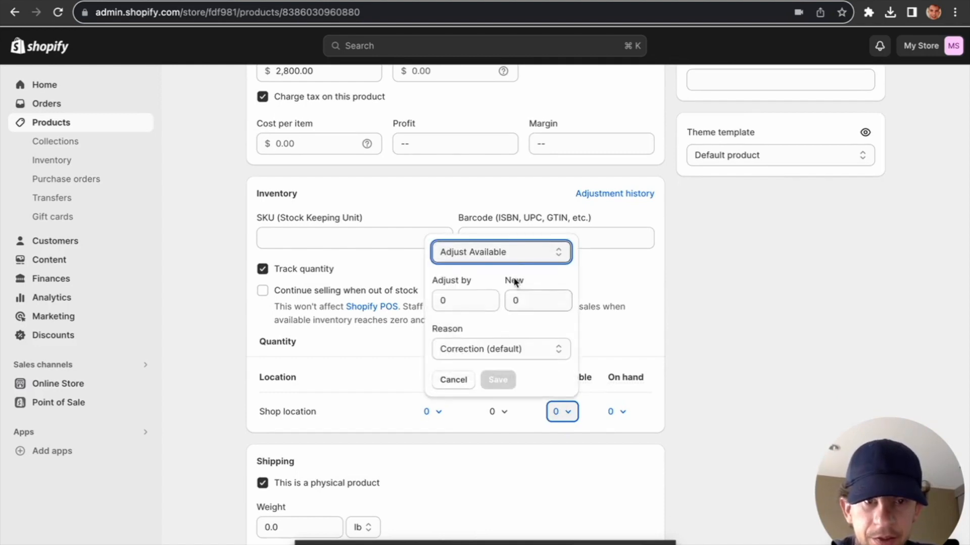
click(540, 300)
text(1)
click(717, 330)
Step: Set the Yellow with Blue Drip product's available quantity at Shop location to 1 and save the adjustment
click(561, 422)
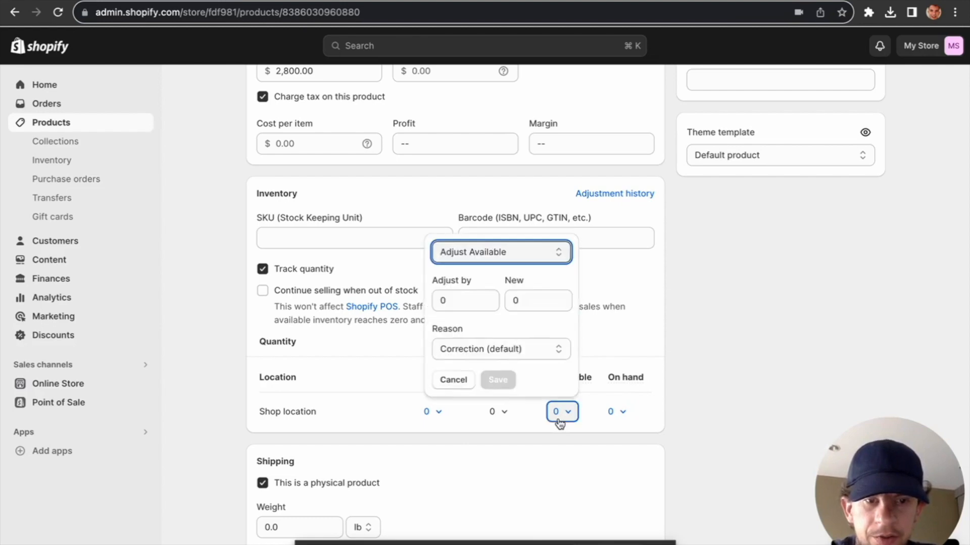
click(536, 303)
text(1)
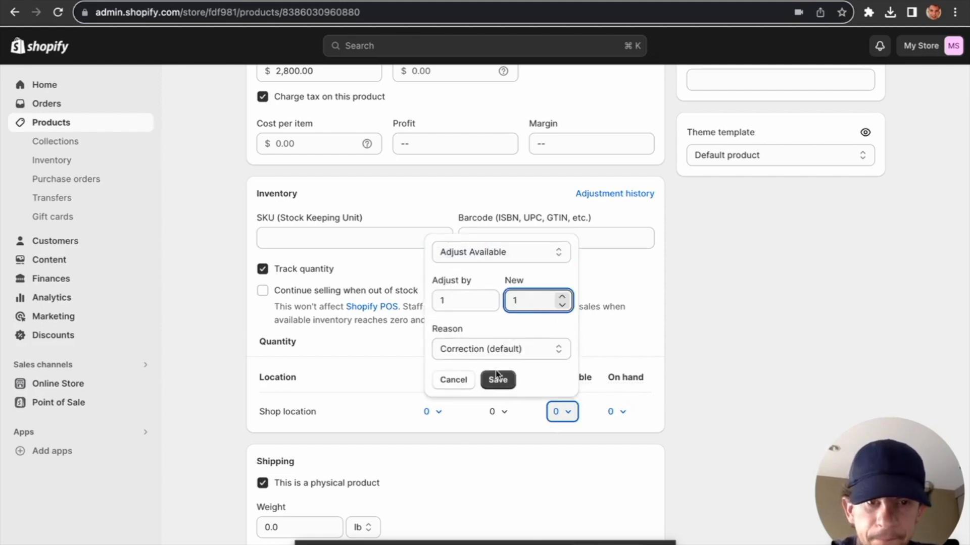
click(497, 379)
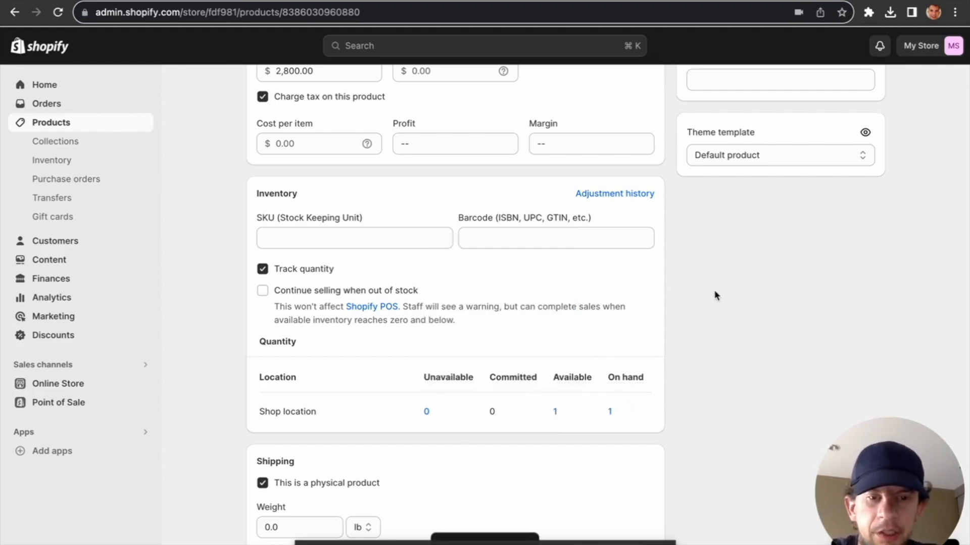
Step: Open the New Work collection and check which products it includes
scroll(716, 296, up, 4)
scroll(716, 296, up, 8)
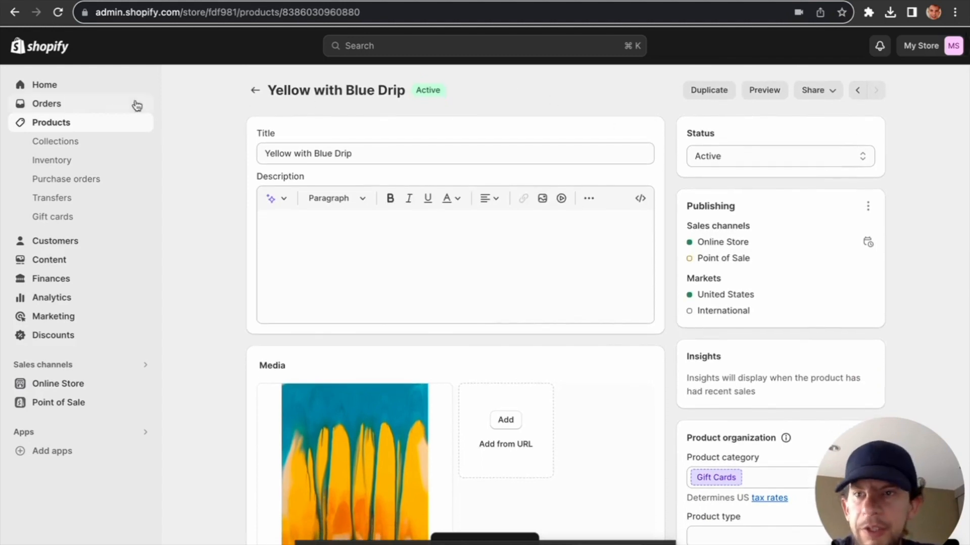
click(93, 144)
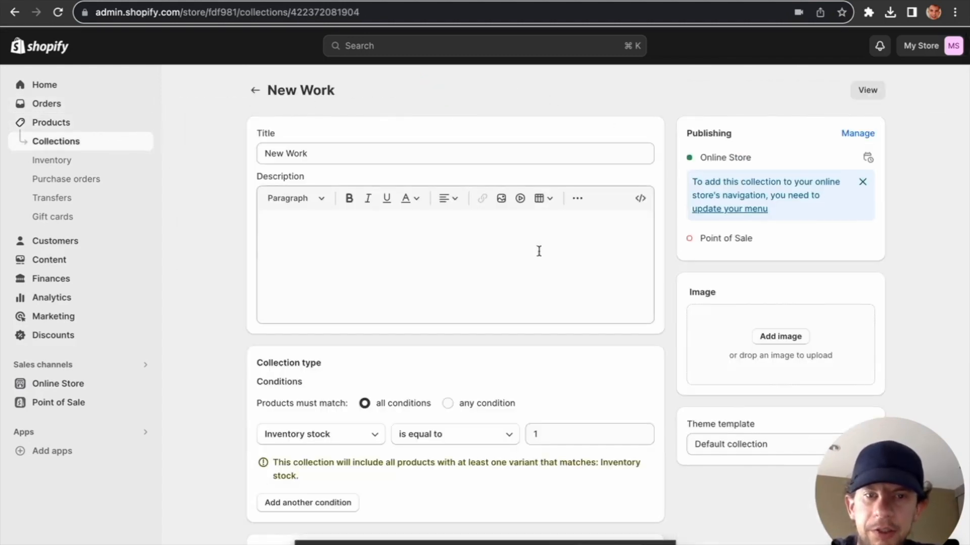
scroll(682, 377, down, 4)
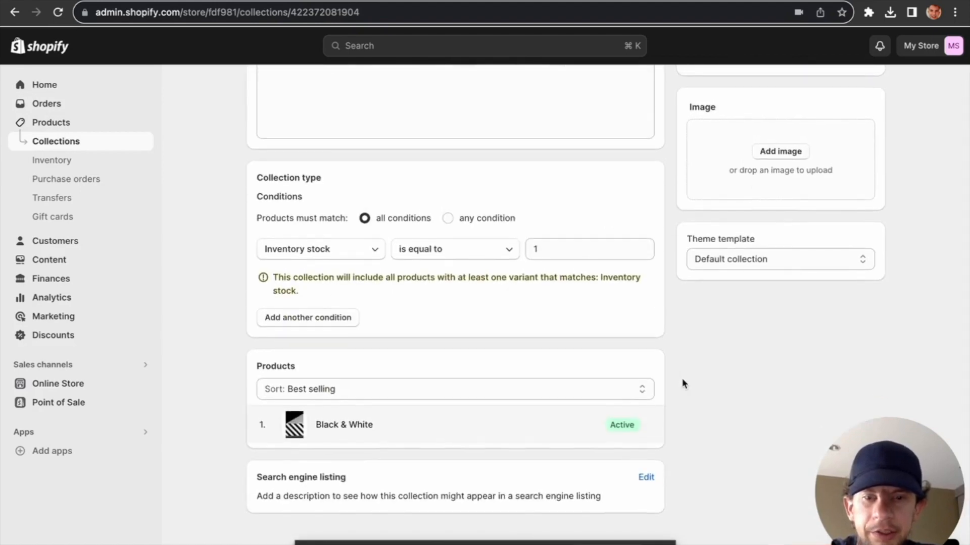
scroll(682, 378, up, 5)
scroll(682, 384, down, 1)
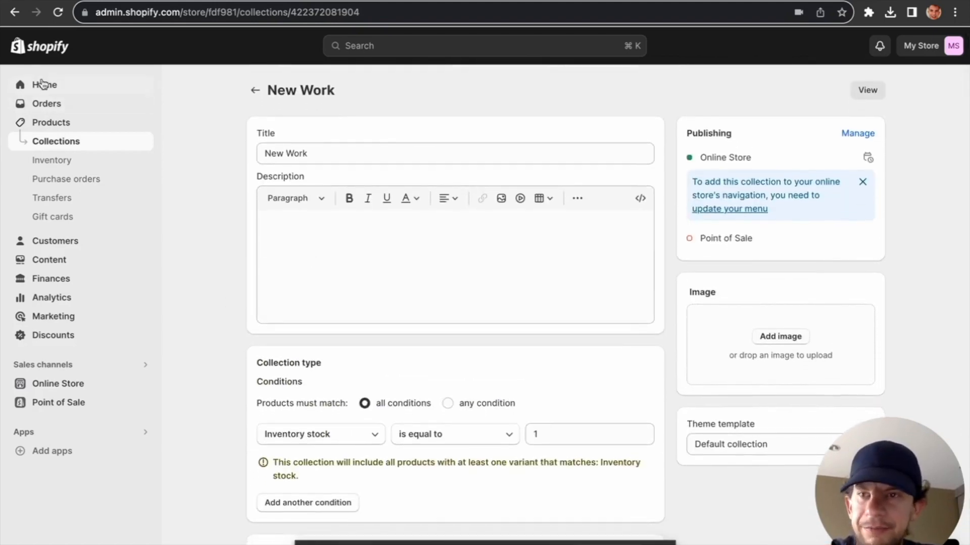
Step: Reopen the Yellow with Blue Drip product and check its stock quantity and shipping settings
click(59, 145)
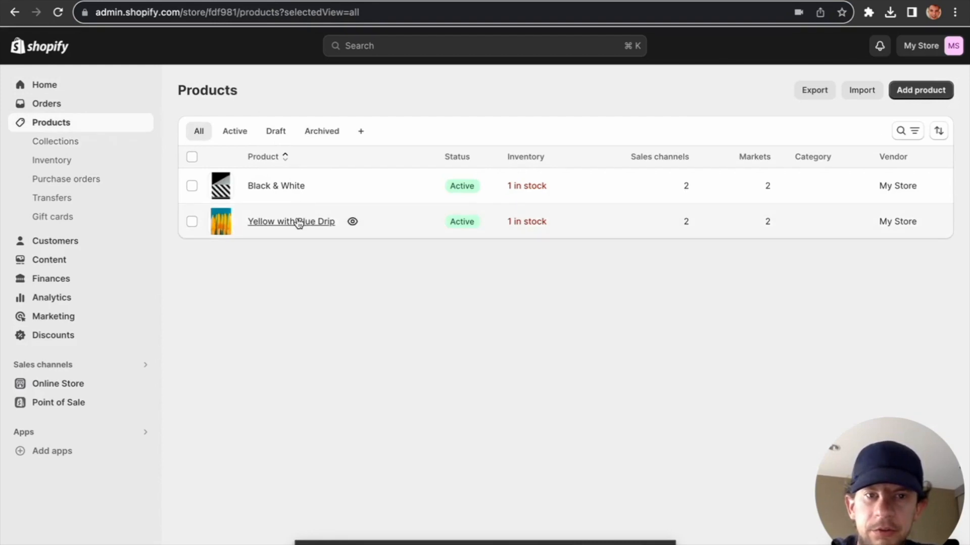
click(298, 220)
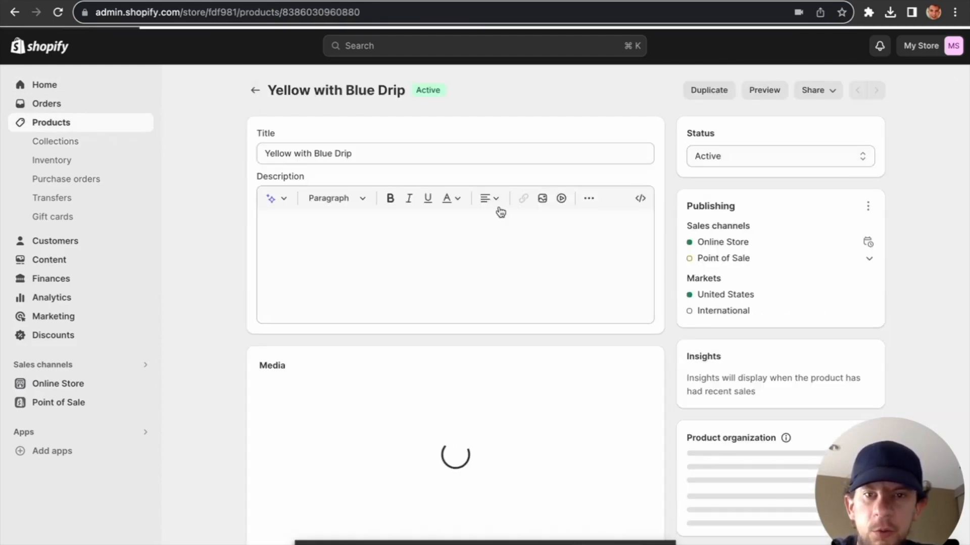
scroll(200, 272, down, 15)
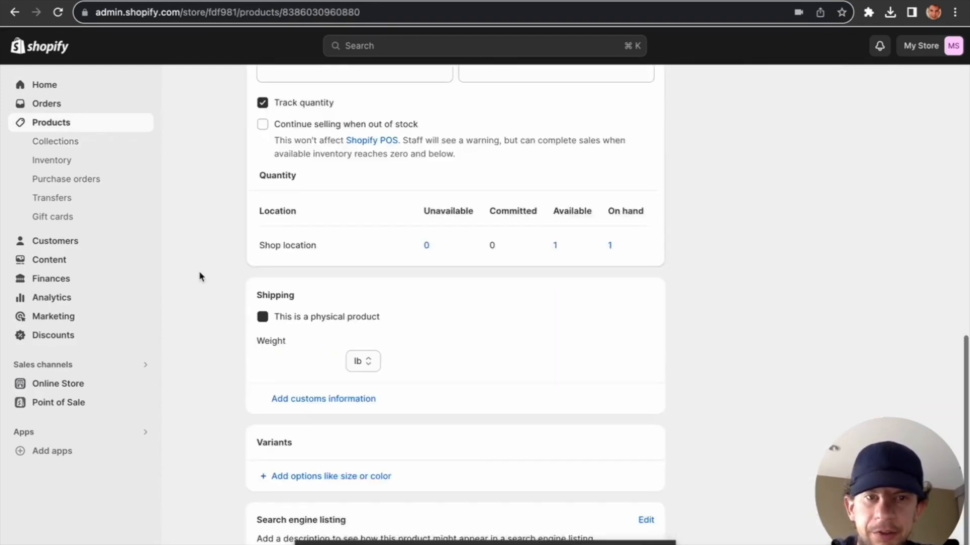
scroll(200, 273, down, 3)
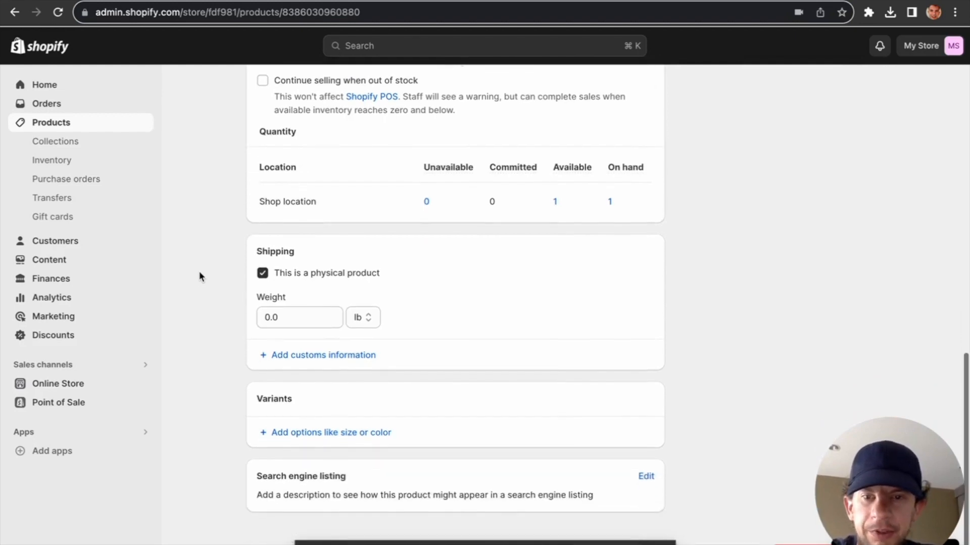
Step: Go back to the New Work collection and recheck its product list for Yellow with Blue Drip
click(61, 142)
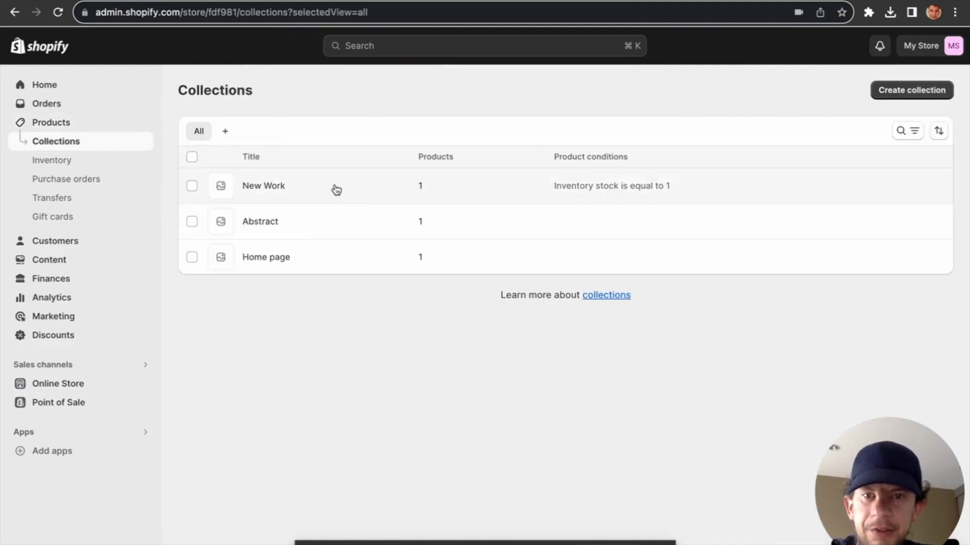
click(335, 190)
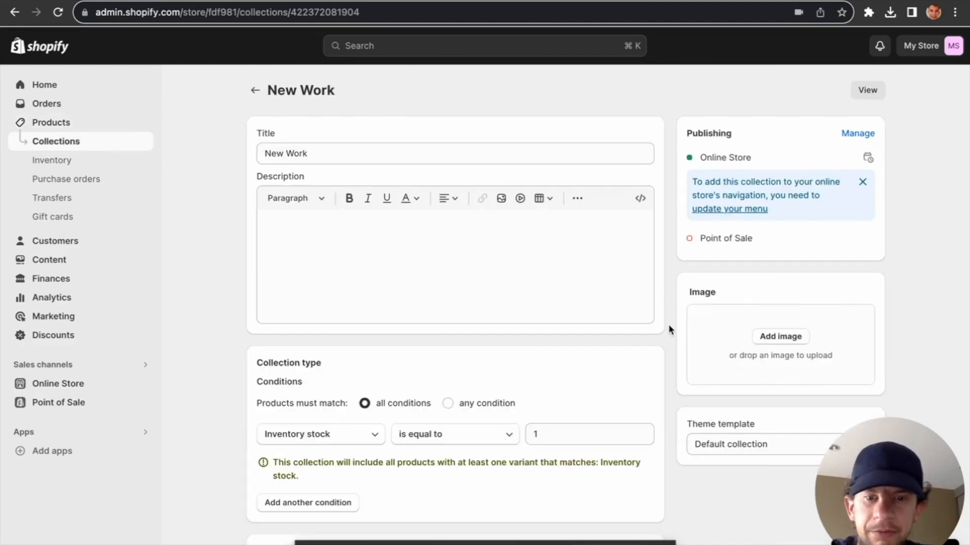
scroll(669, 326, down, 5)
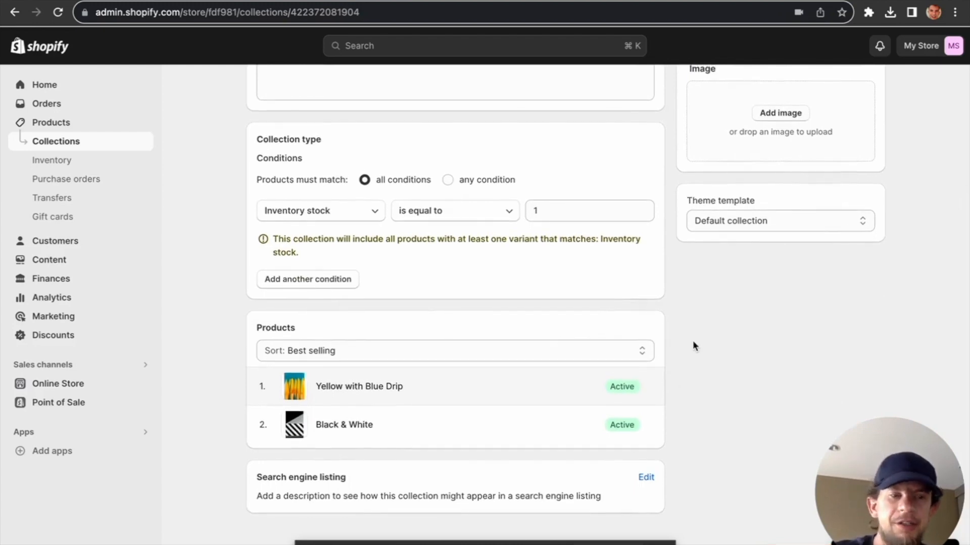
Step: Open the draft Studio theme from the theme library for customization
click(75, 390)
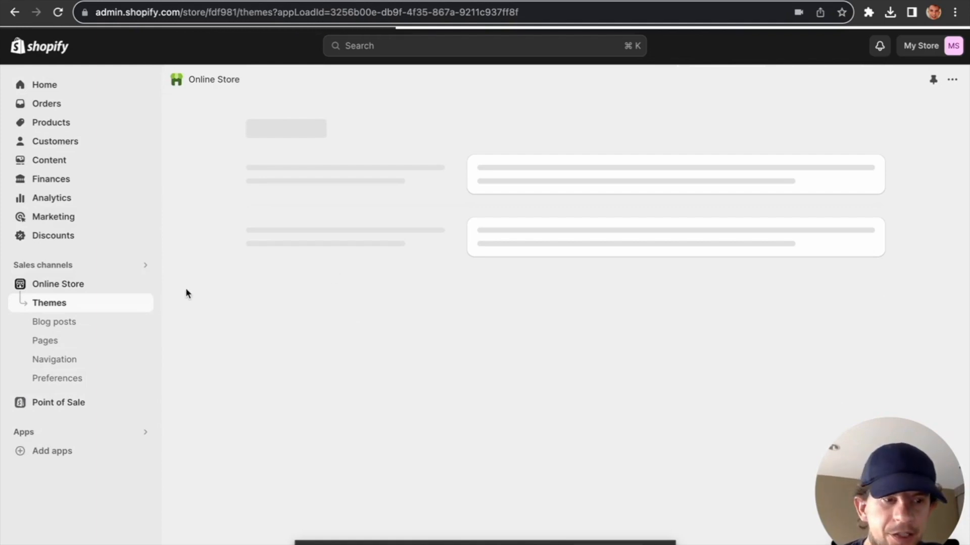
scroll(620, 407, down, 5)
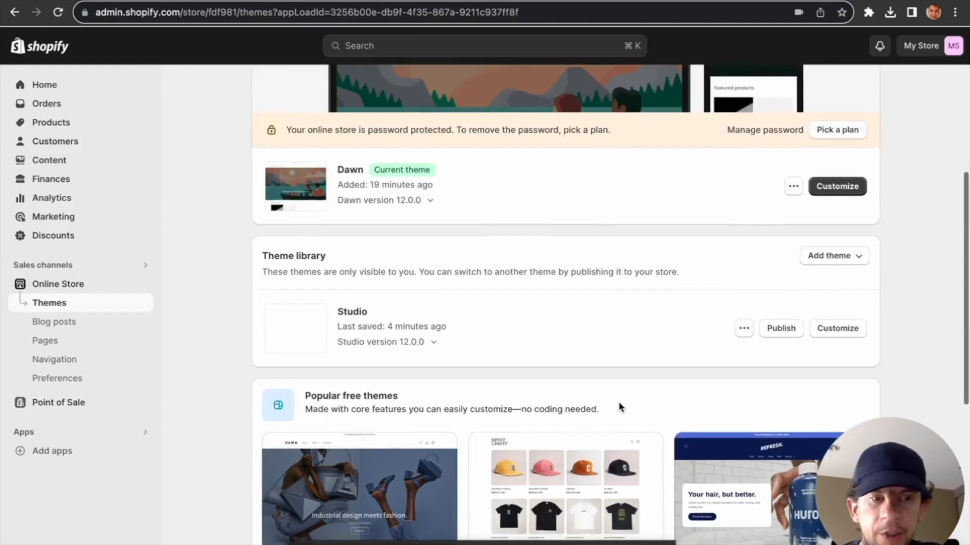
click(840, 306)
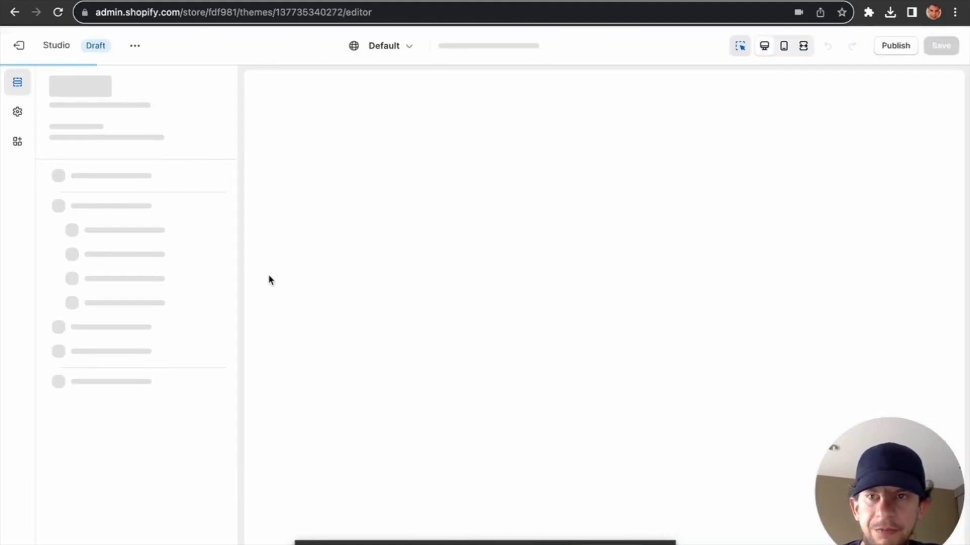
Step: Examine the home page's two featured collection sections, selecting the New Work section and the one below it
scroll(268, 295, down, 9)
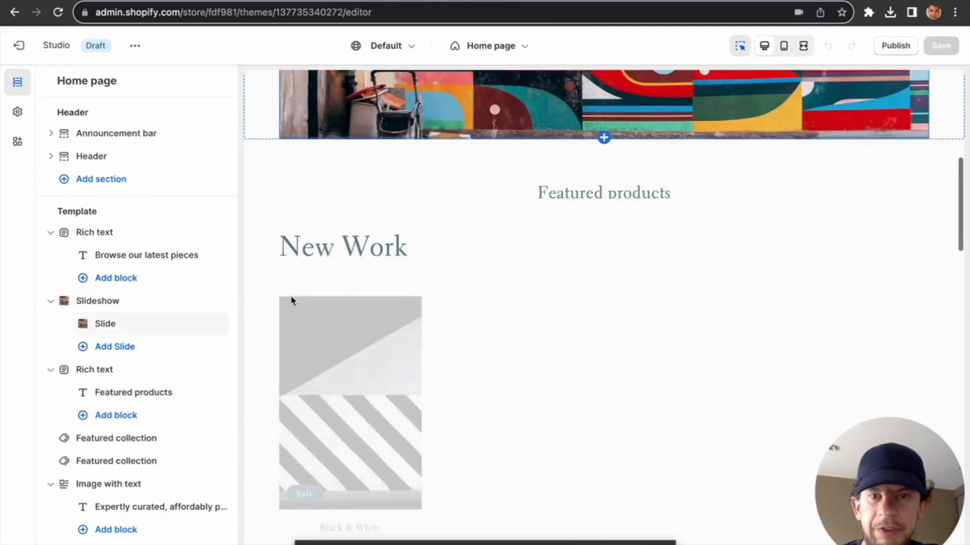
scroll(519, 359, down, 2)
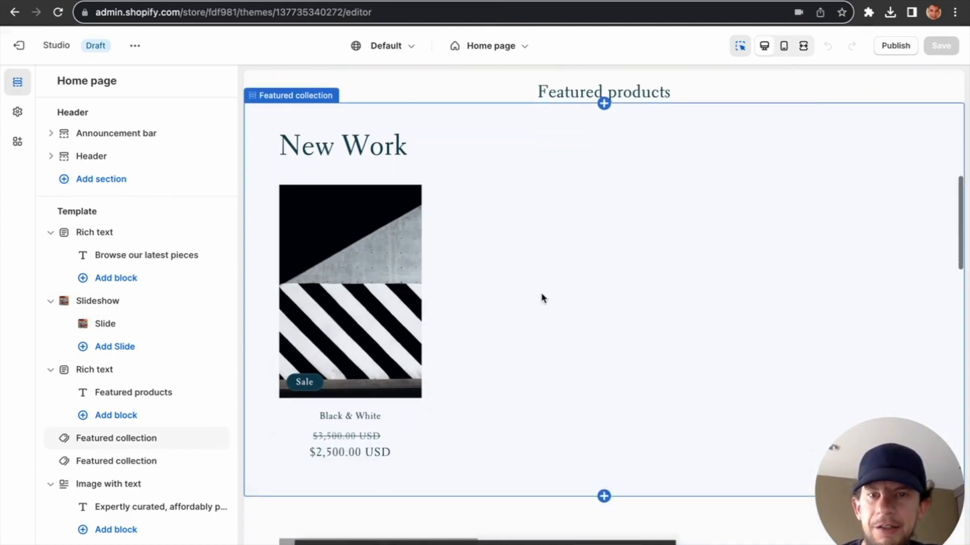
click(542, 298)
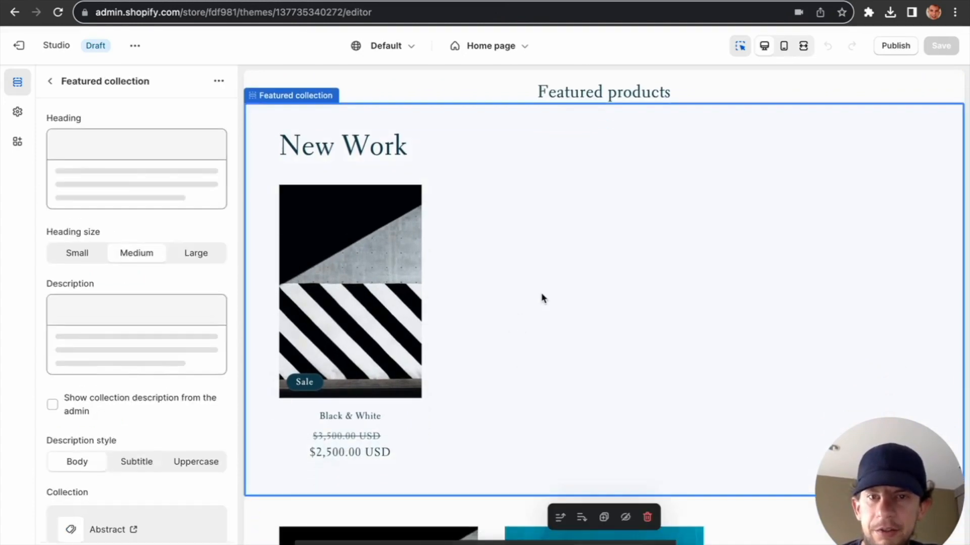
scroll(541, 297, down, 2)
scroll(525, 340, down, 5)
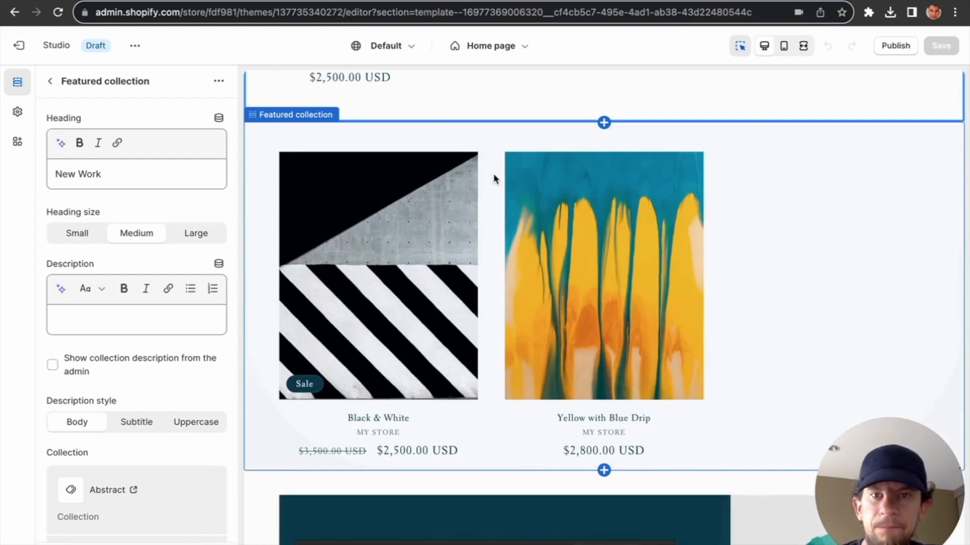
click(499, 167)
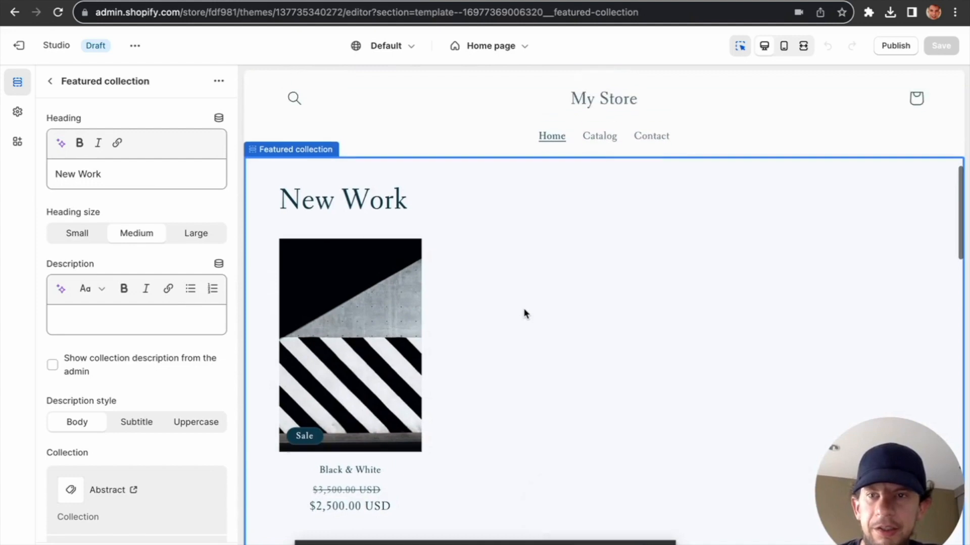
Step: Switch the home page's New Work featured collection section from Abstract to the New Work collection and save the theme
scroll(214, 201, down, 5)
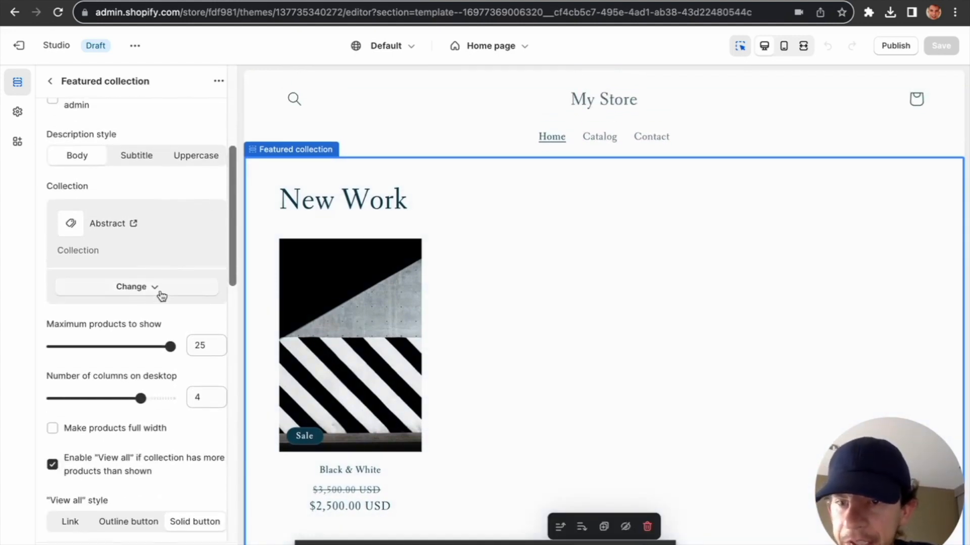
click(160, 294)
click(122, 315)
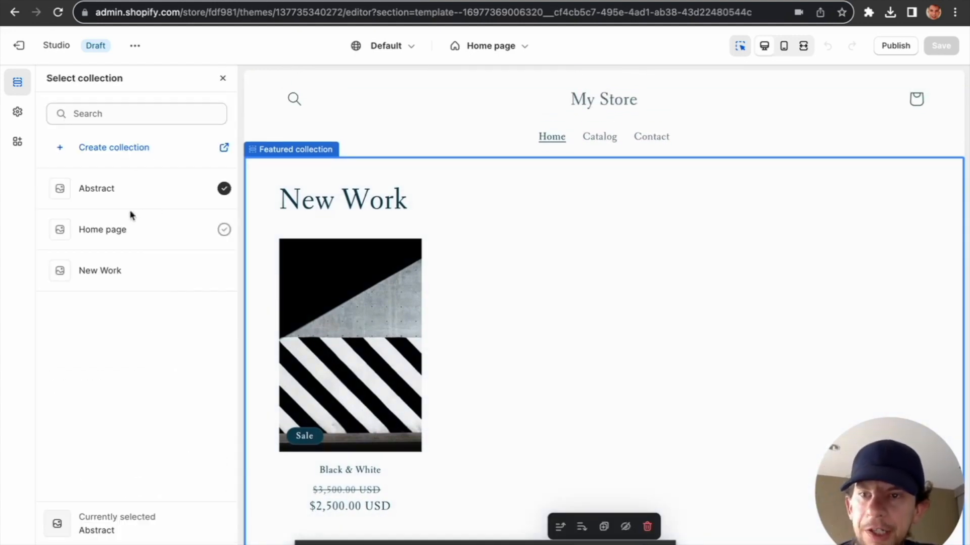
click(152, 281)
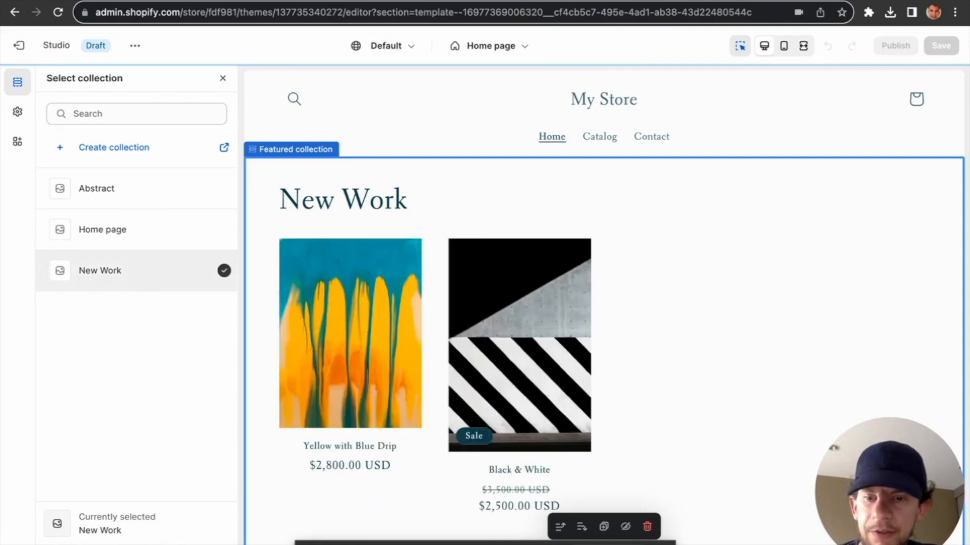
scroll(750, 344, down, 1)
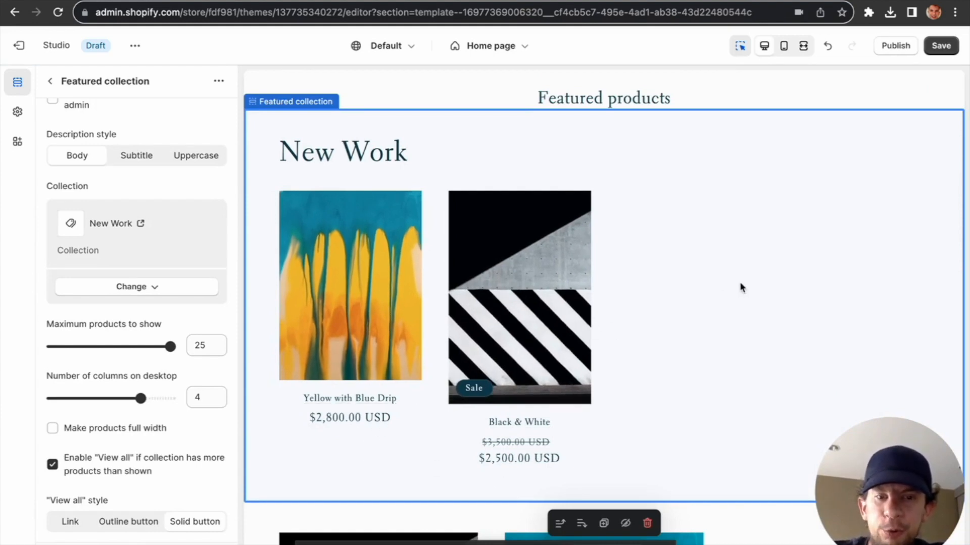
scroll(718, 282, up, 2)
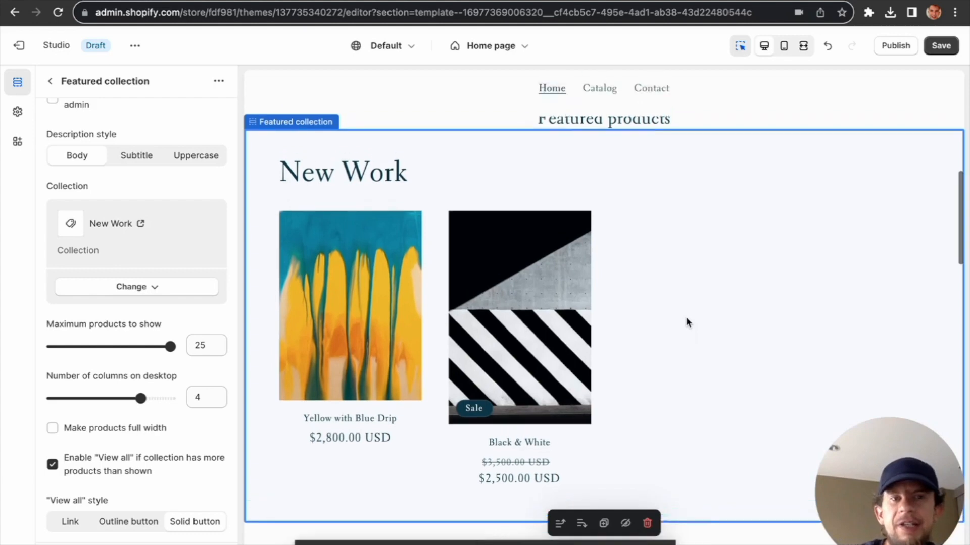
scroll(698, 287, down, 1)
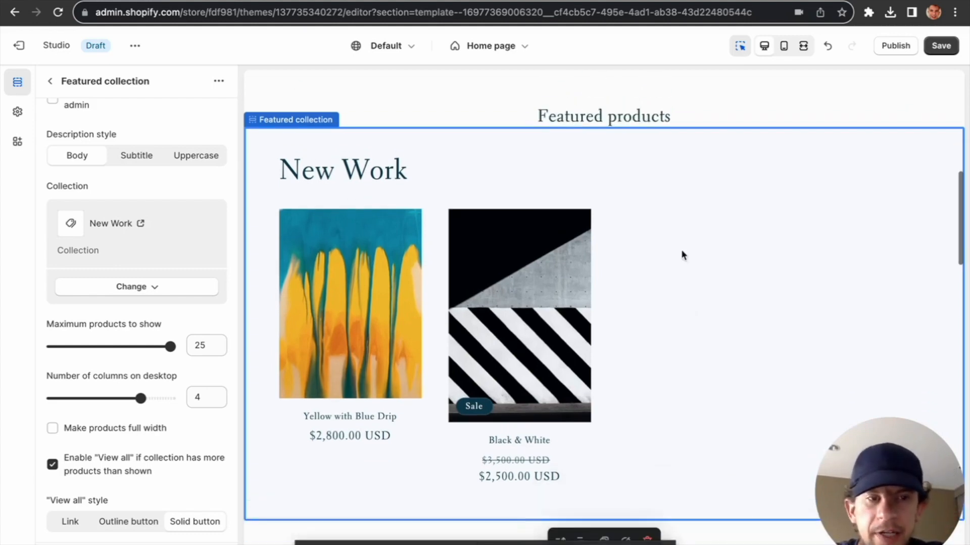
click(948, 50)
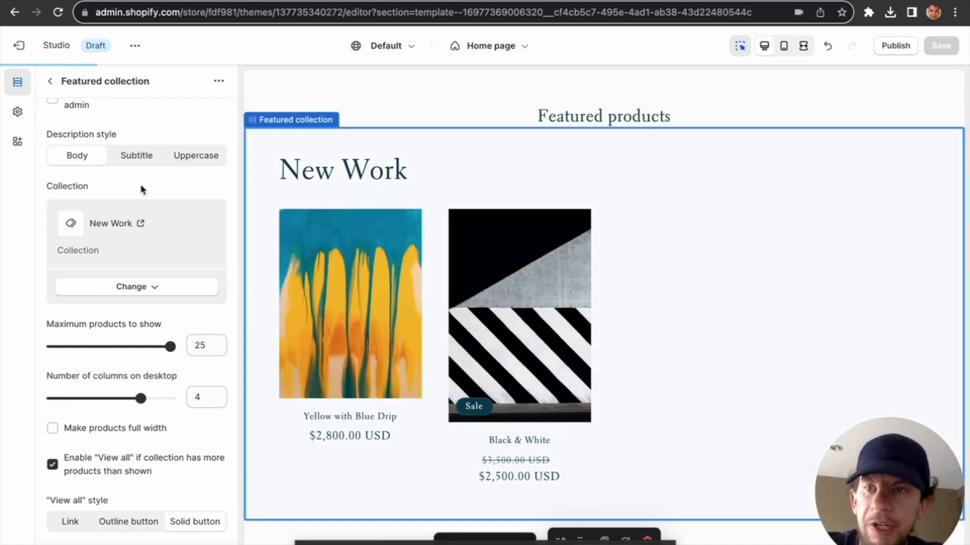
Step: Review the home page preview from the banner image down to the email signup, and exit the theme editor
scroll(647, 254, up, 7)
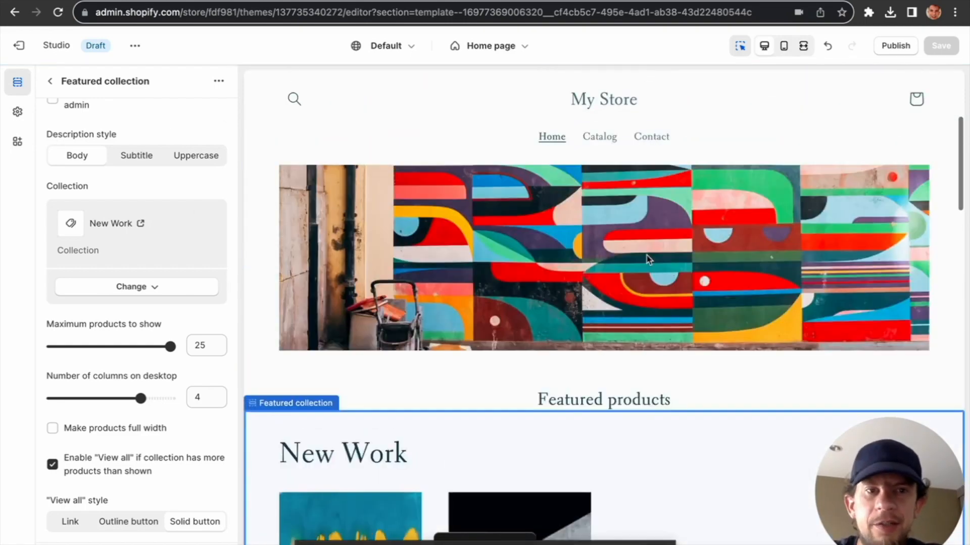
scroll(695, 443, down, 15)
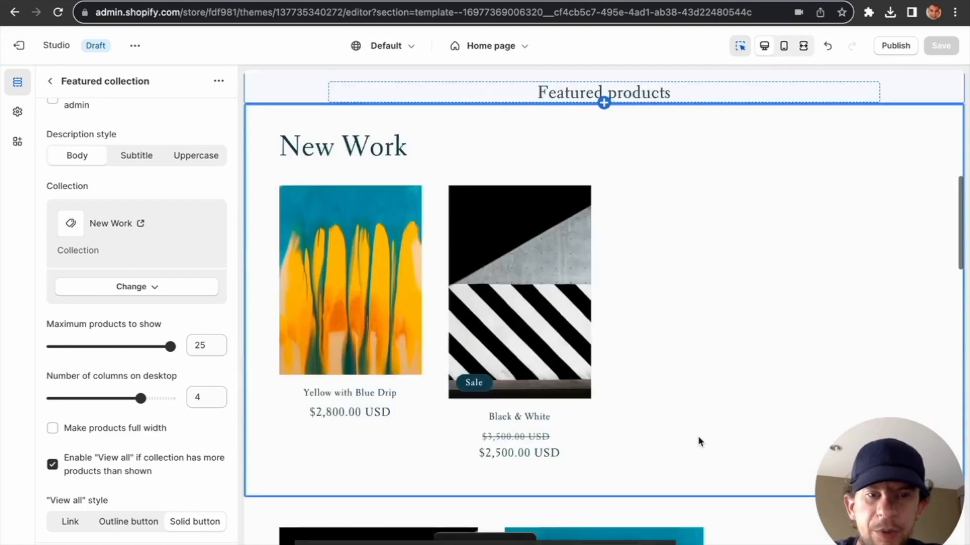
scroll(699, 438, down, 13)
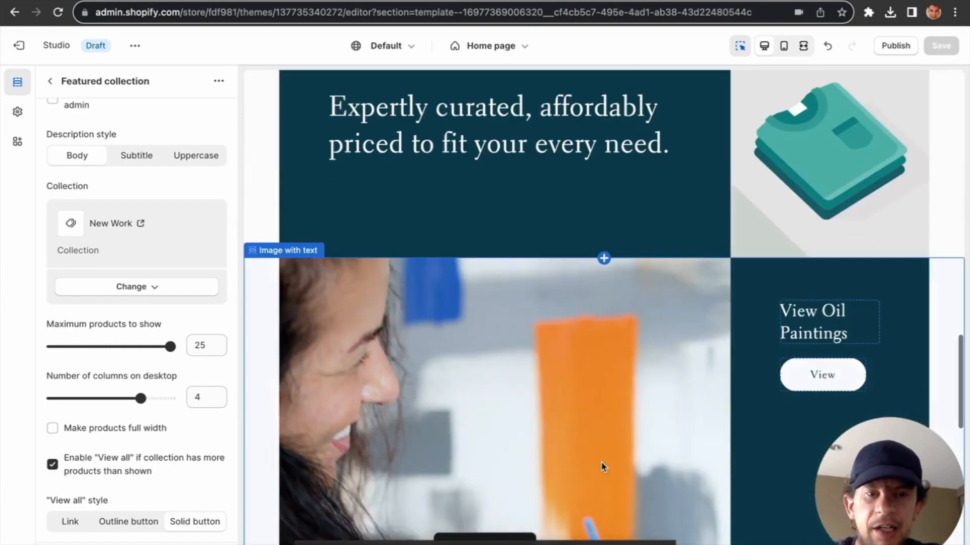
scroll(601, 464, down, 8)
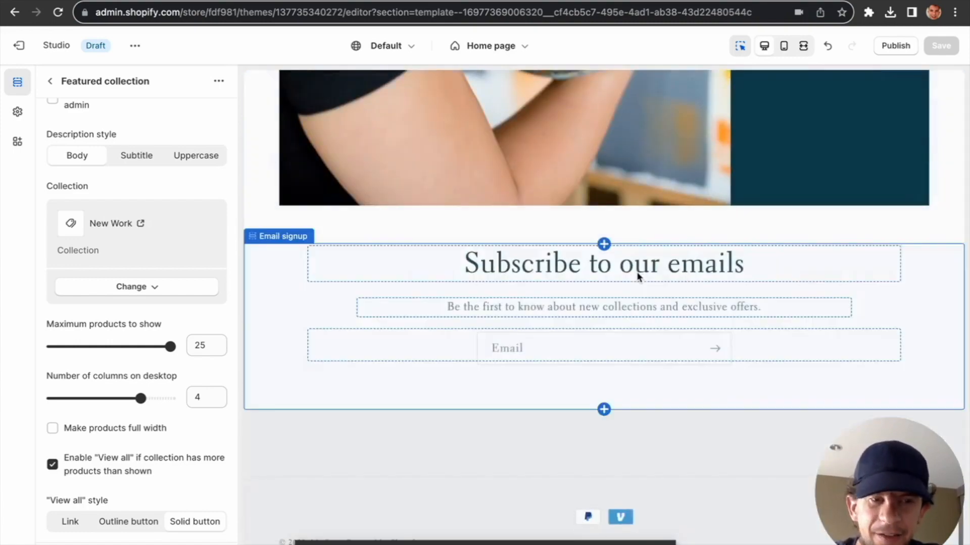
scroll(639, 277, up, 20)
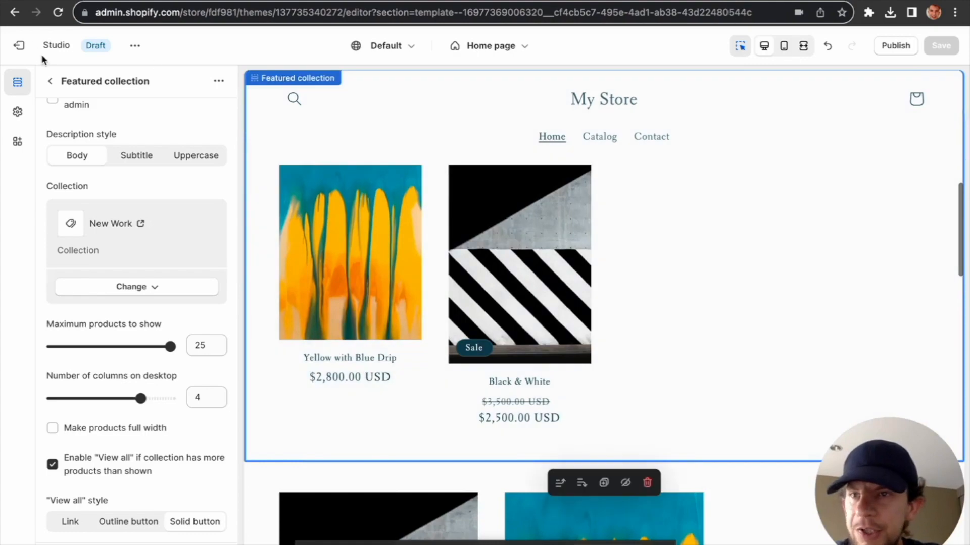
click(19, 47)
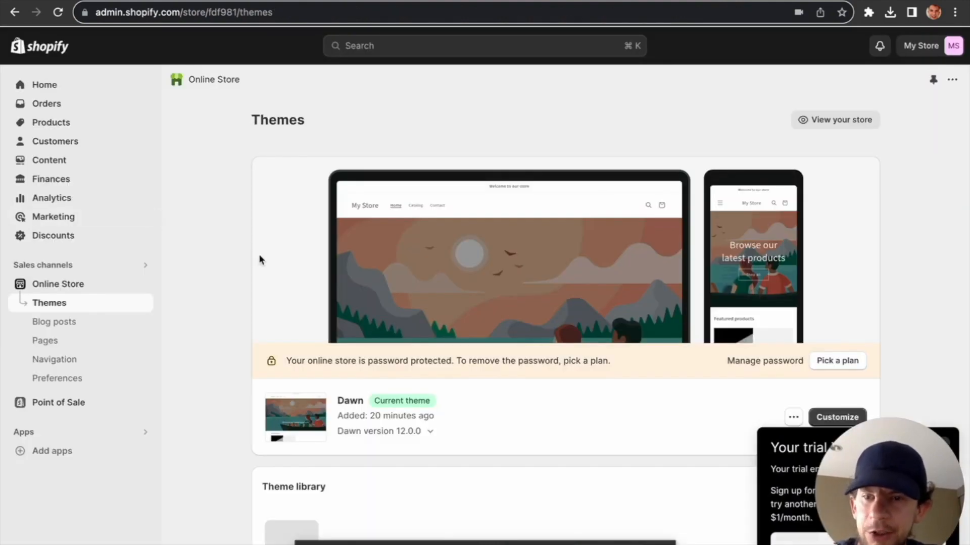